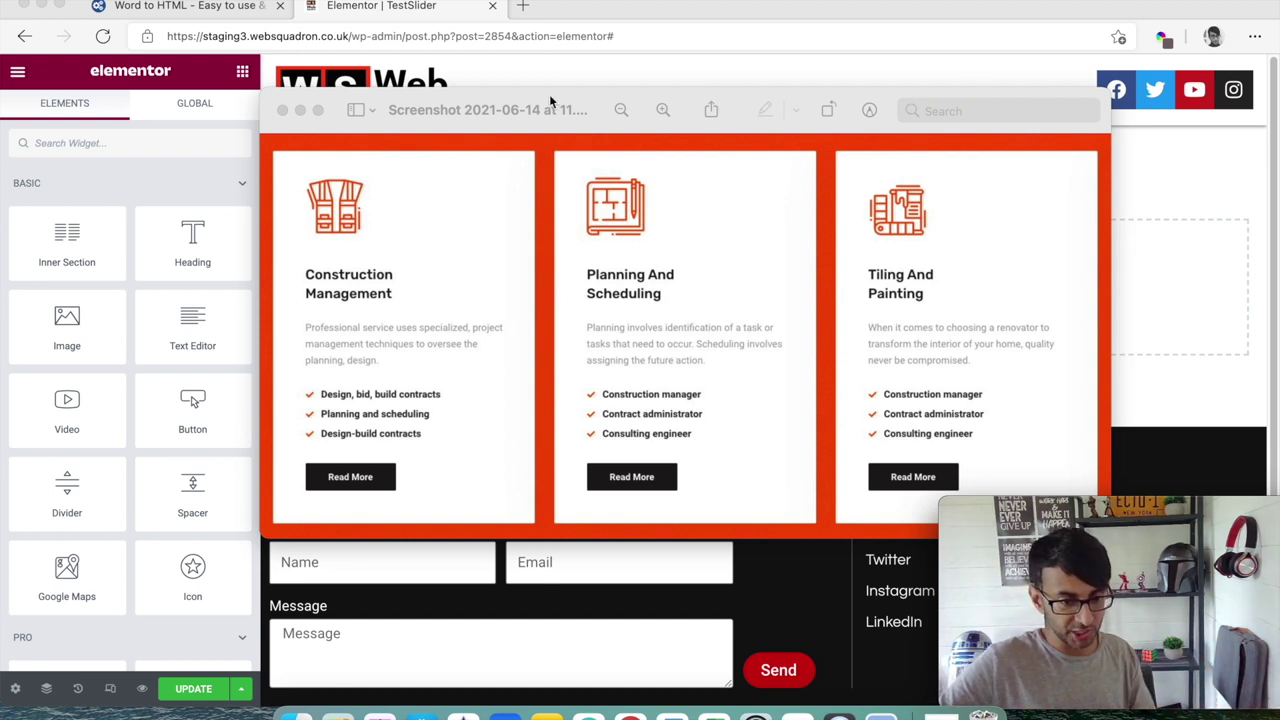
- Move the reference screenshot out of the way and add an Icon Box widget to the empty page area
drag(550, 100, 449, 420)
click(494, 171)
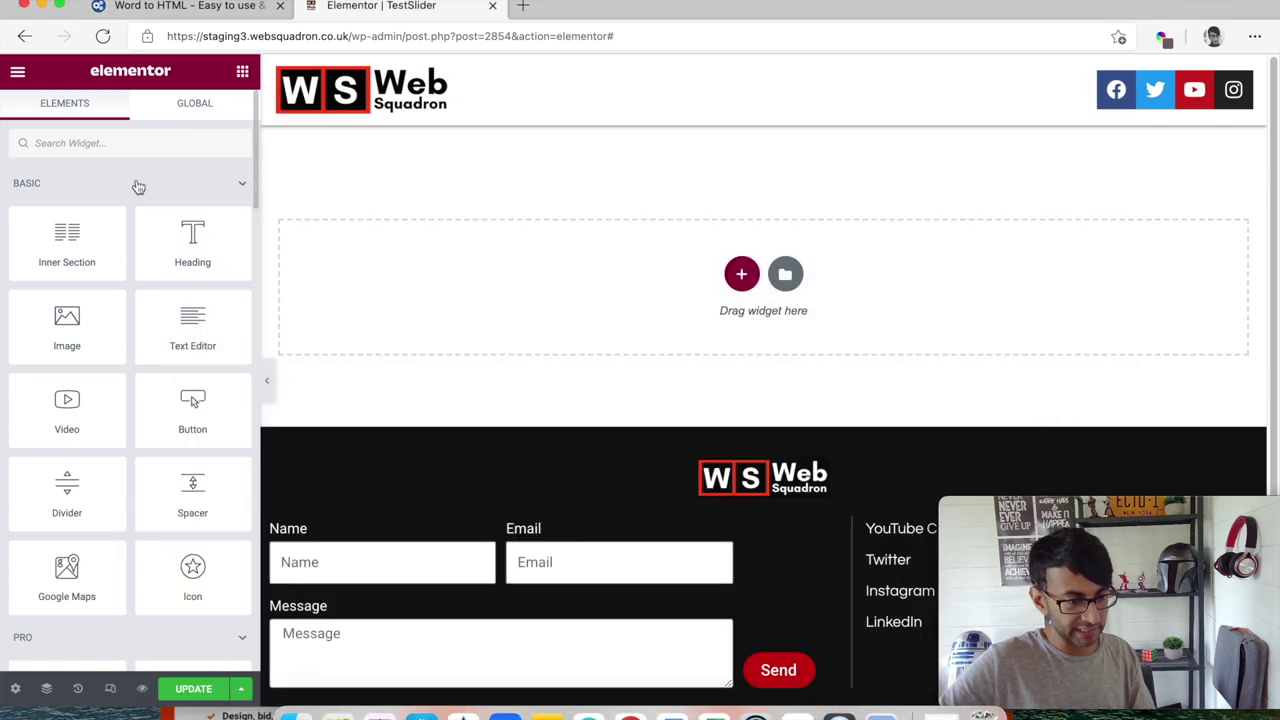
click(155, 146)
text(icon)
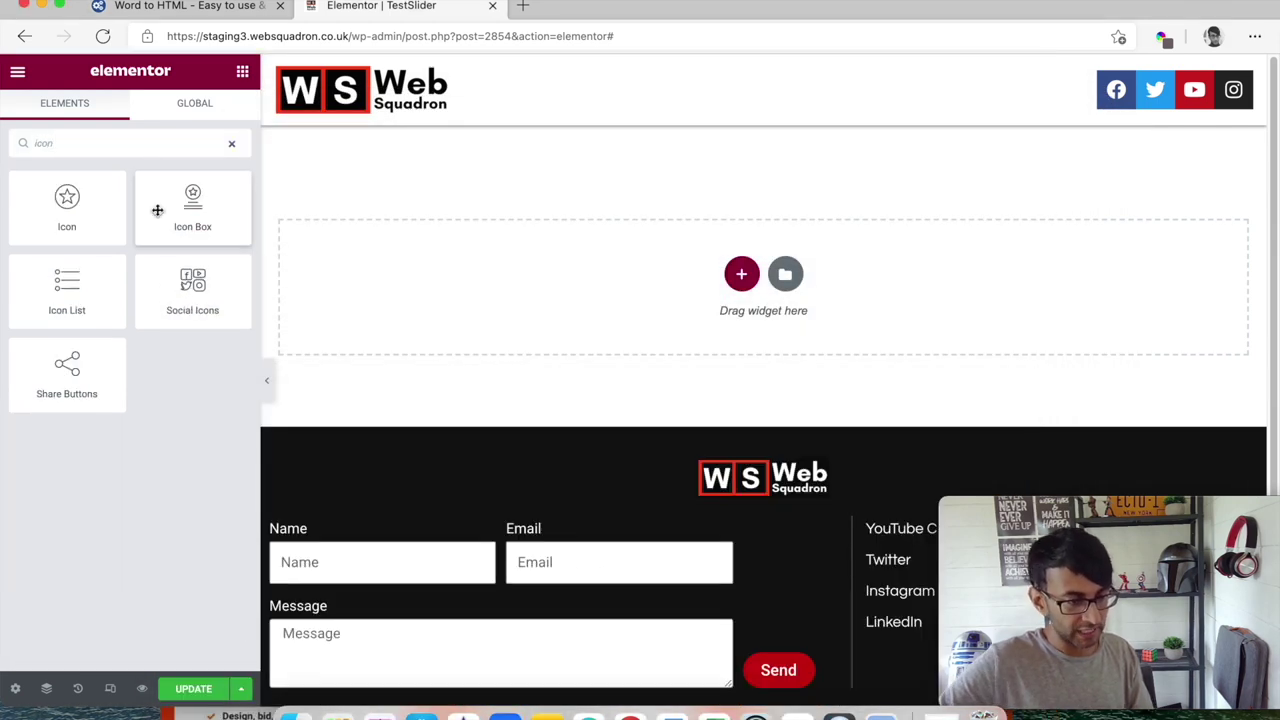
drag(183, 211, 600, 285)
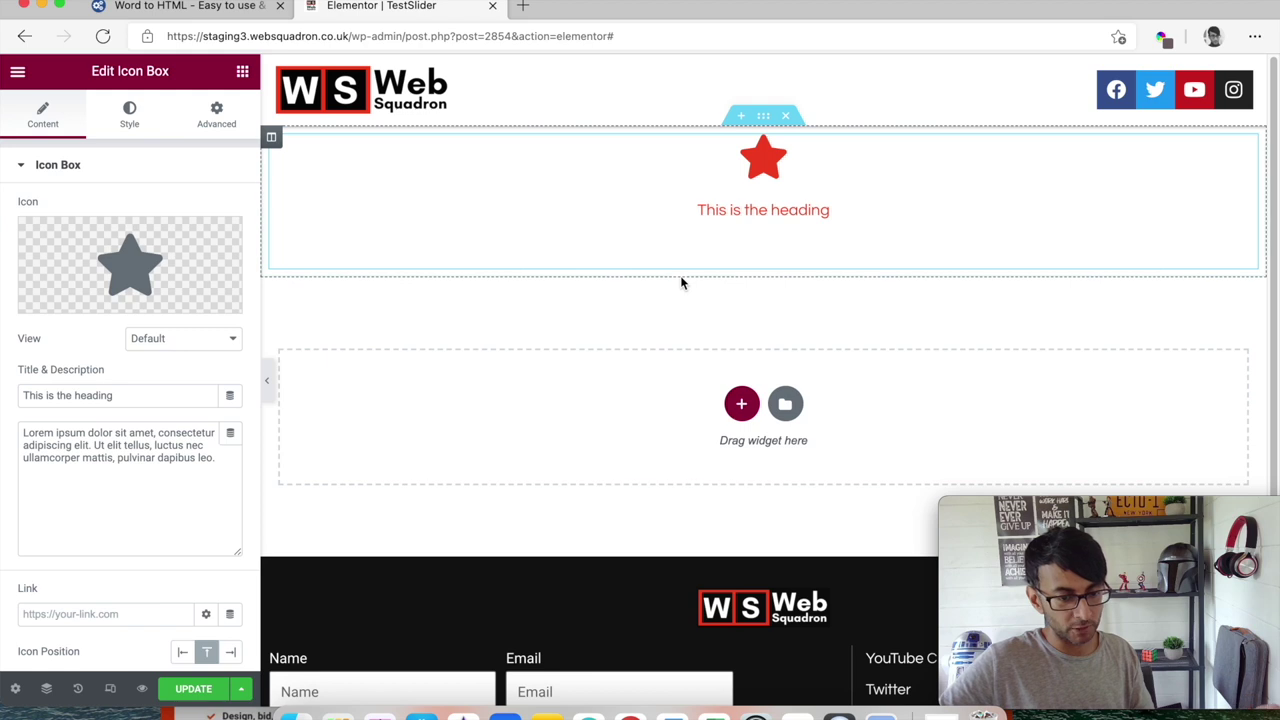
- Set the icon box's description color to the global color New Item #3
click(130, 113)
click(109, 467)
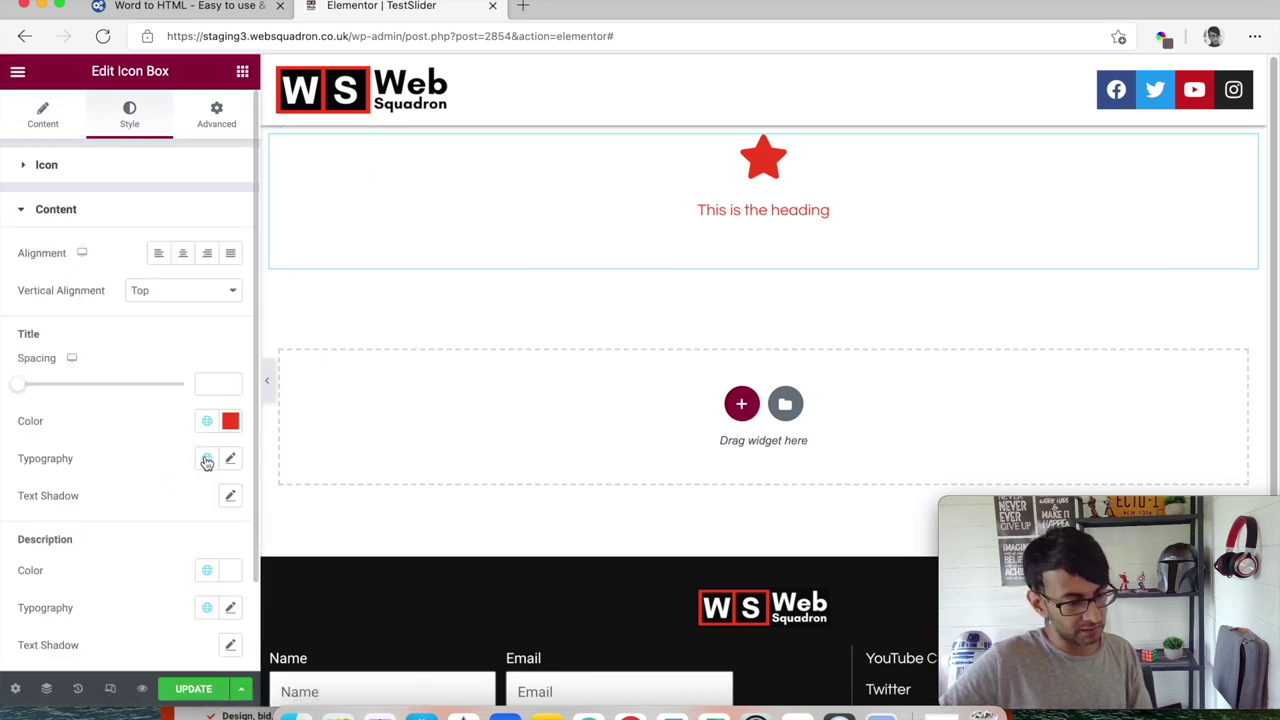
click(206, 570)
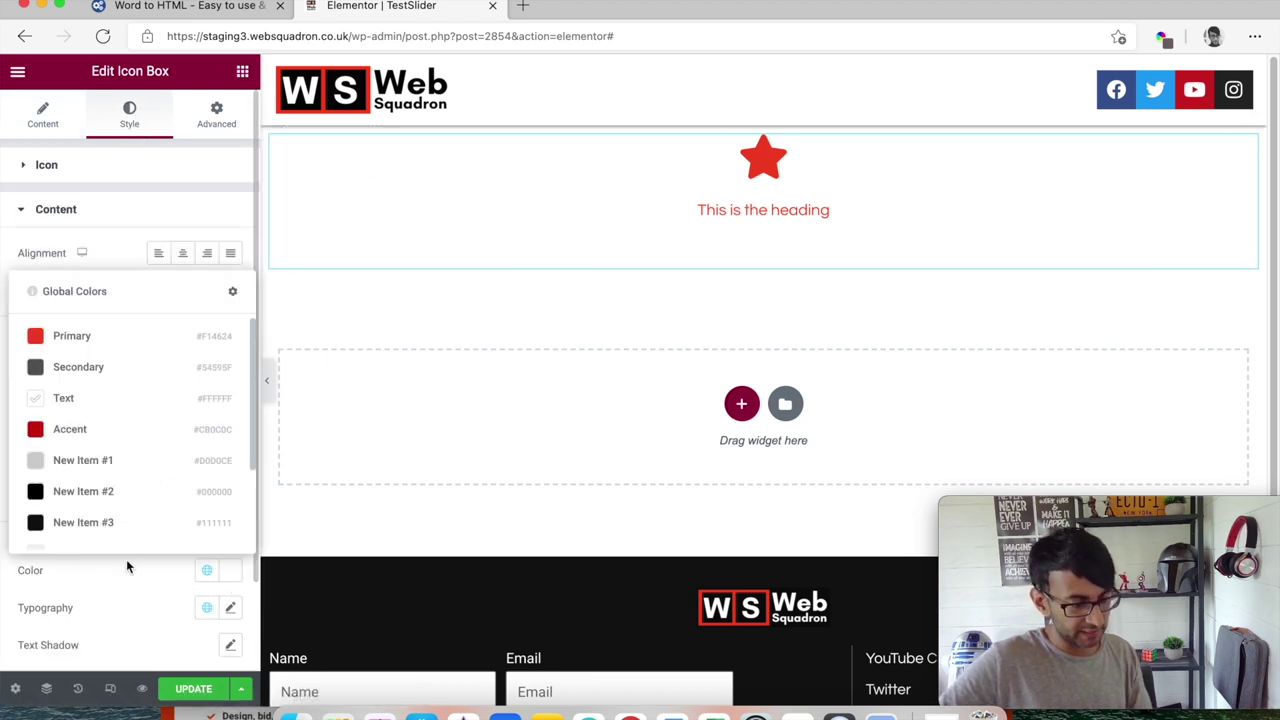
click(86, 522)
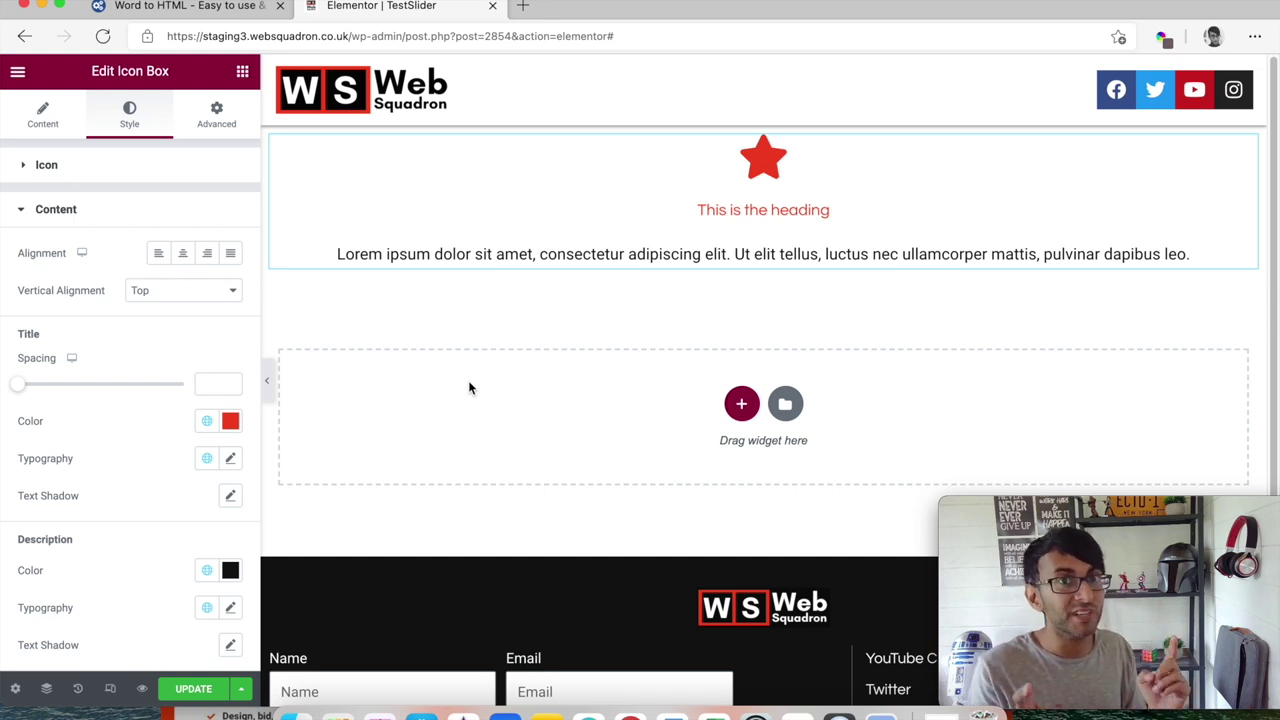
- Delete the icon box, then bring up the reference screenshot of the three service cards and close it
right_click(670, 208)
click(767, 459)
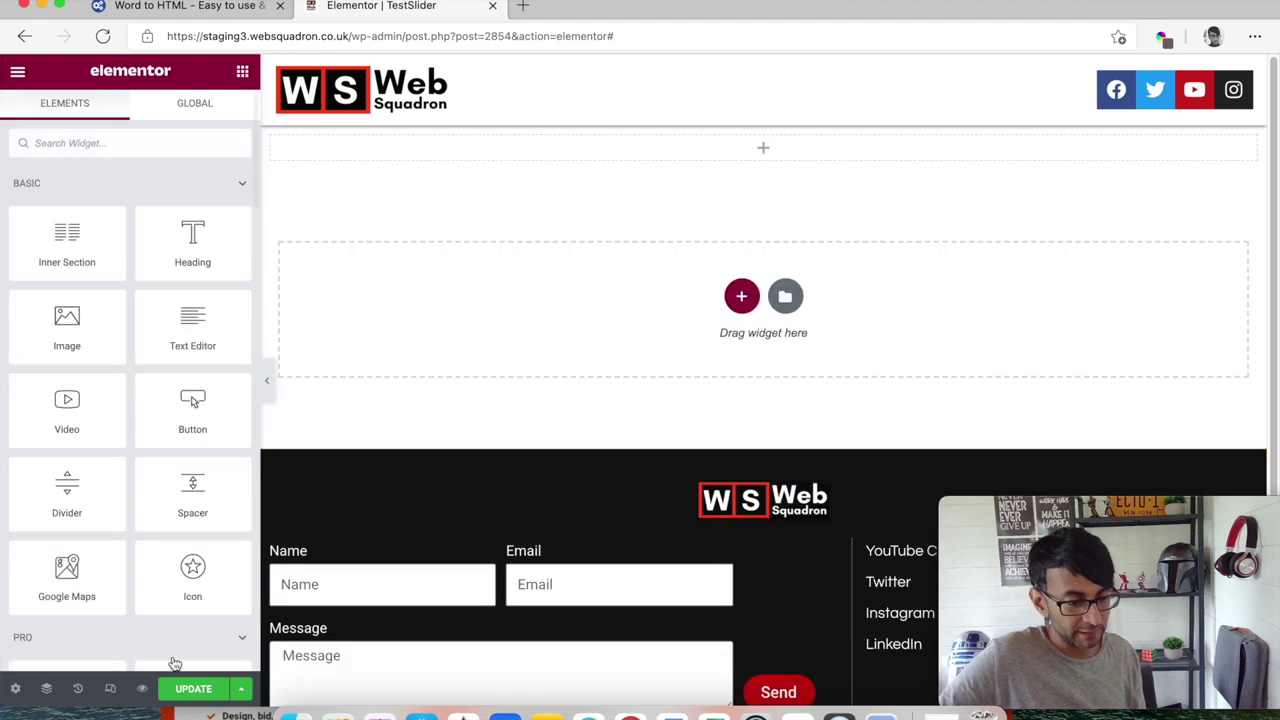
key(super+Tab)
drag(439, 443, 447, 108)
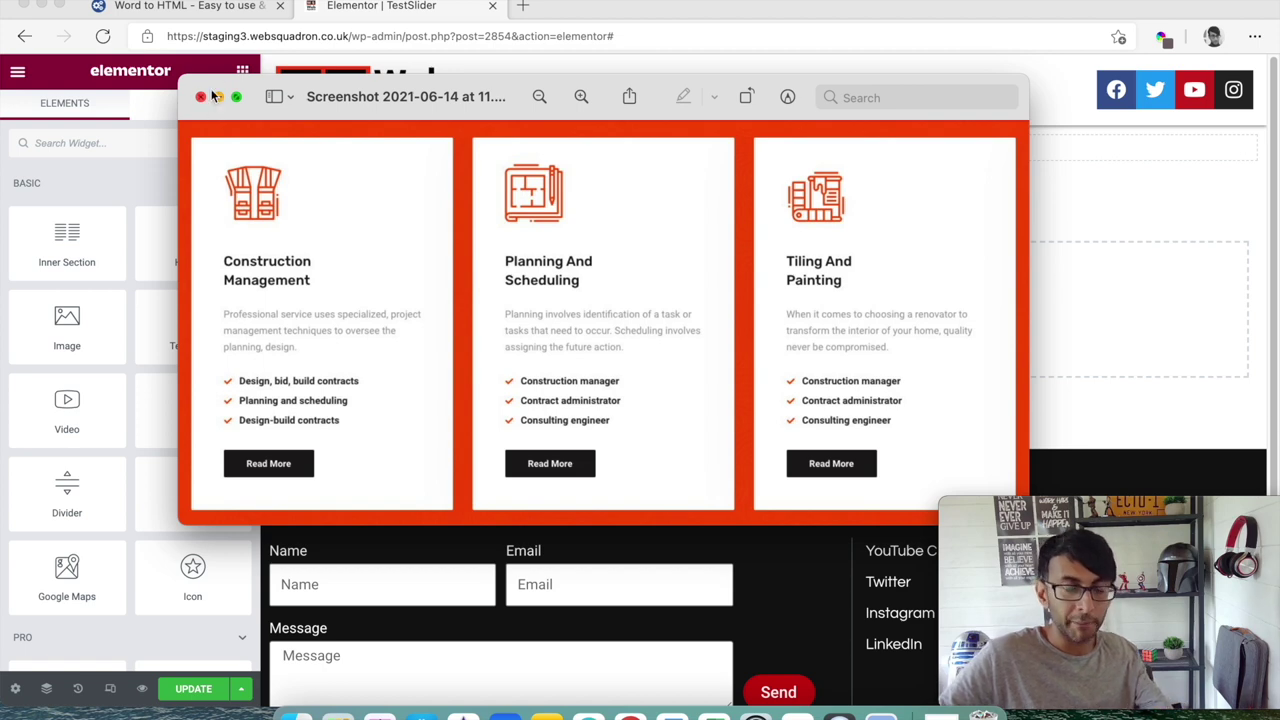
click(201, 97)
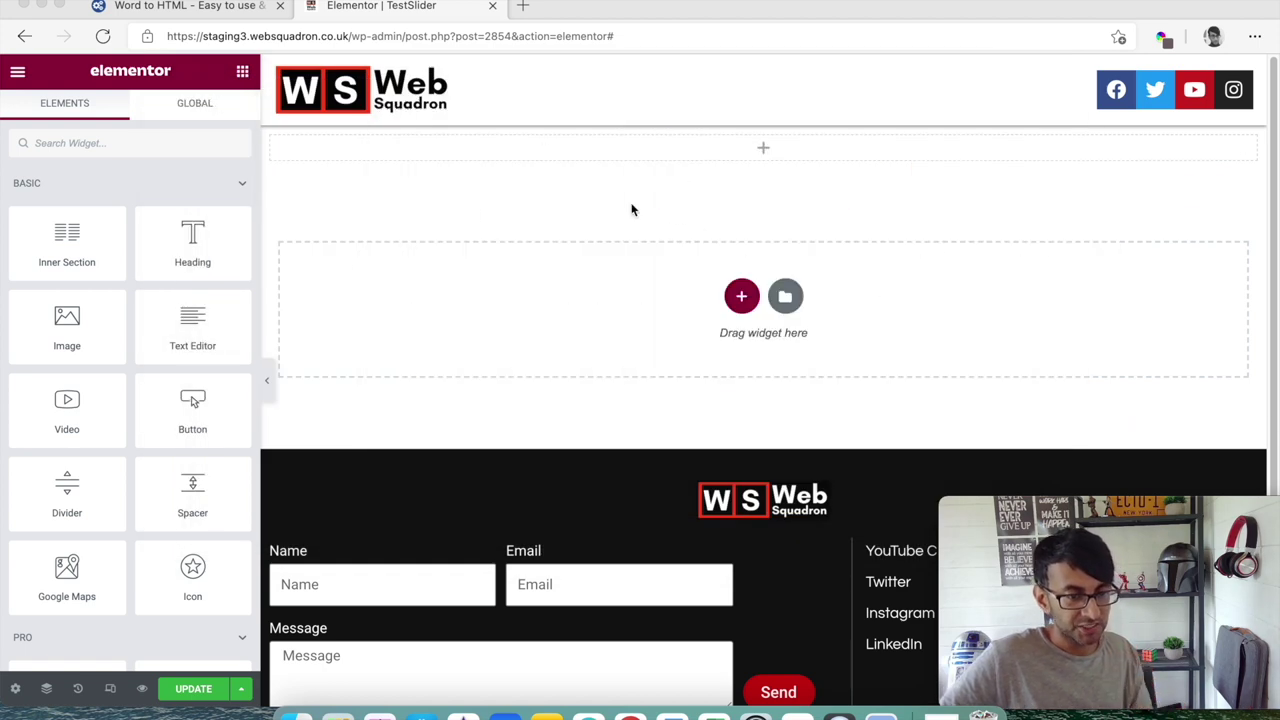
- Add a Testimonial Carousel widget to the page and delete the empty section above it
click(213, 142)
text(test)
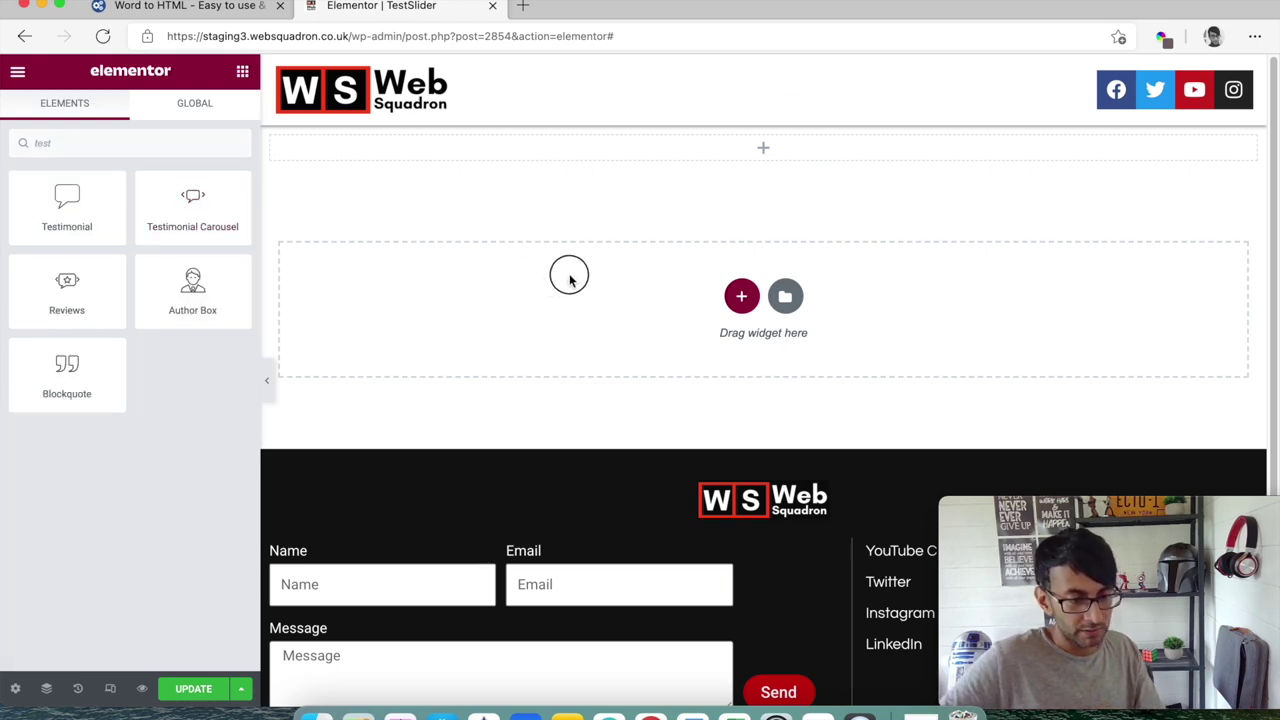
drag(195, 200, 818, 156)
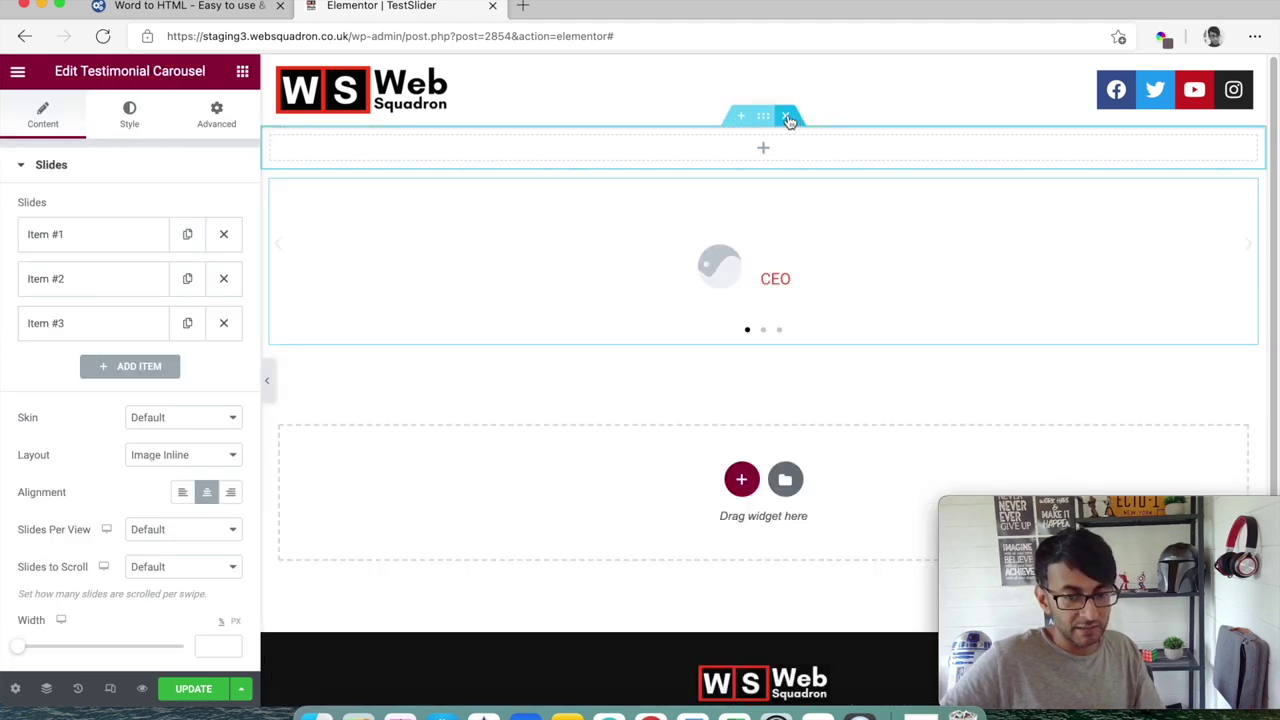
- Set the carousel's content text color to global New Item #3 and its name text color to a black global color
click(129, 115)
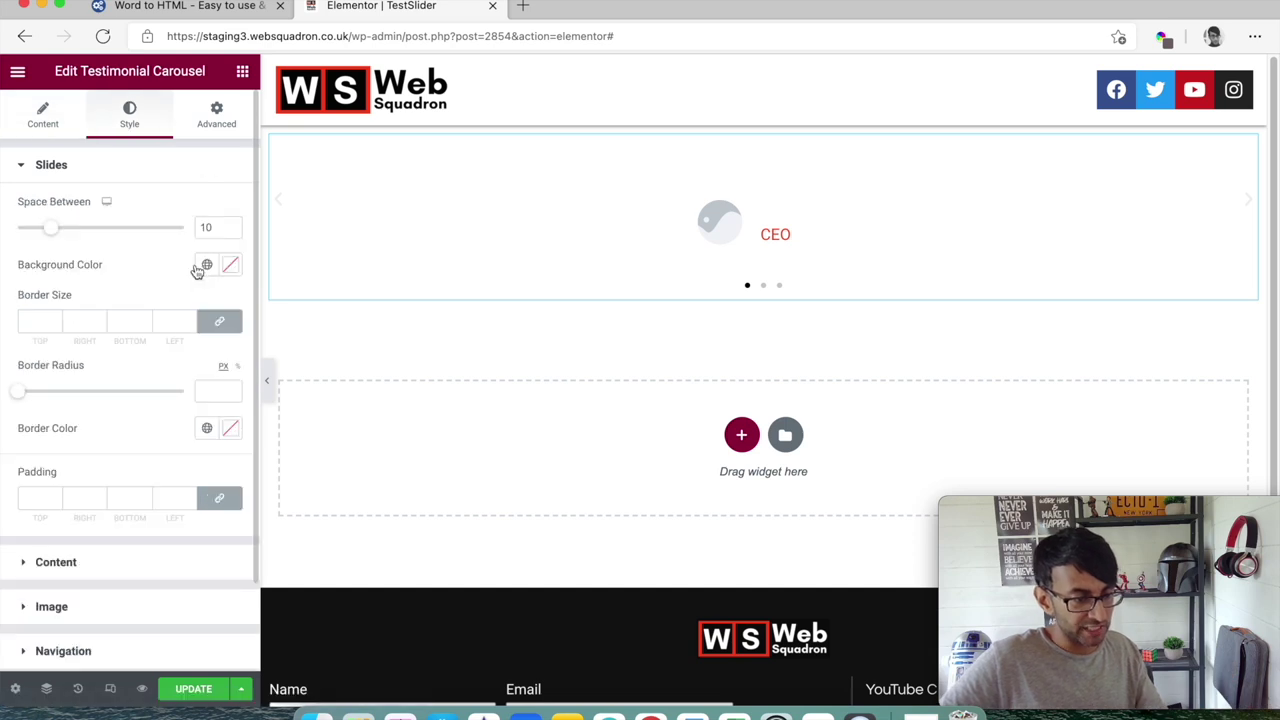
scroll(128, 524, down, 2)
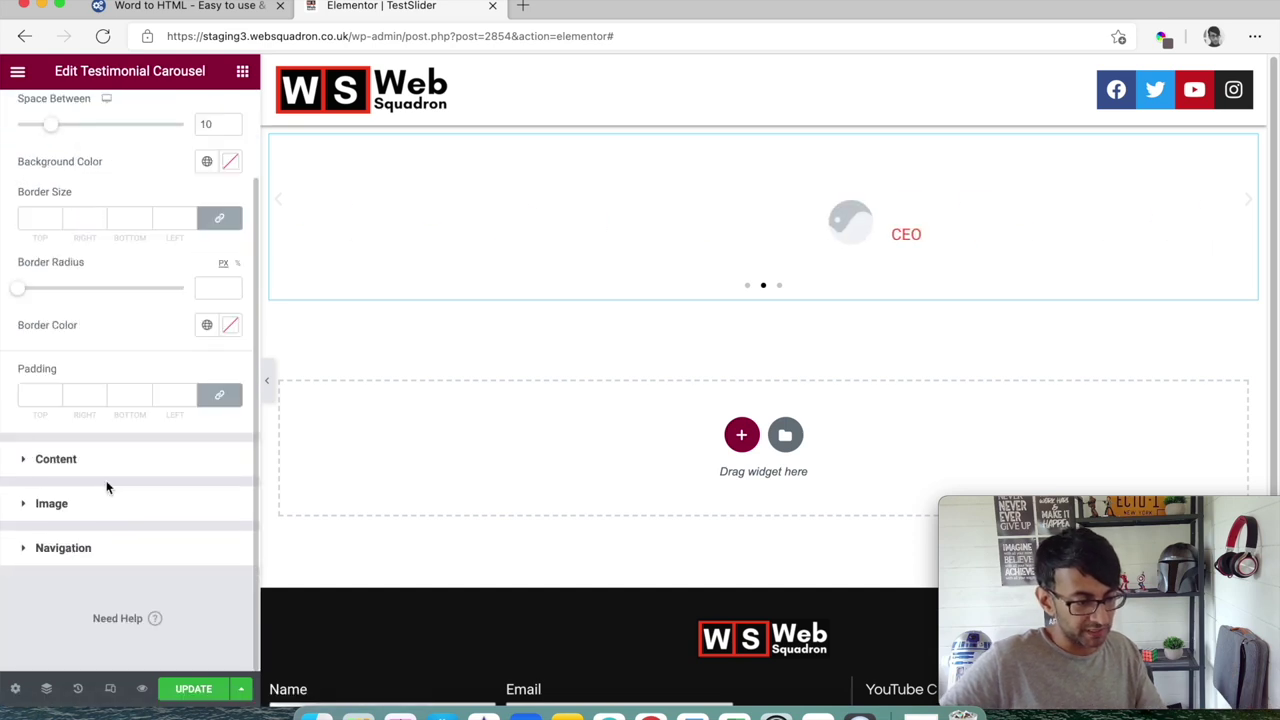
click(150, 458)
click(207, 309)
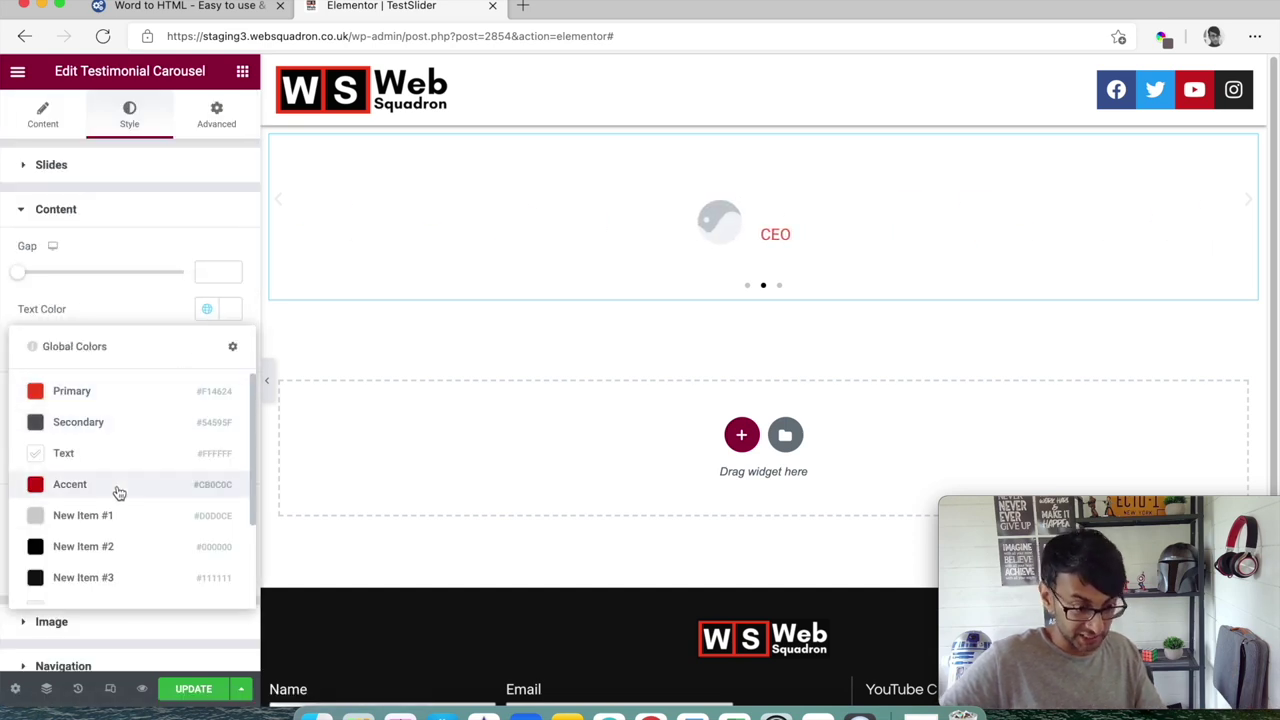
click(114, 579)
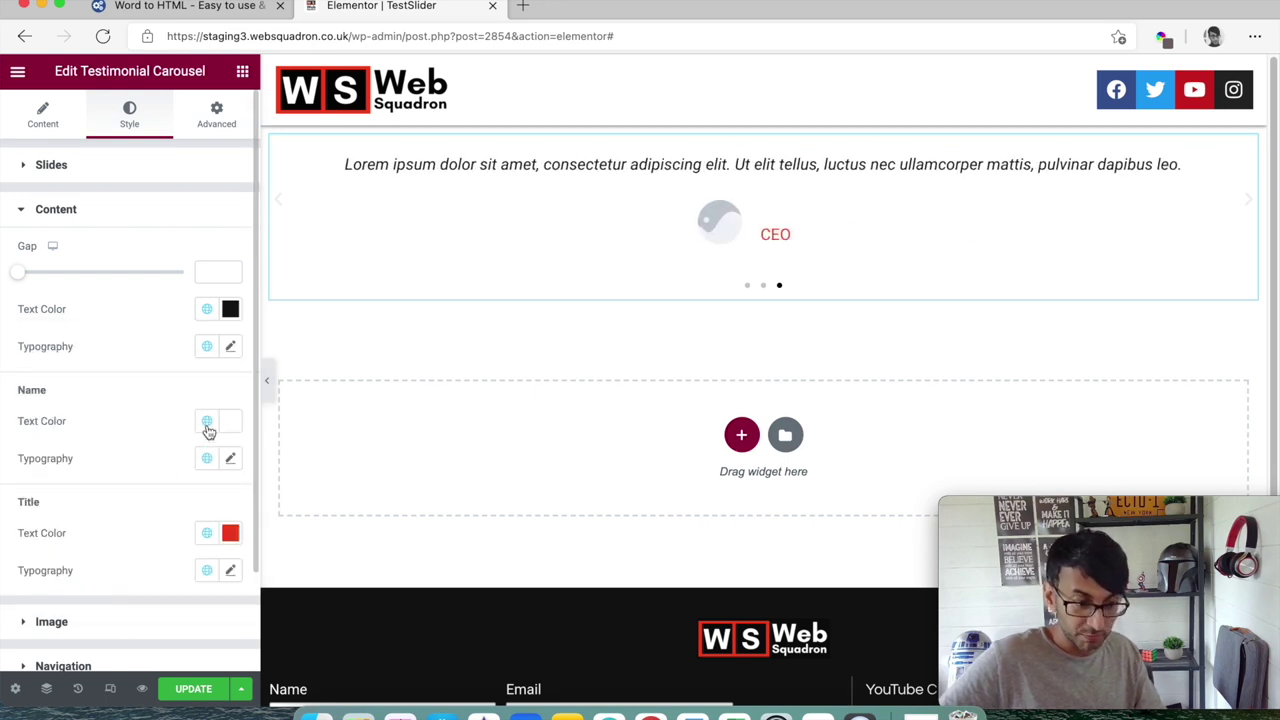
click(207, 421)
click(133, 378)
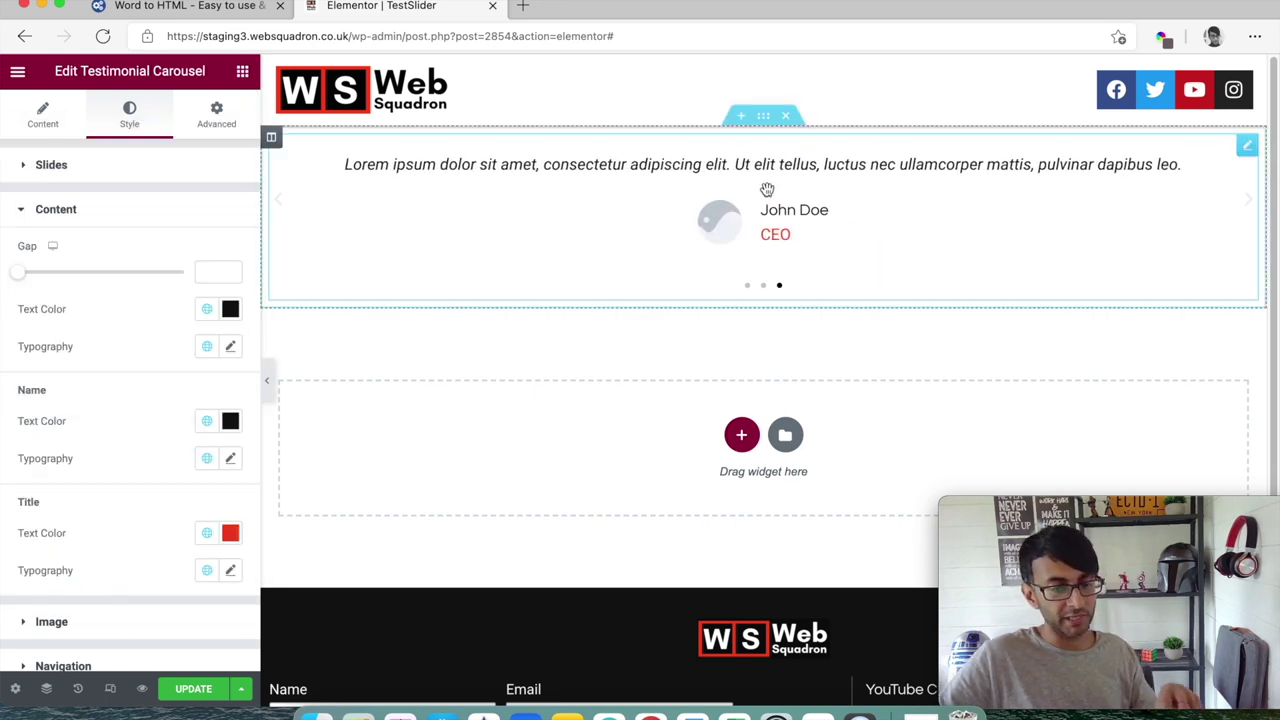
- Remove slides Item #3 and Item #2 from the carousel, keeping only Item #1
click(50, 112)
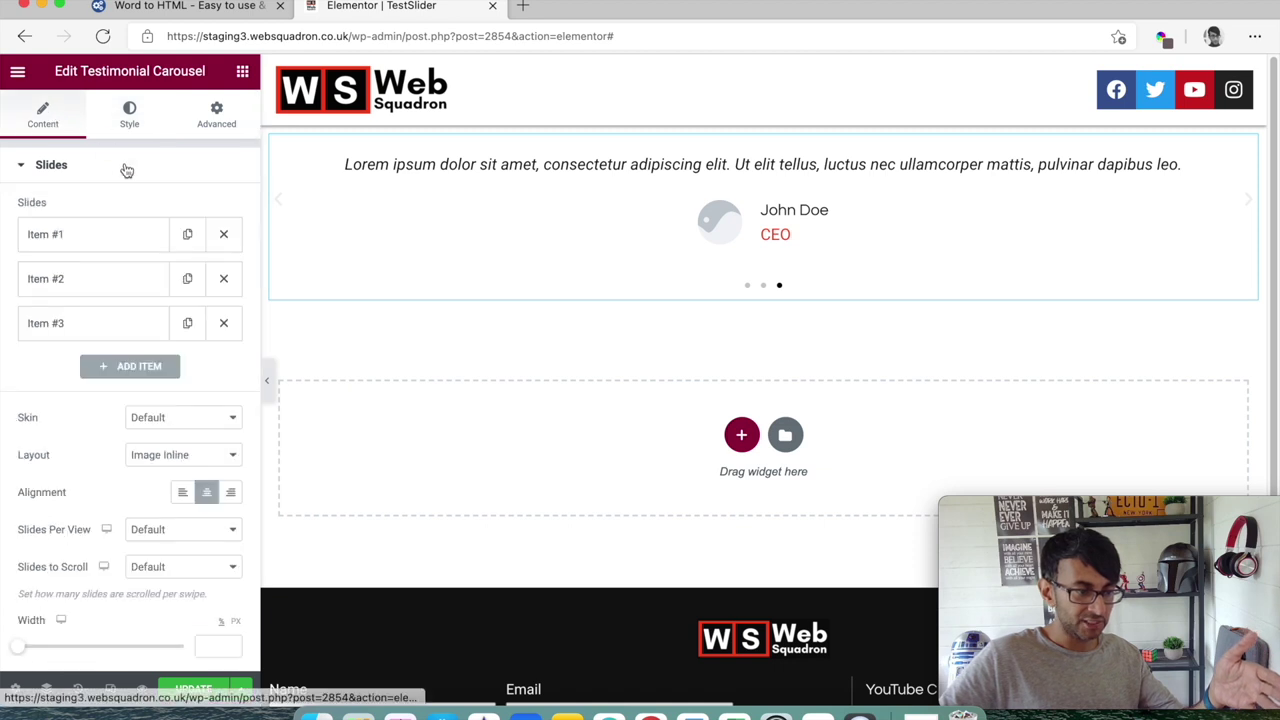
click(224, 322)
click(224, 280)
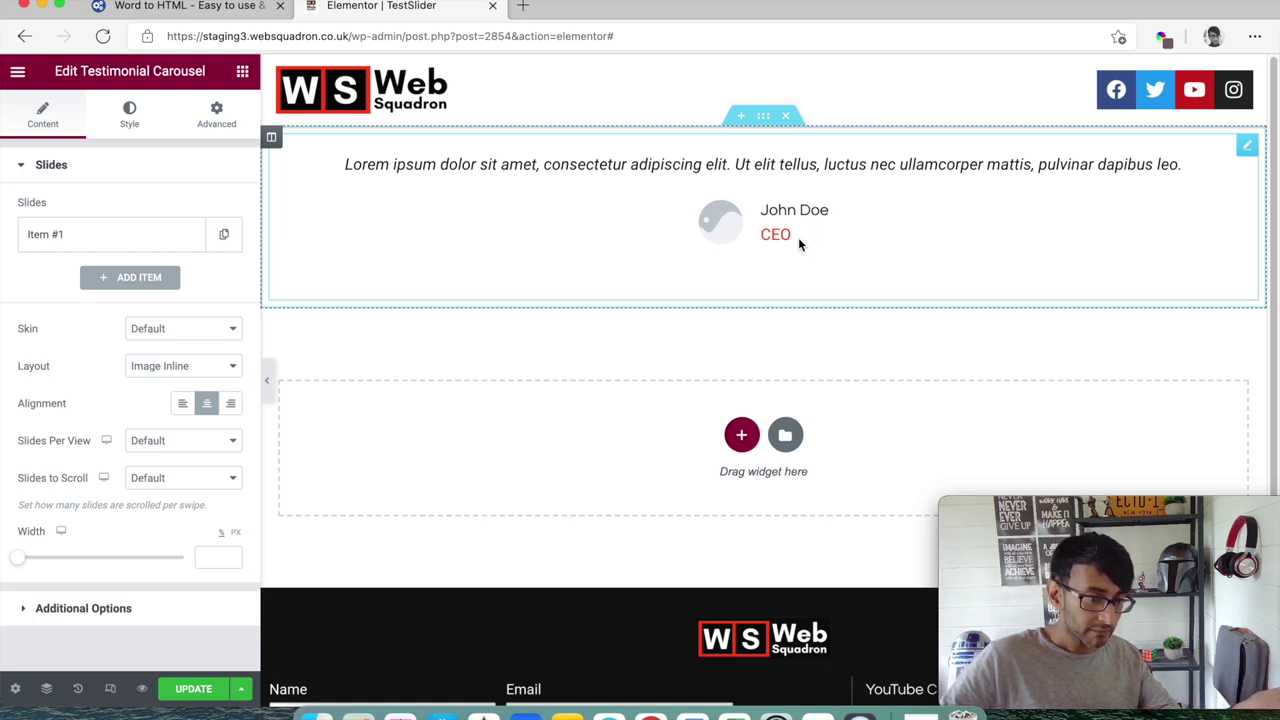
- Clear the content, title and name texts of the carousel's slide Item #1
click(134, 247)
triple_click(140, 335)
key(BackSpace)
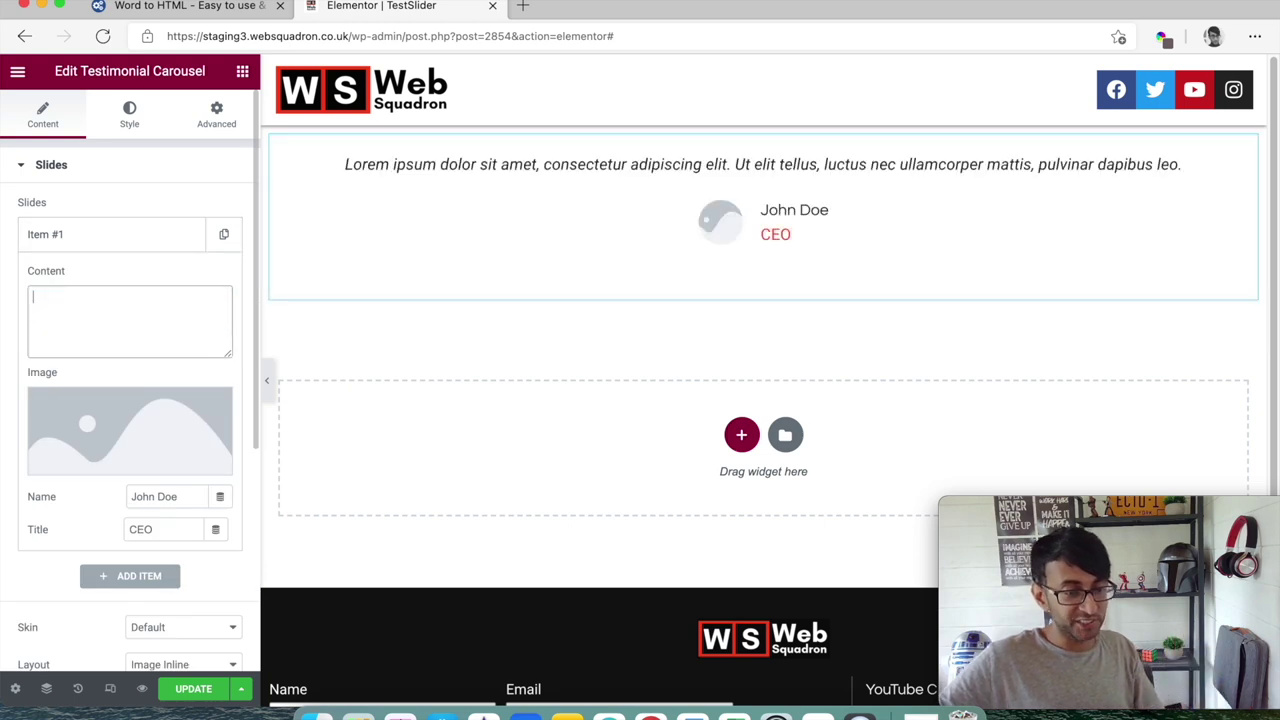
key(Tab)
key(Tab)
key(BackSpace)
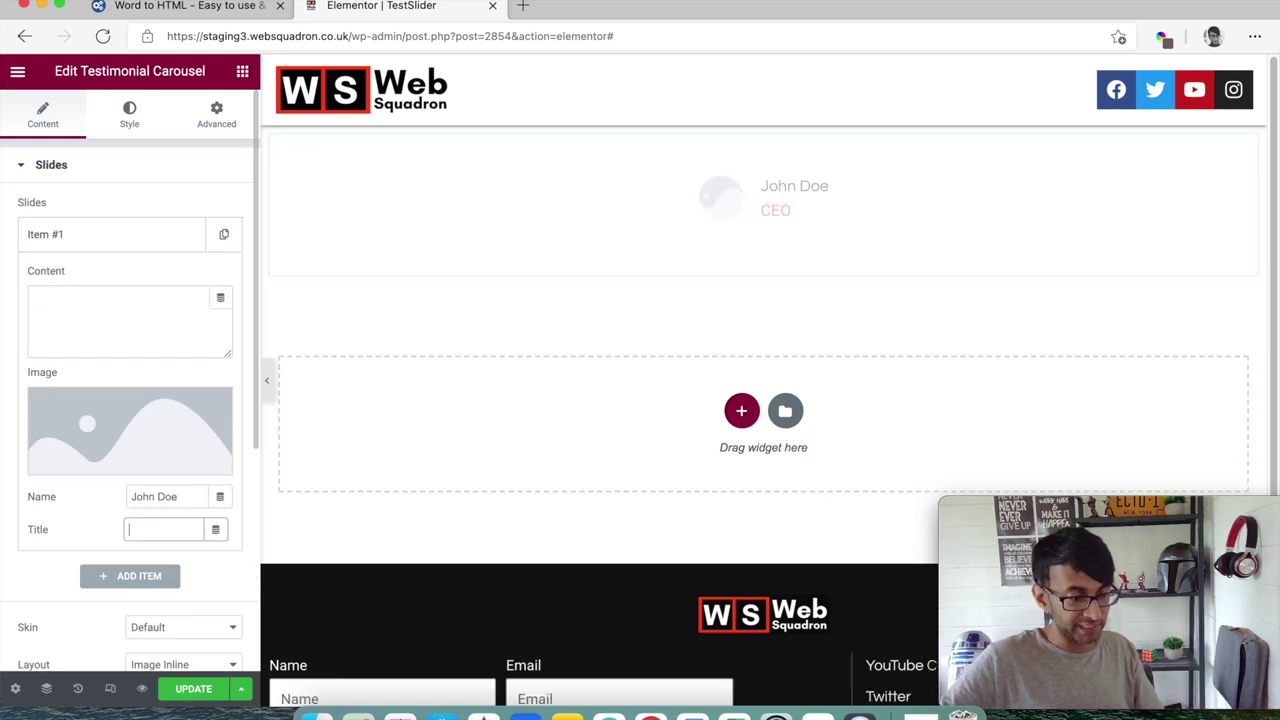
key(shift+Tab)
key(BackSpace)
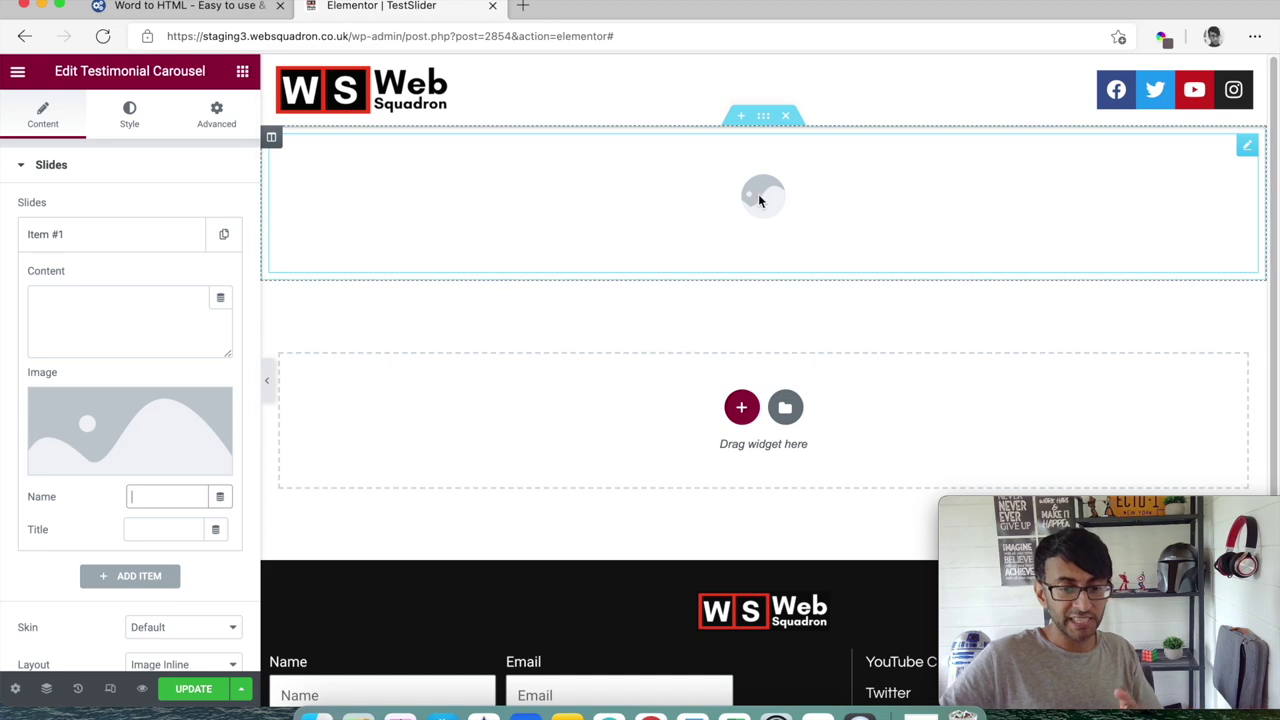
- Set the slide's image to the Elementor logo, Untitled-design.jpg, from the media library
click(128, 410)
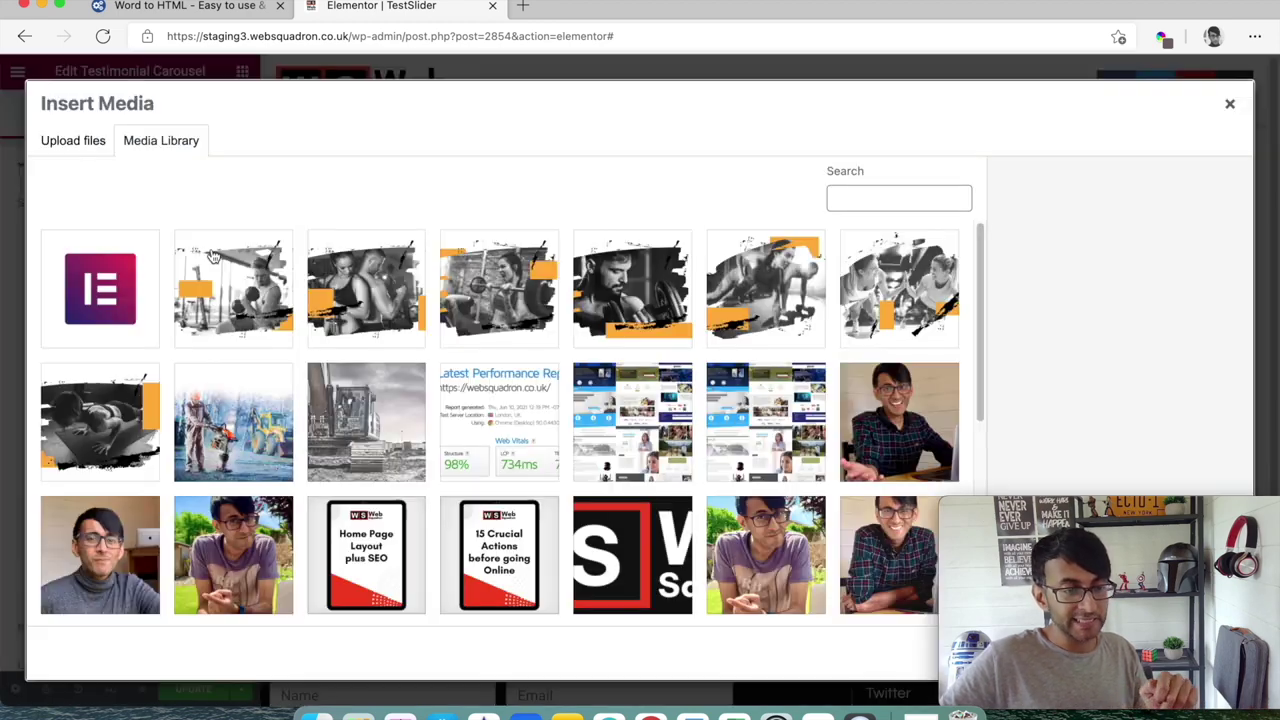
click(110, 275)
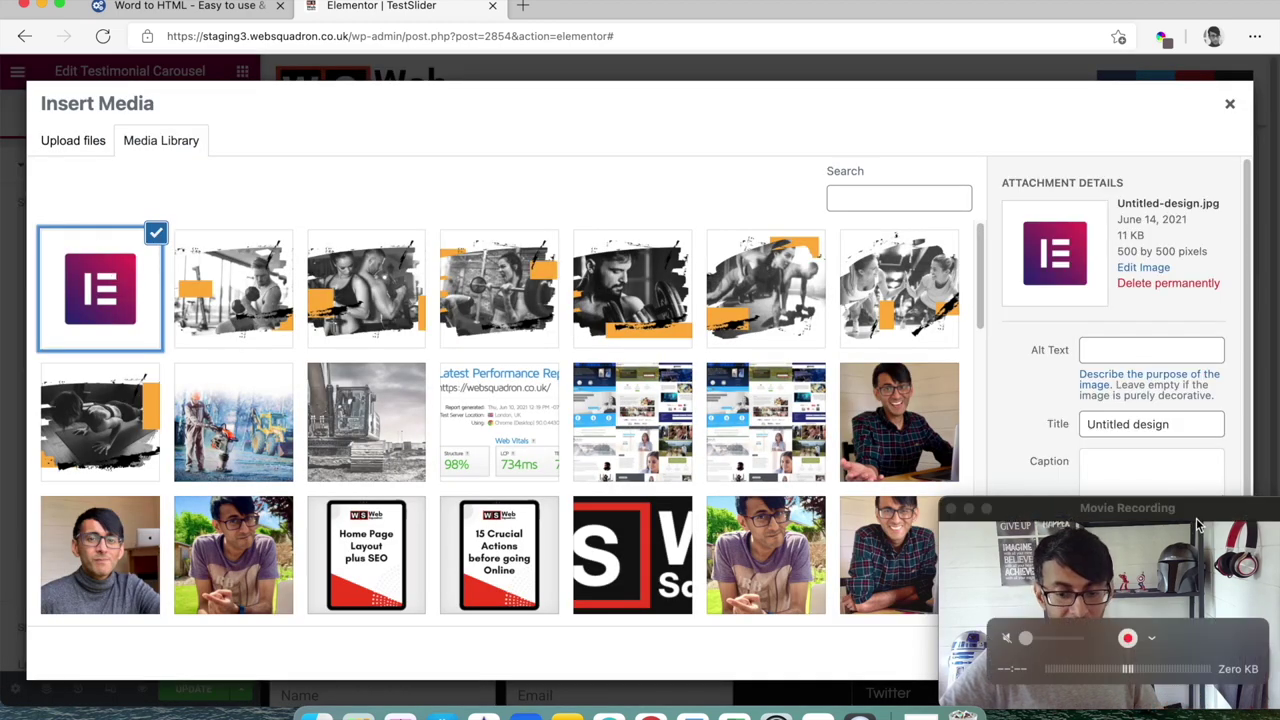
mouse_move(1196, 518)
mouse_down()
mouse_move(1002, 470)
mouse_move(869, 458)
mouse_move(900, 443)
mouse_move(1189, 497)
mouse_up()
click(1187, 655)
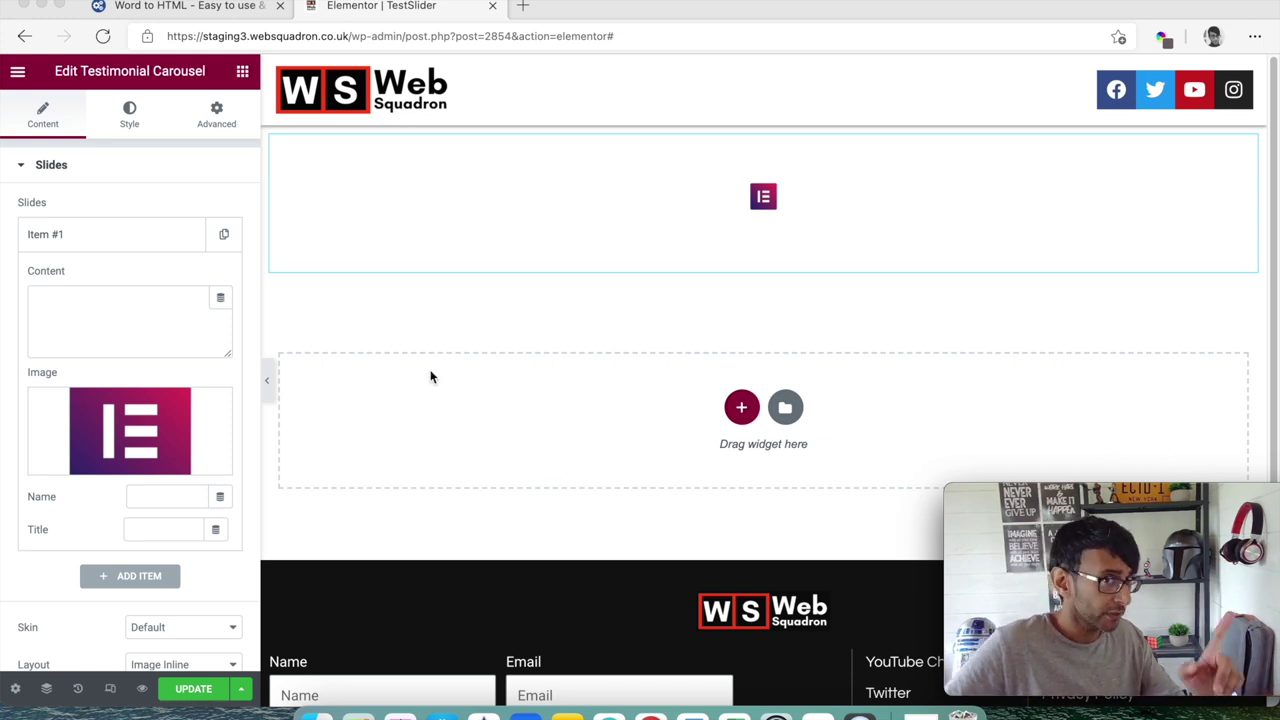
- Give the carousel's section a classic background in the light grey global color
scroll(167, 488, down, 5)
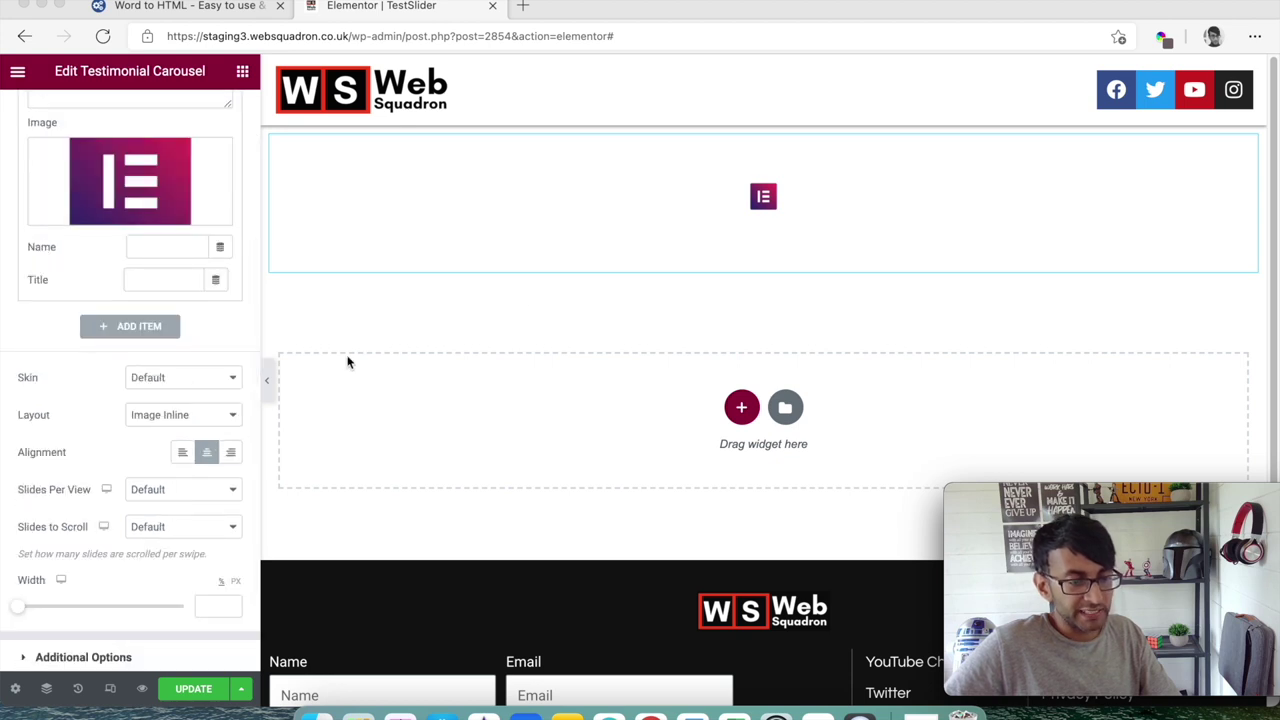
click(763, 116)
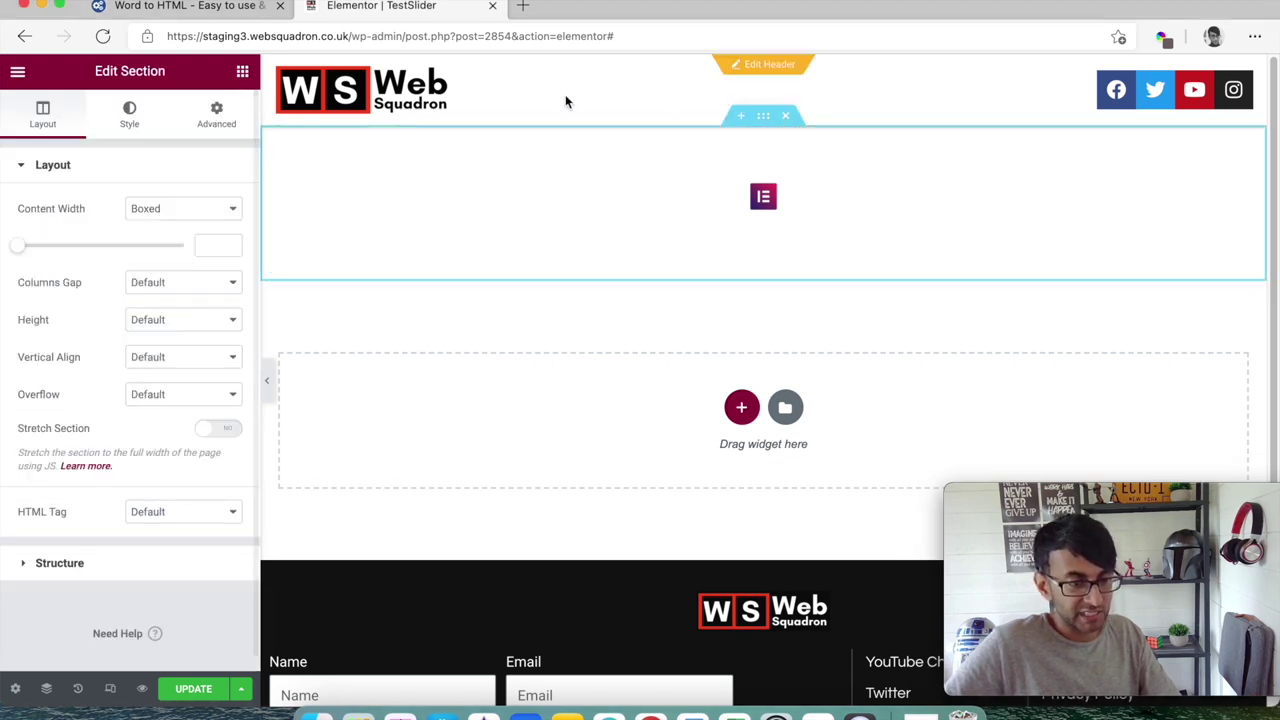
click(129, 118)
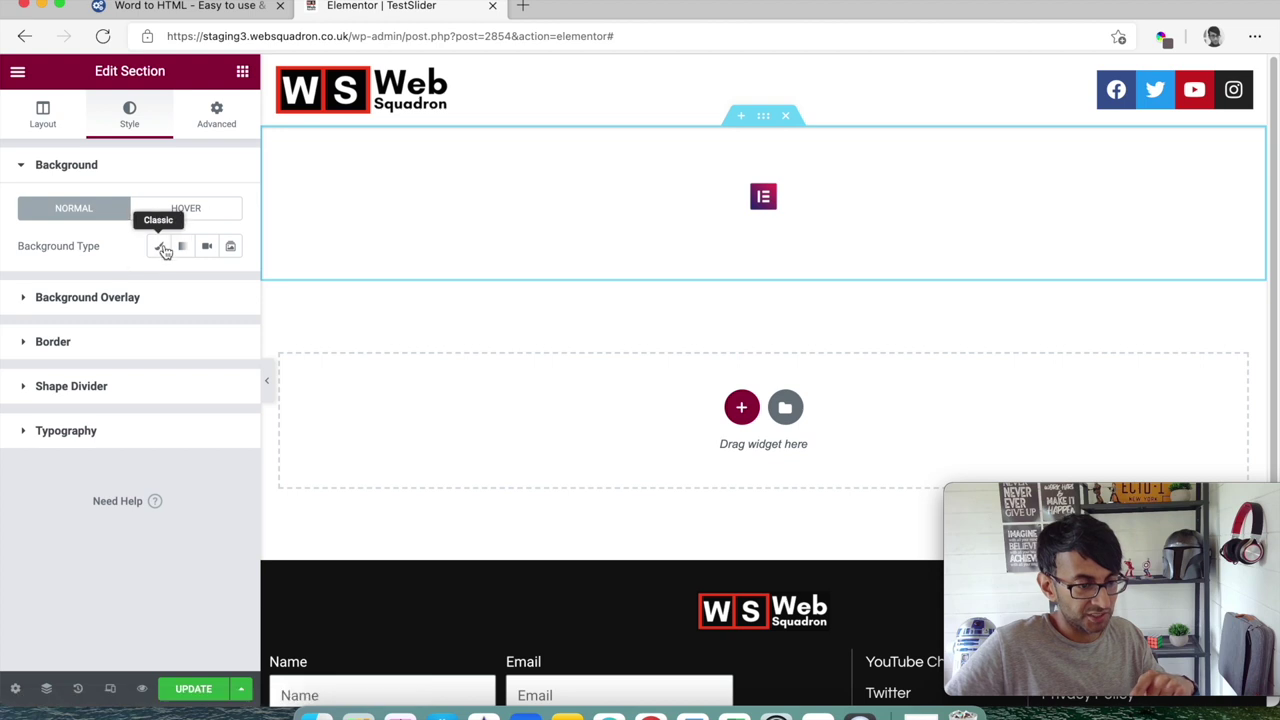
click(160, 246)
scroll(222, 328, down, 2)
scroll(222, 328, up, 2)
click(207, 283)
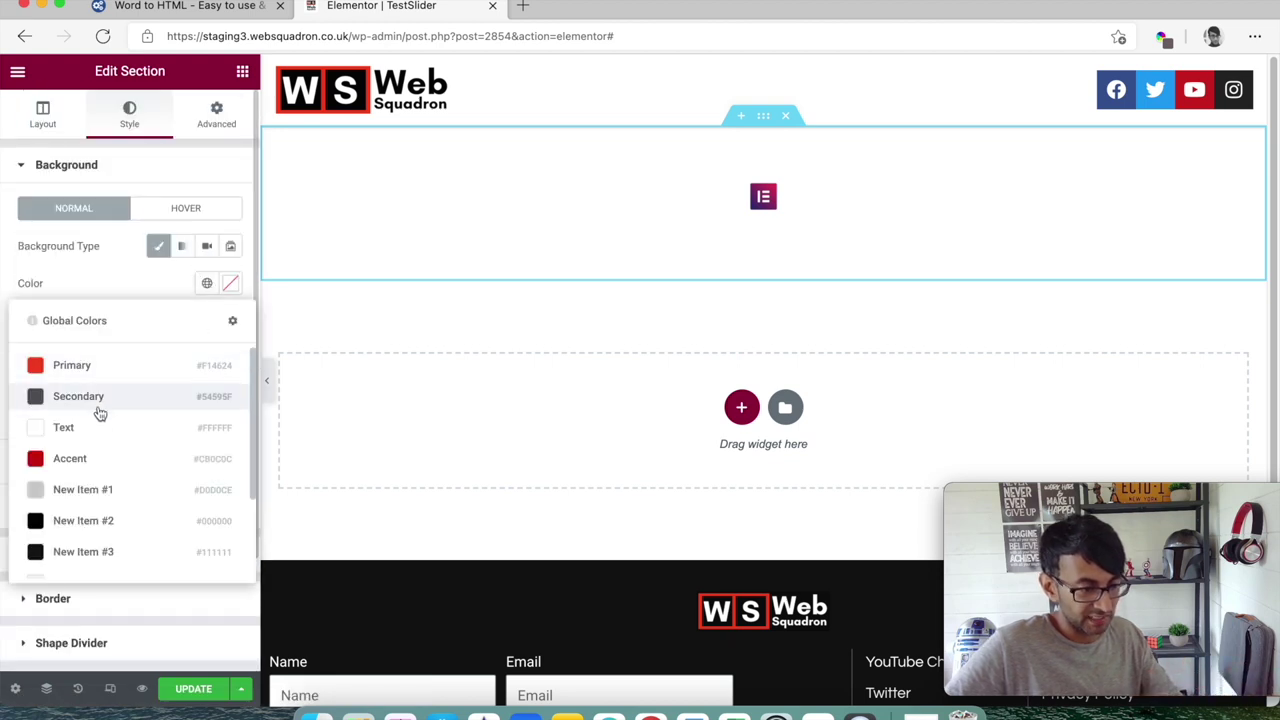
scroll(105, 435, down, 3)
click(118, 371)
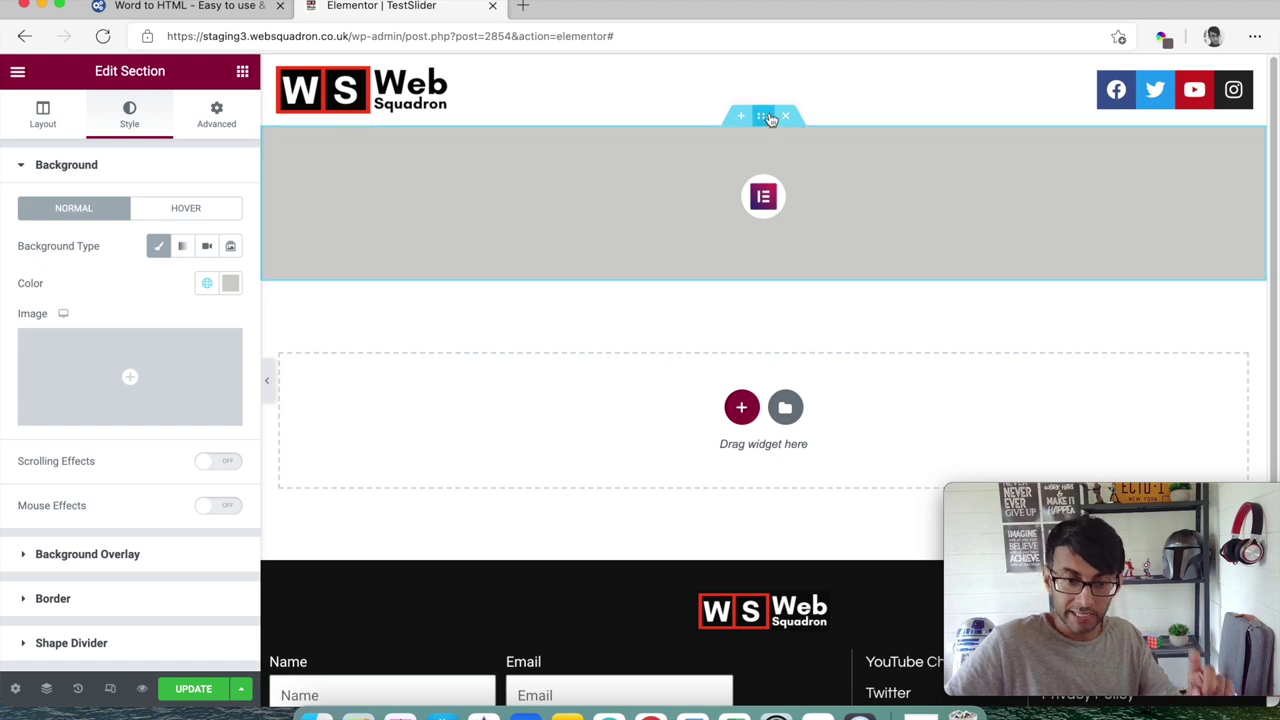
- Set the testimonial carousel's slide background color to the white global Text color
click(944, 204)
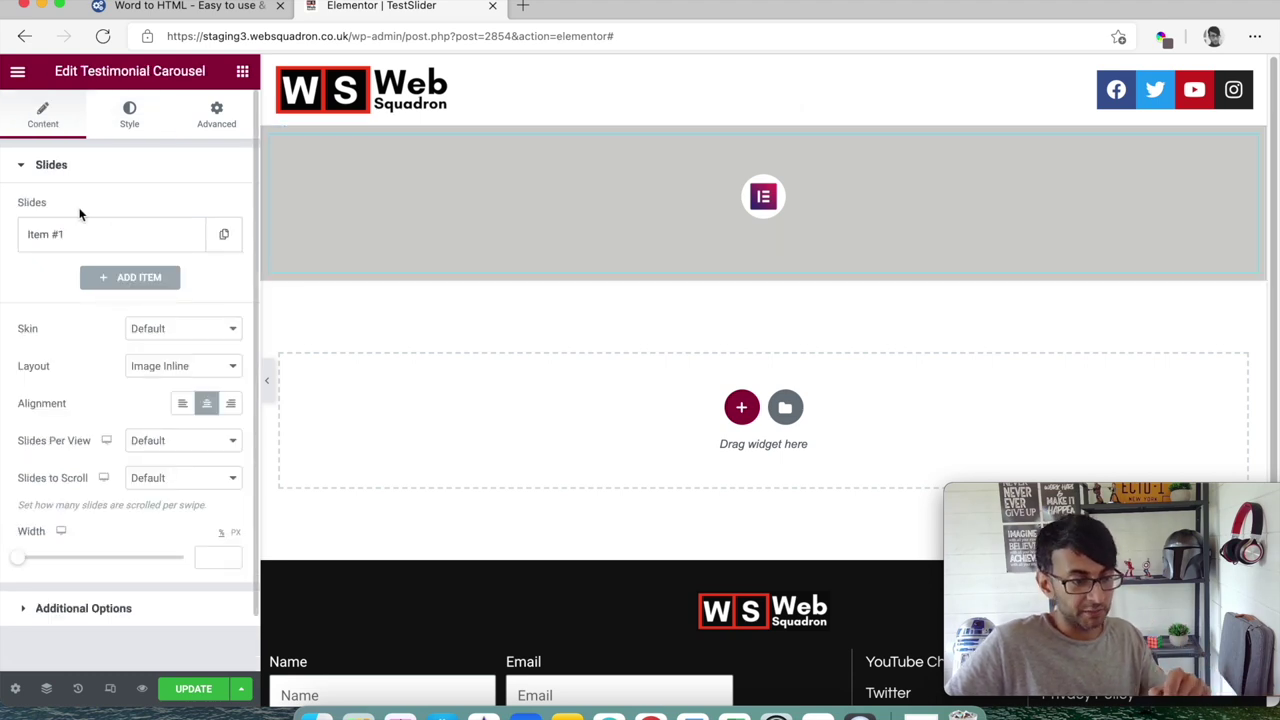
click(129, 112)
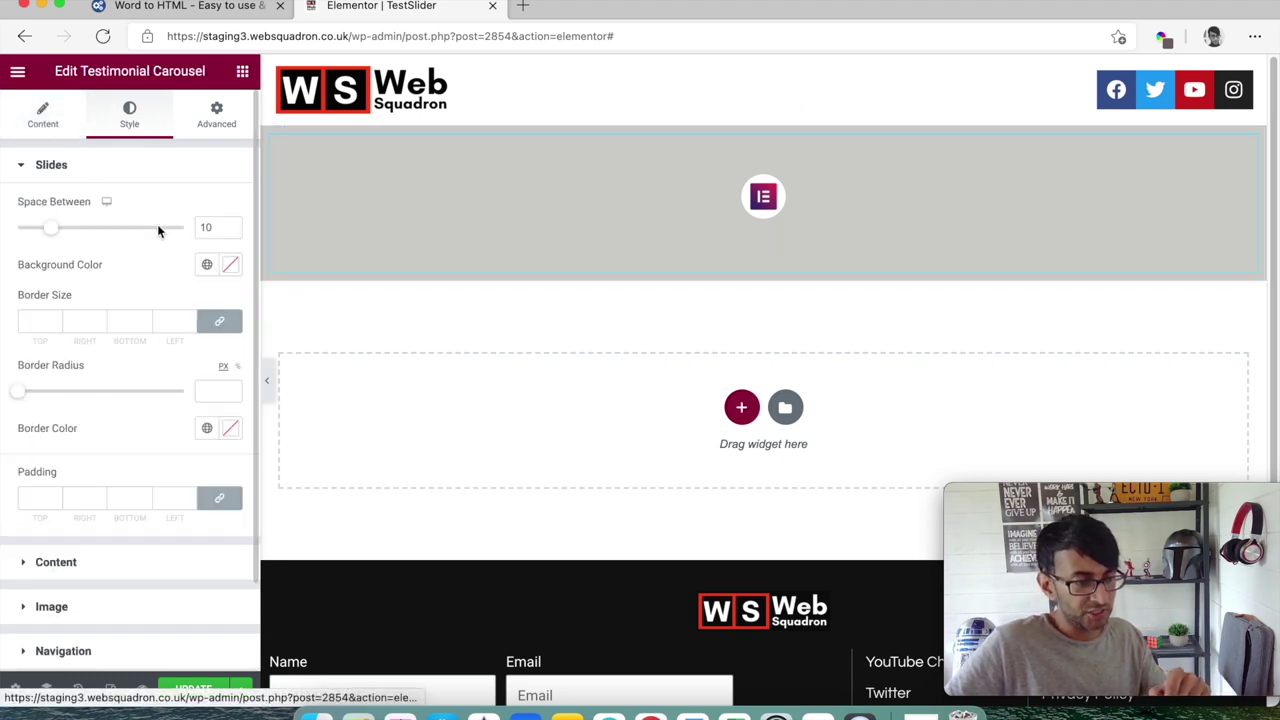
click(206, 264)
click(106, 418)
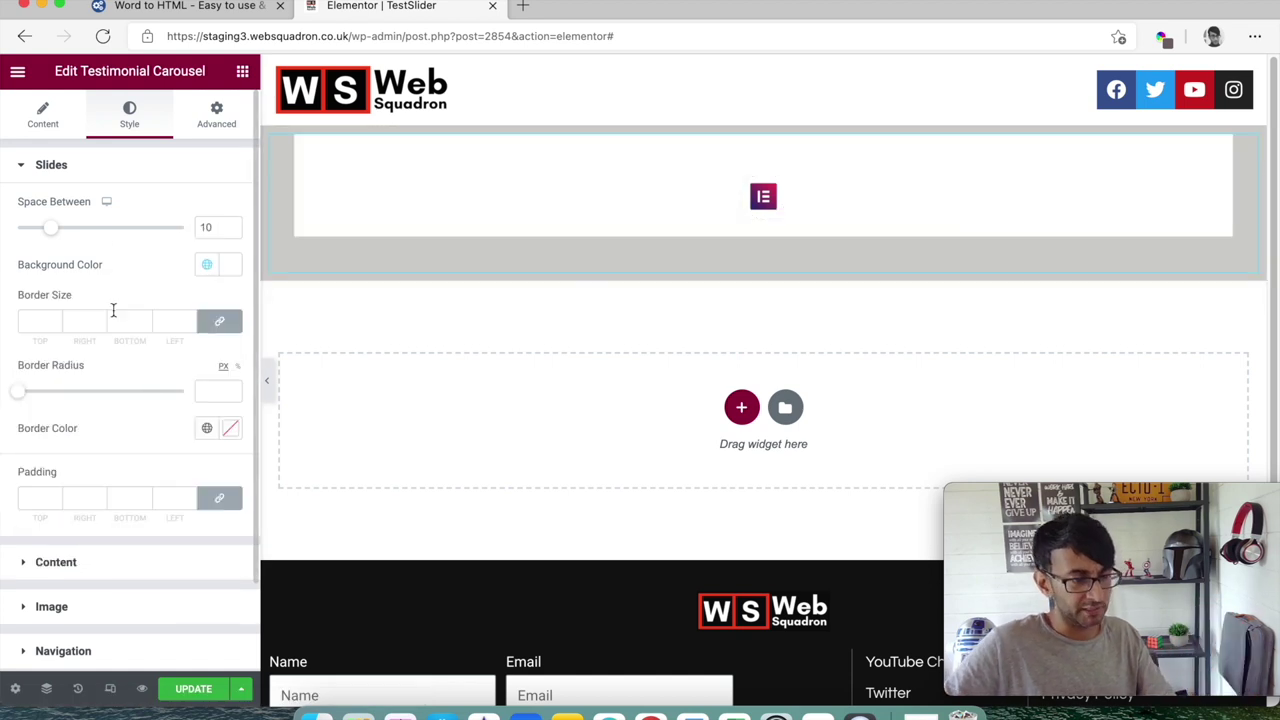
- Check which skin options the testimonial carousel offers, without changing the selection
click(41, 118)
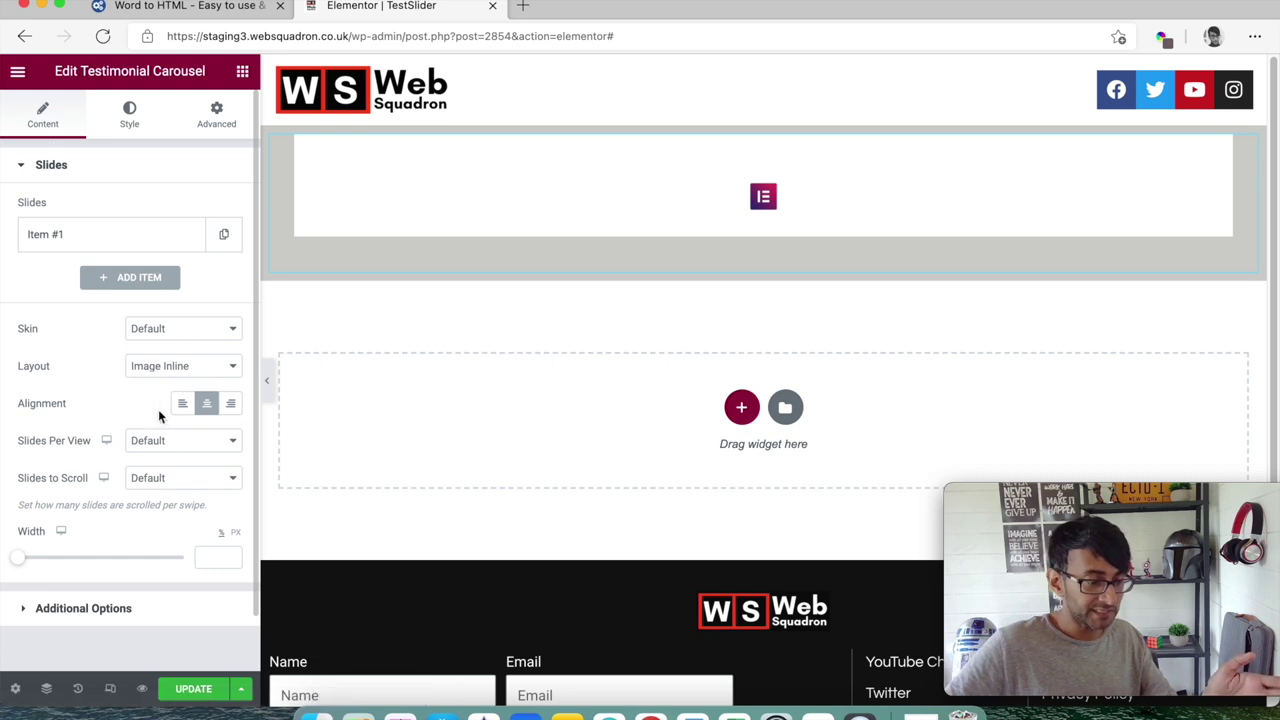
click(190, 337)
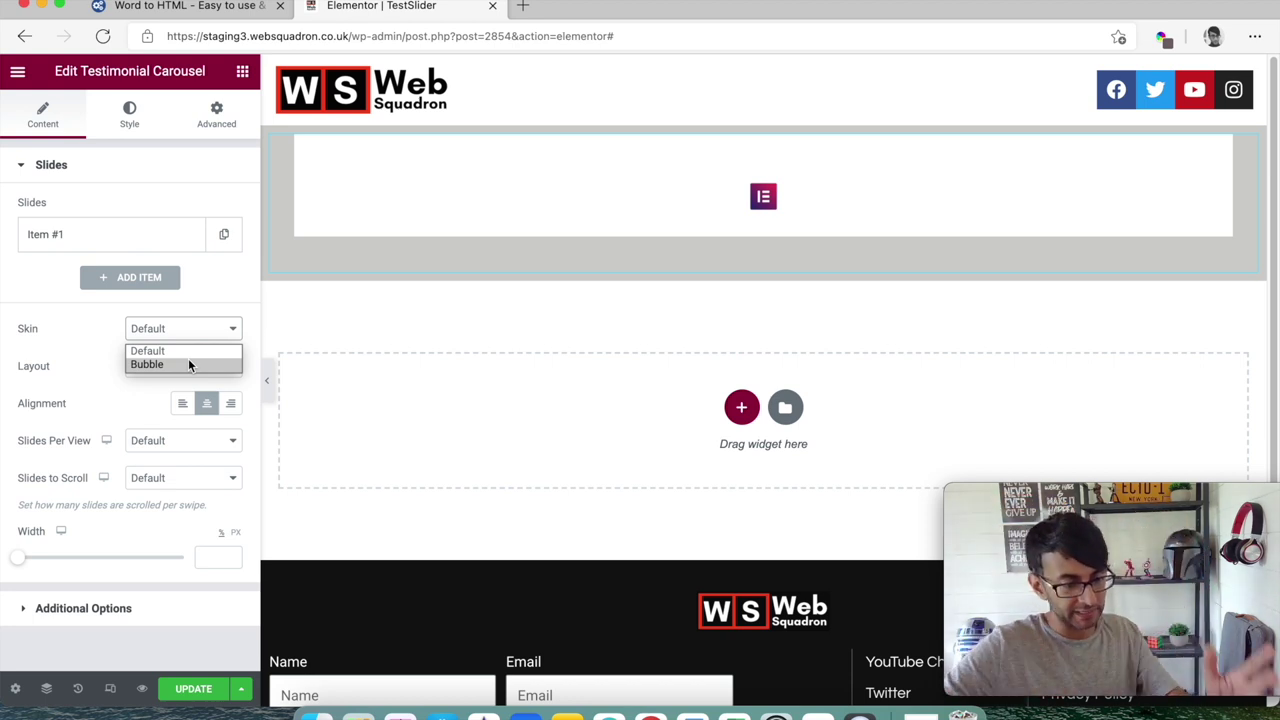
click(99, 395)
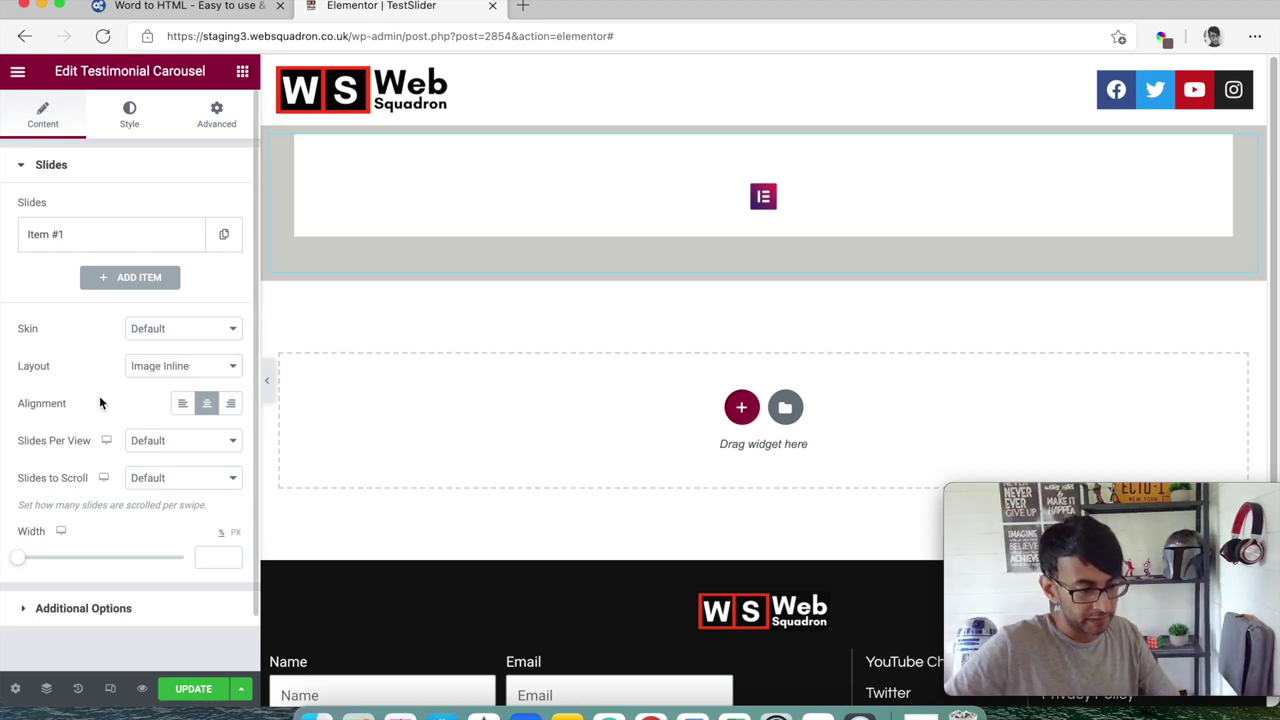
- Align the testimonial carousel's slide to the left and set its layout to Image Above
click(184, 405)
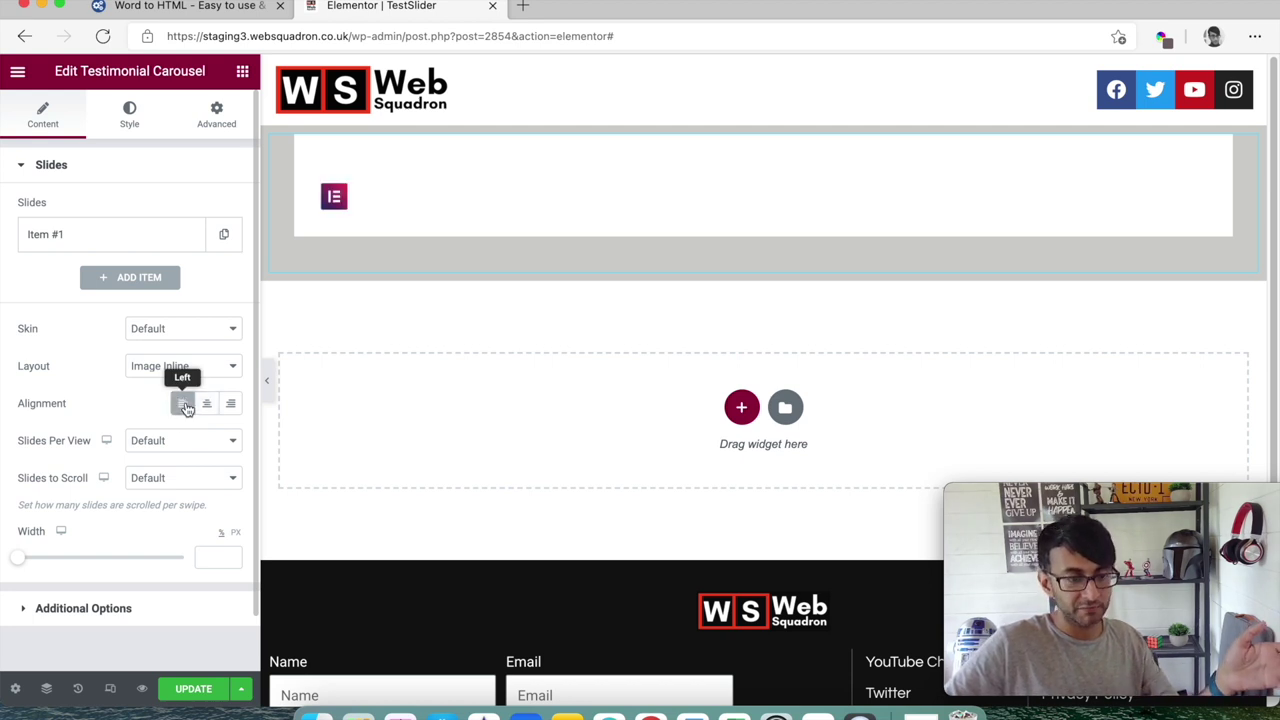
click(194, 378)
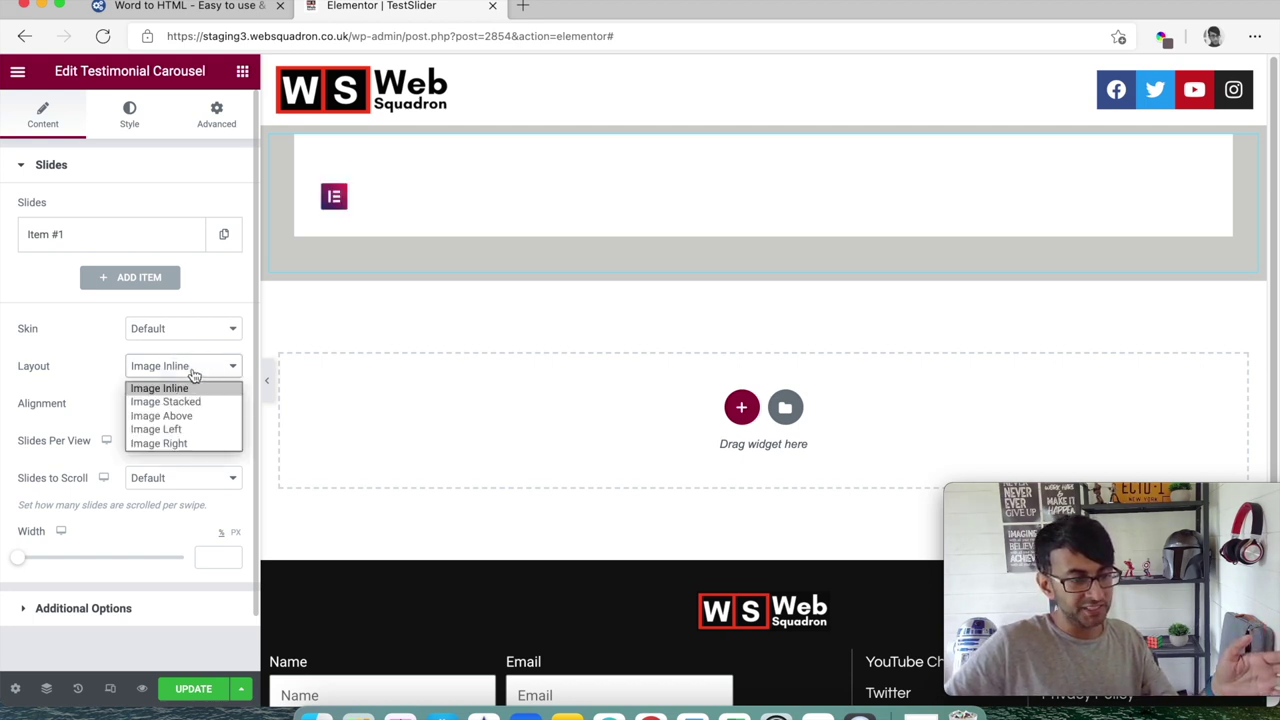
click(196, 414)
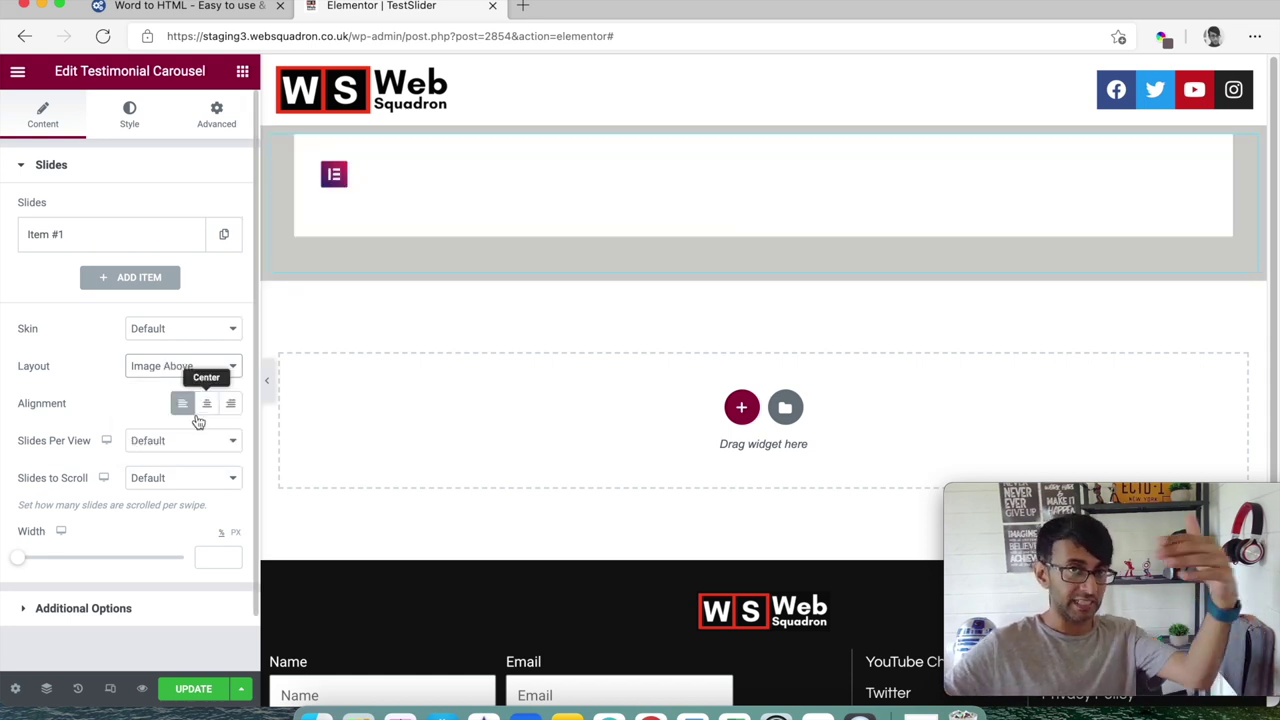
click(122, 123)
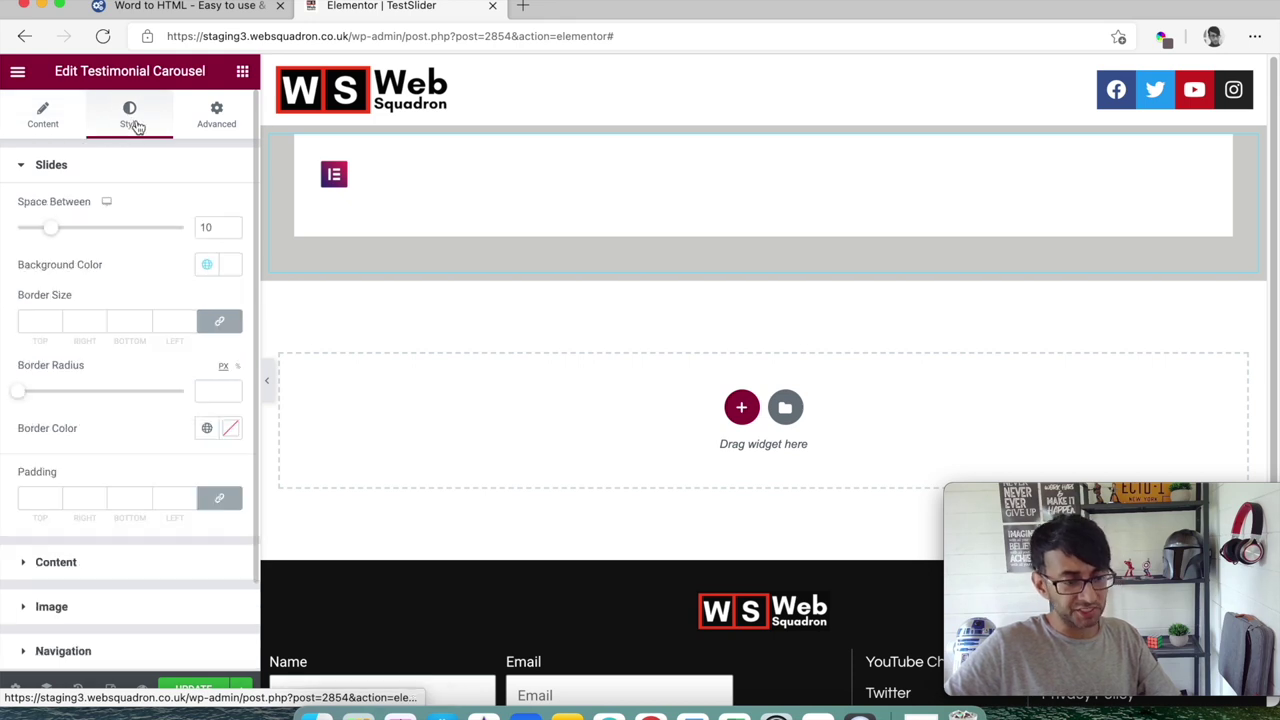
click(44, 118)
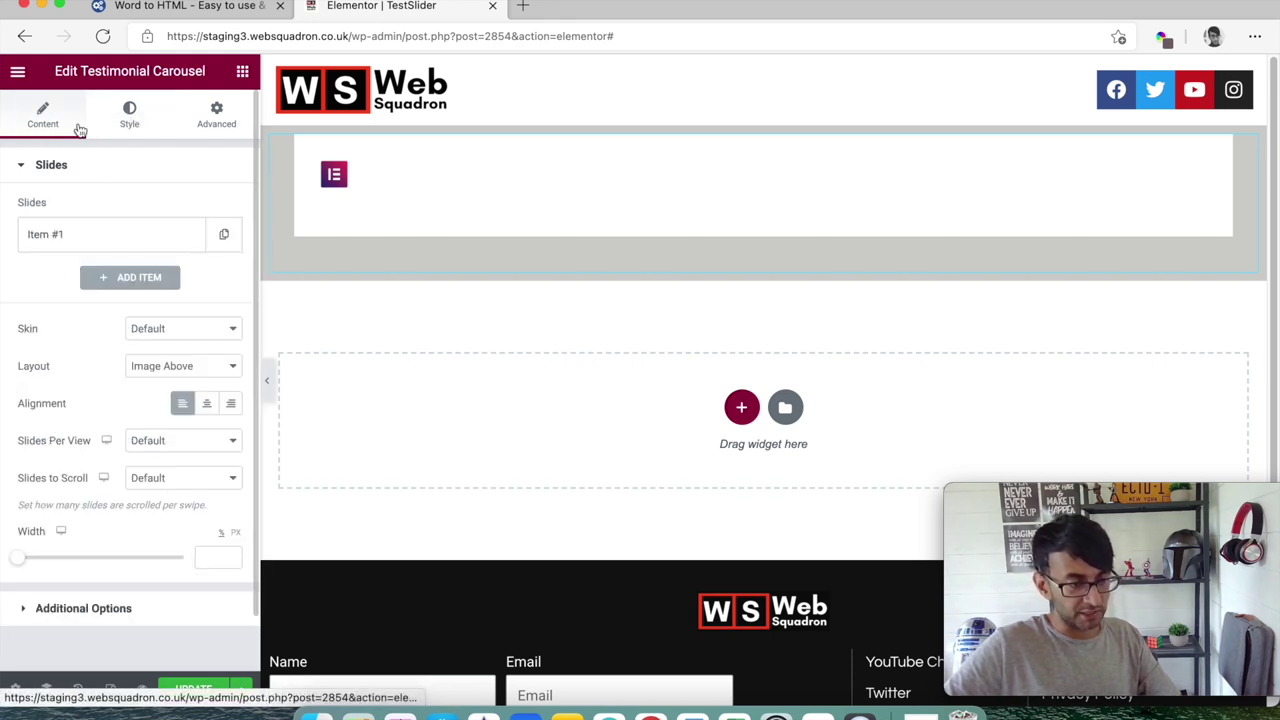
- Open the Content text of slide Item #1 for editing and quit the Mail app
click(117, 235)
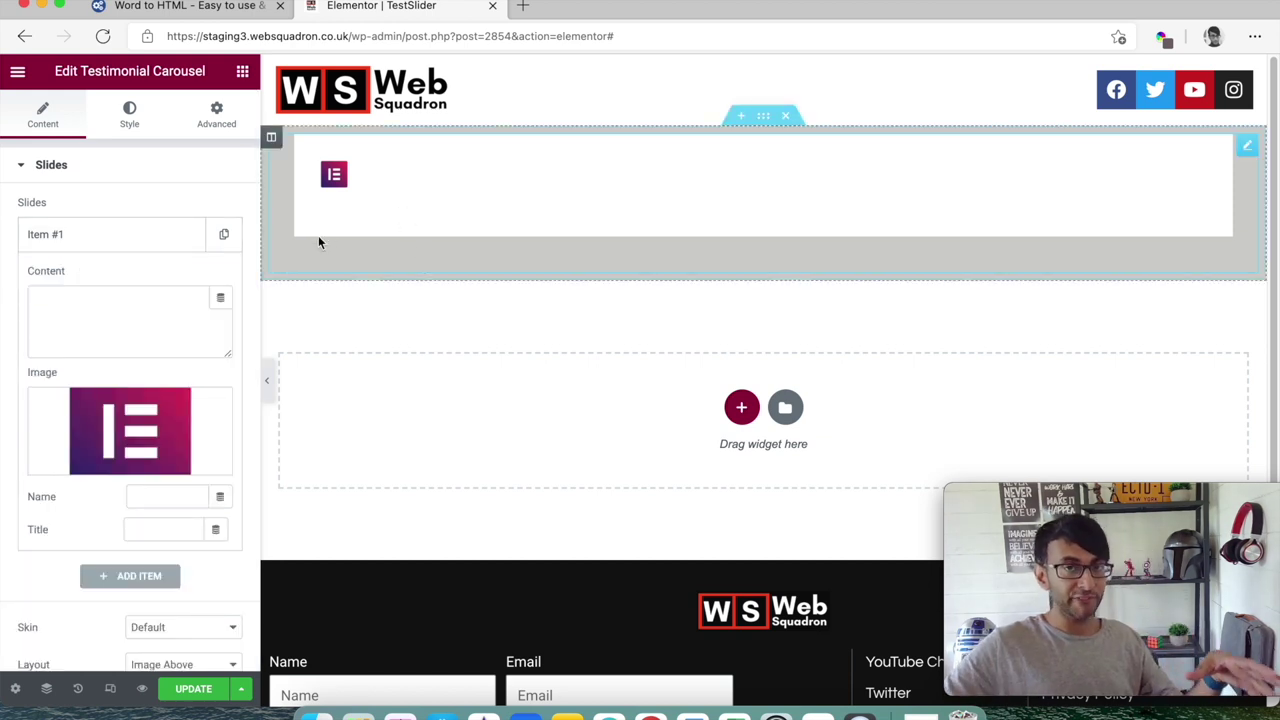
click(147, 304)
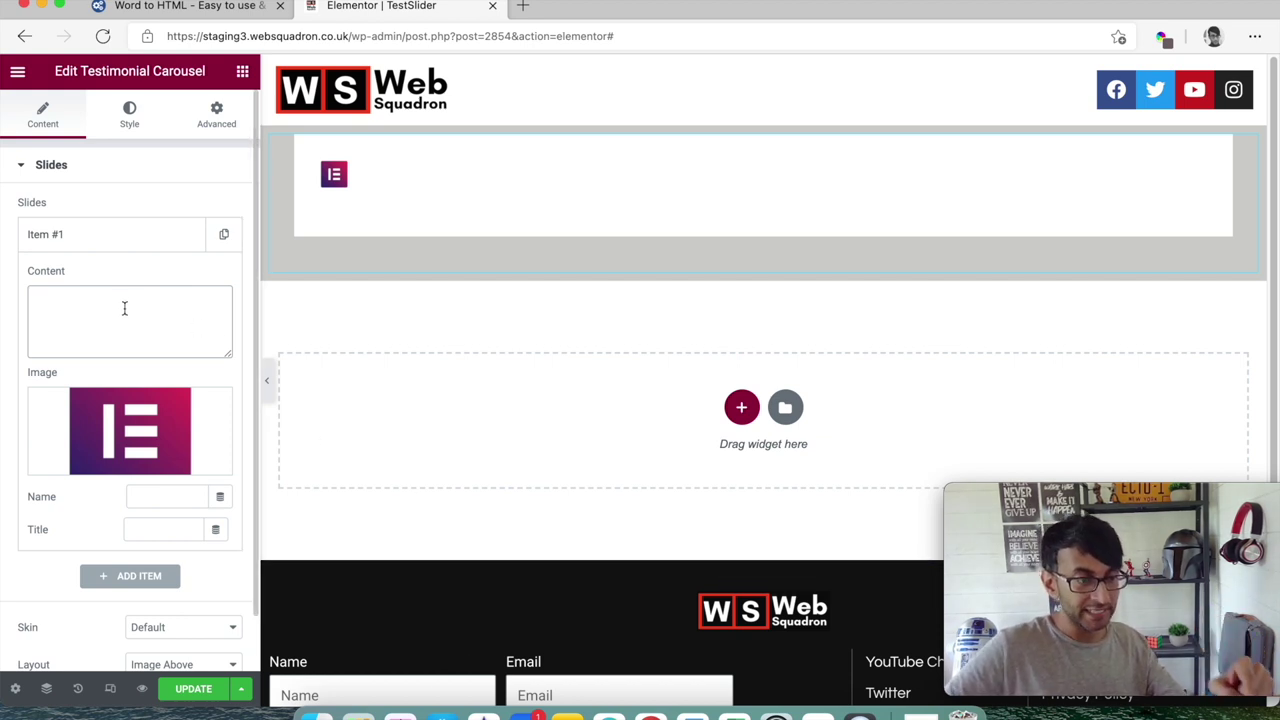
right_click(538, 714)
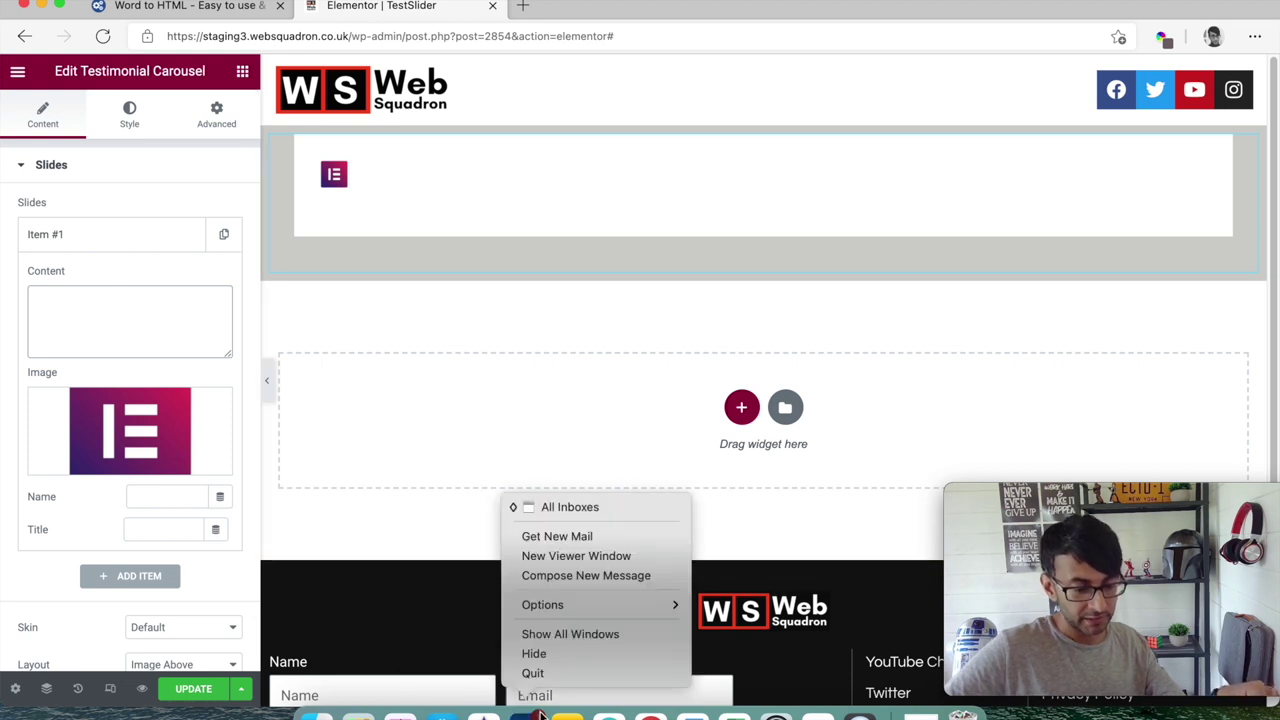
click(535, 673)
- Switch to Microsoft Word and copy all the formatted text in Document2
click(692, 714)
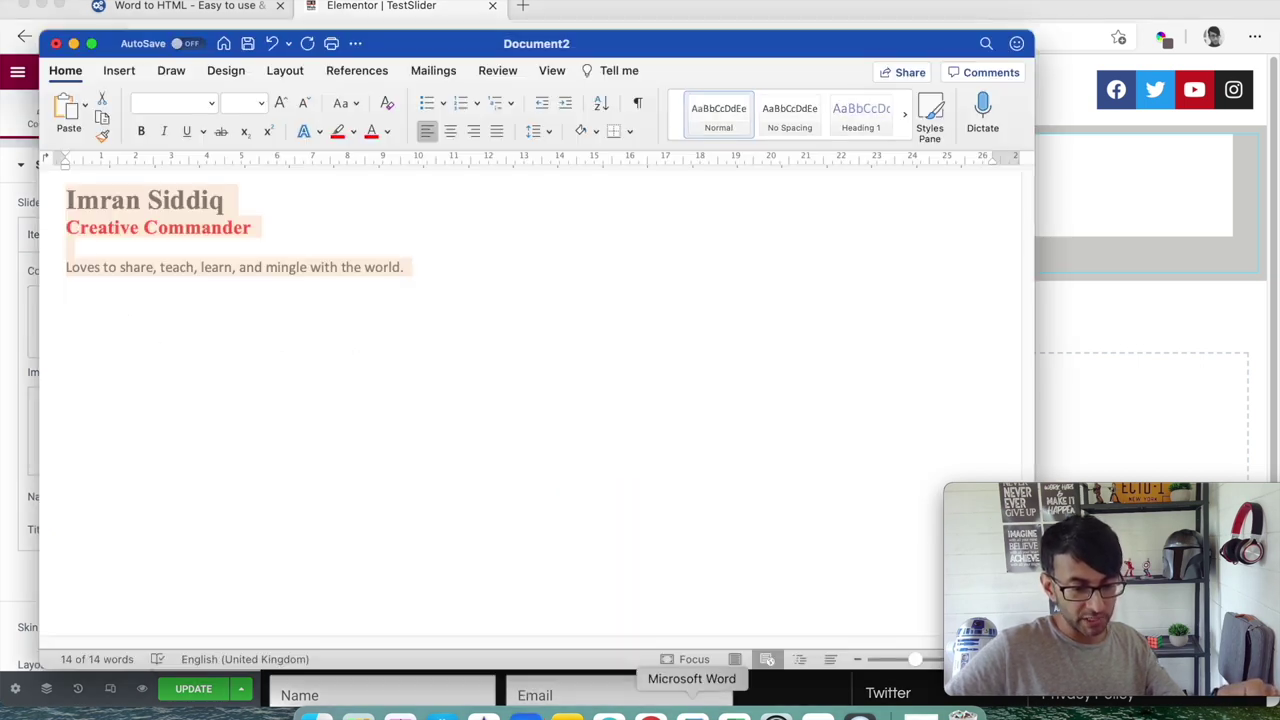
click(625, 348)
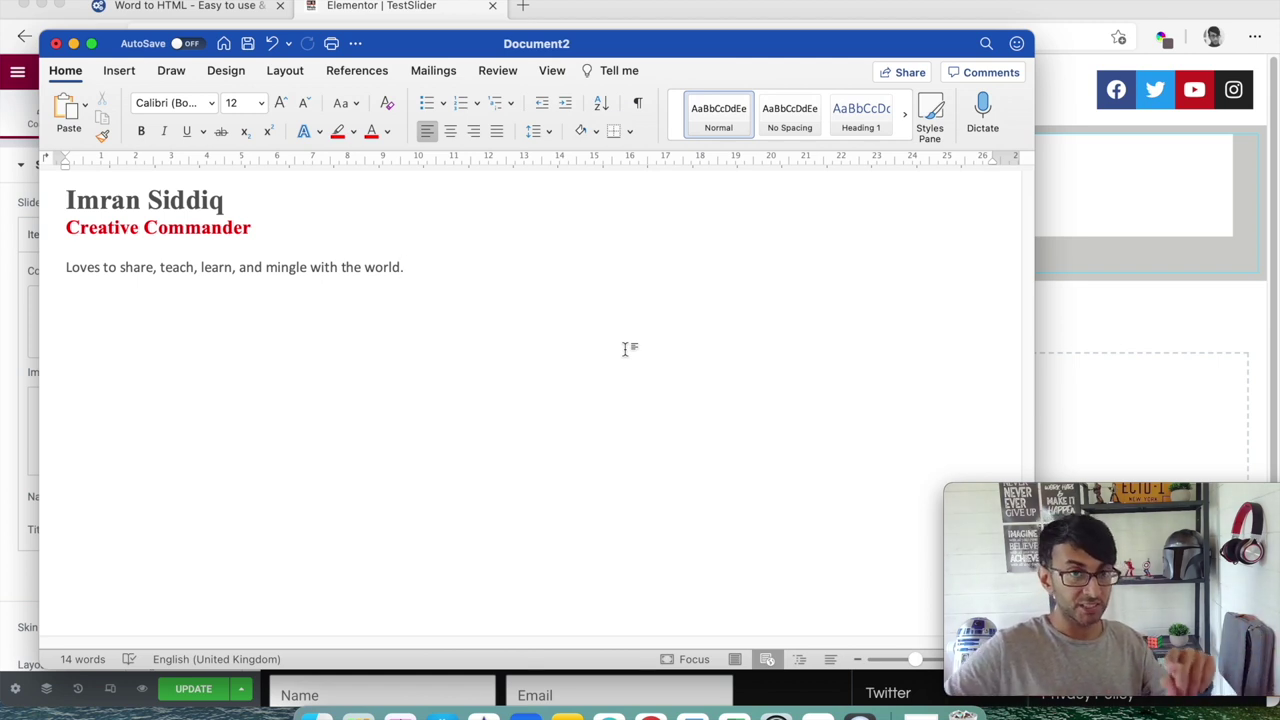
key(super+a)
key(super+c)
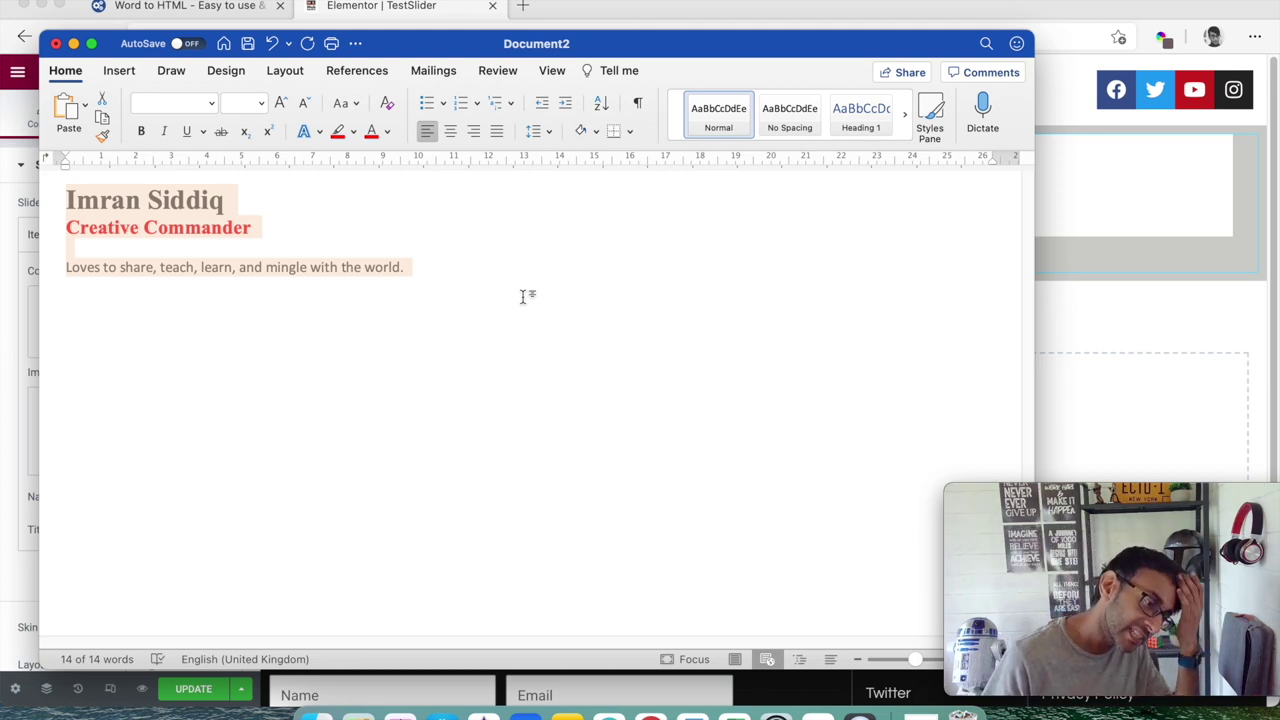
click(463, 318)
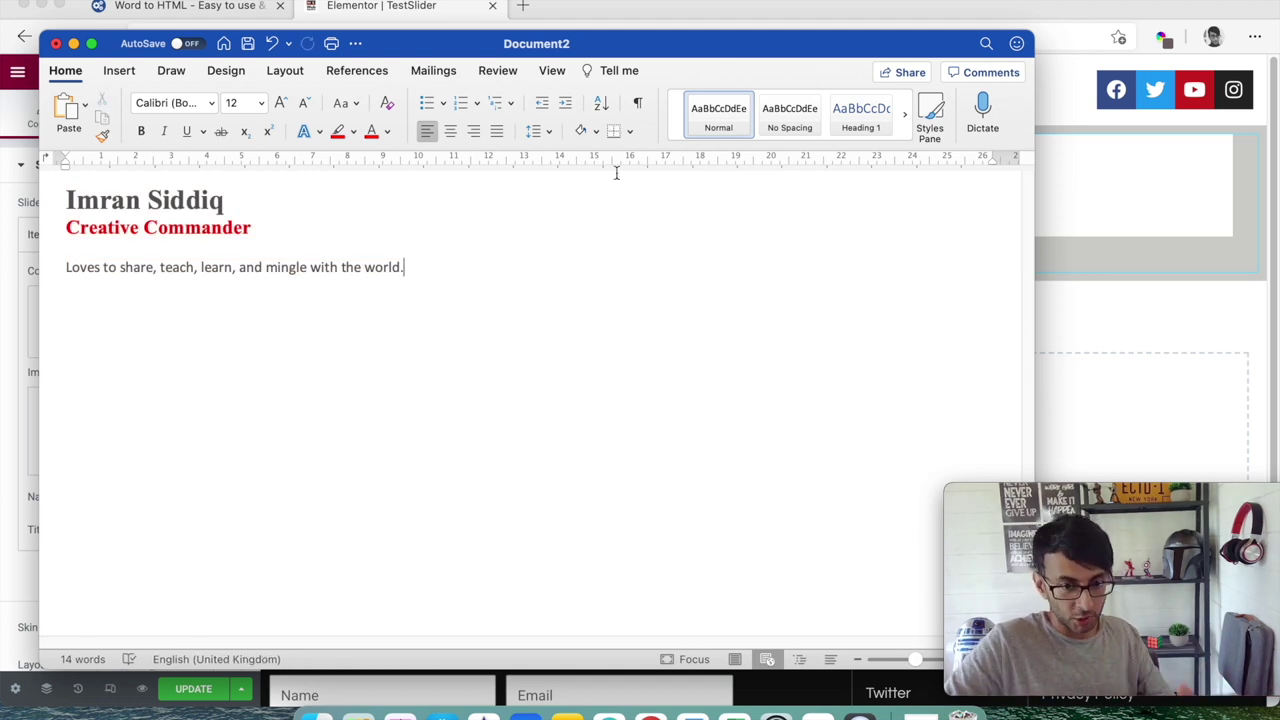
- Switch to the WordtoHTML page in the browser and paste the copied text into its Visual Editor
click(552, 7)
click(233, 6)
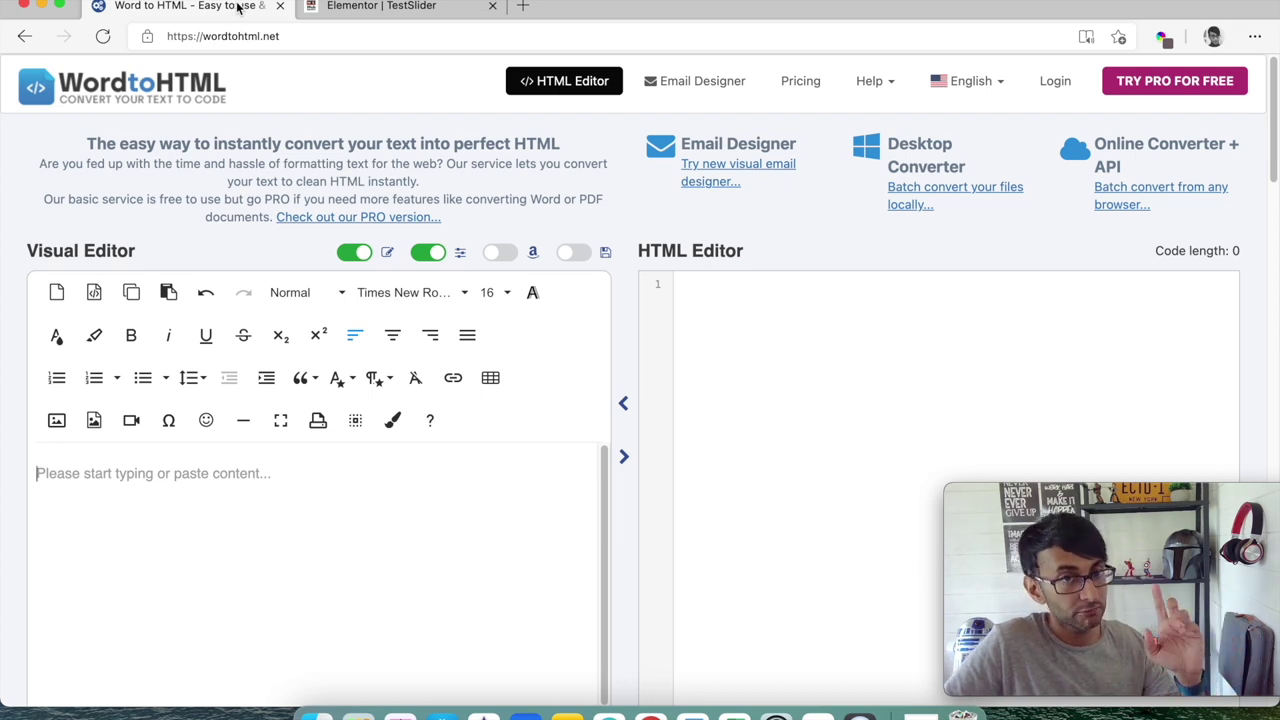
click(247, 483)
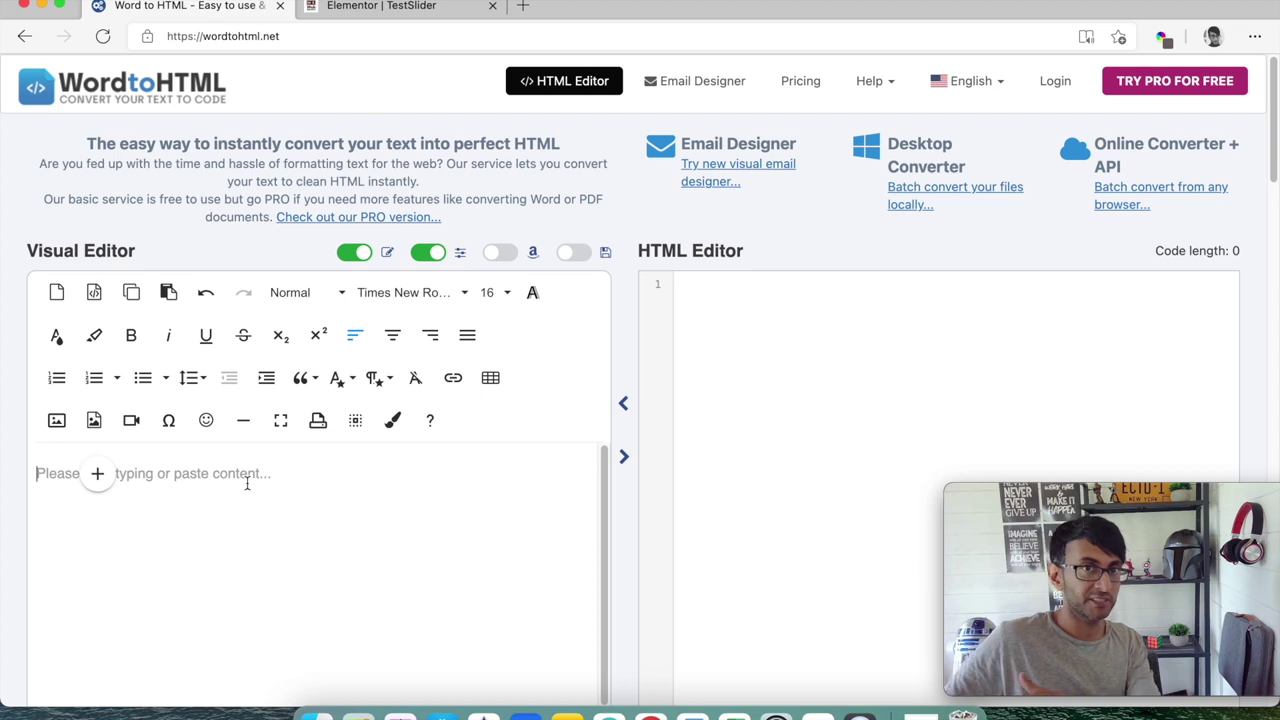
key(super+v)
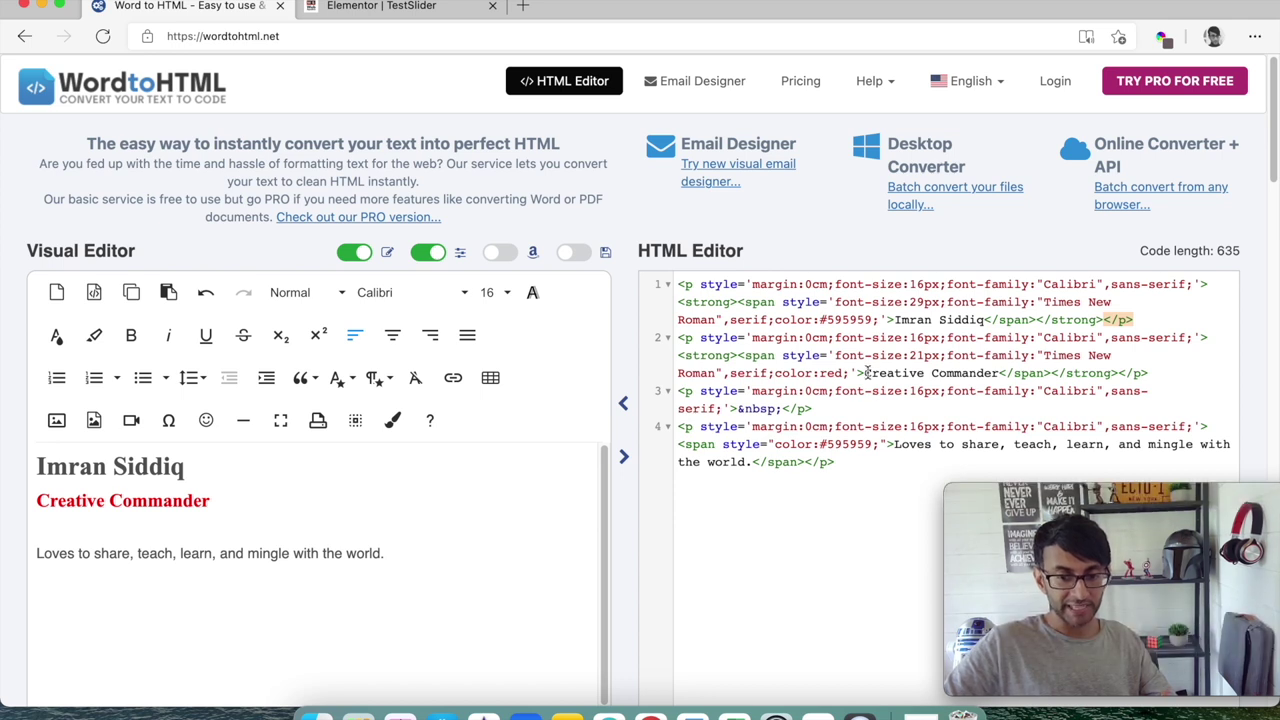
- Copy all of the generated HTML code and paste it into Item #1's Content in the Elementor editor
click(857, 486)
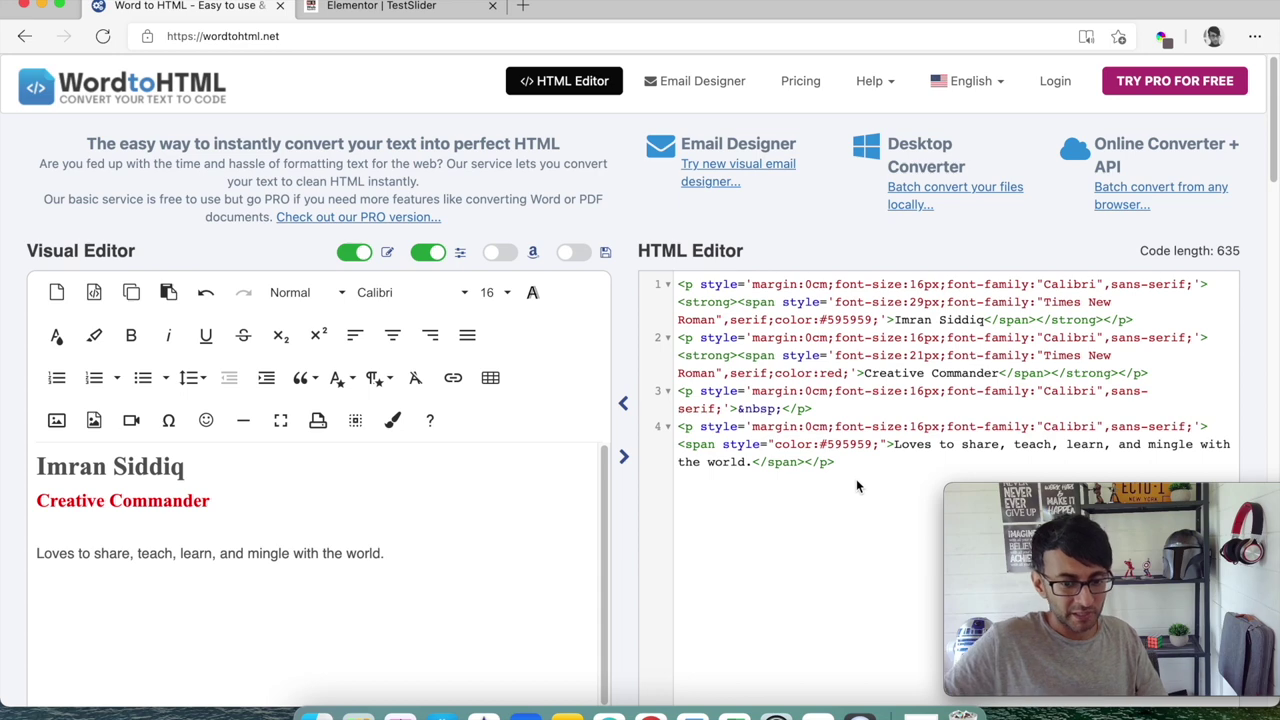
key(super+a)
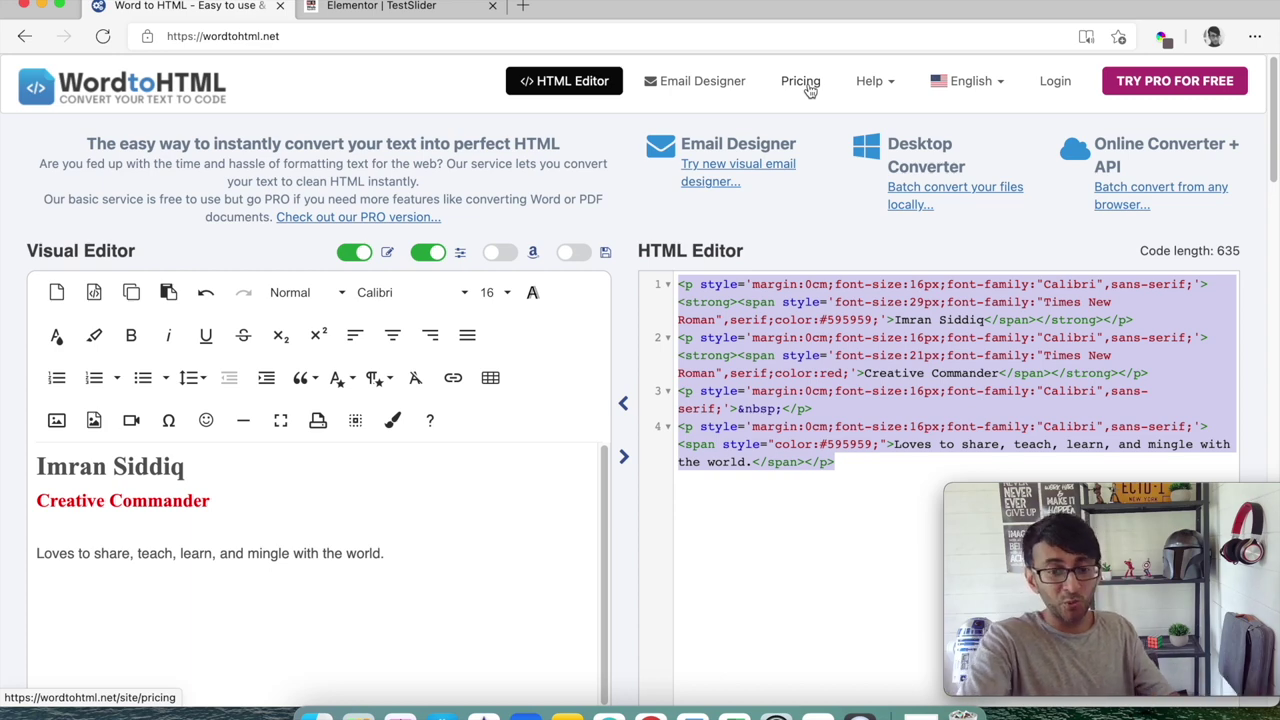
click(370, 8)
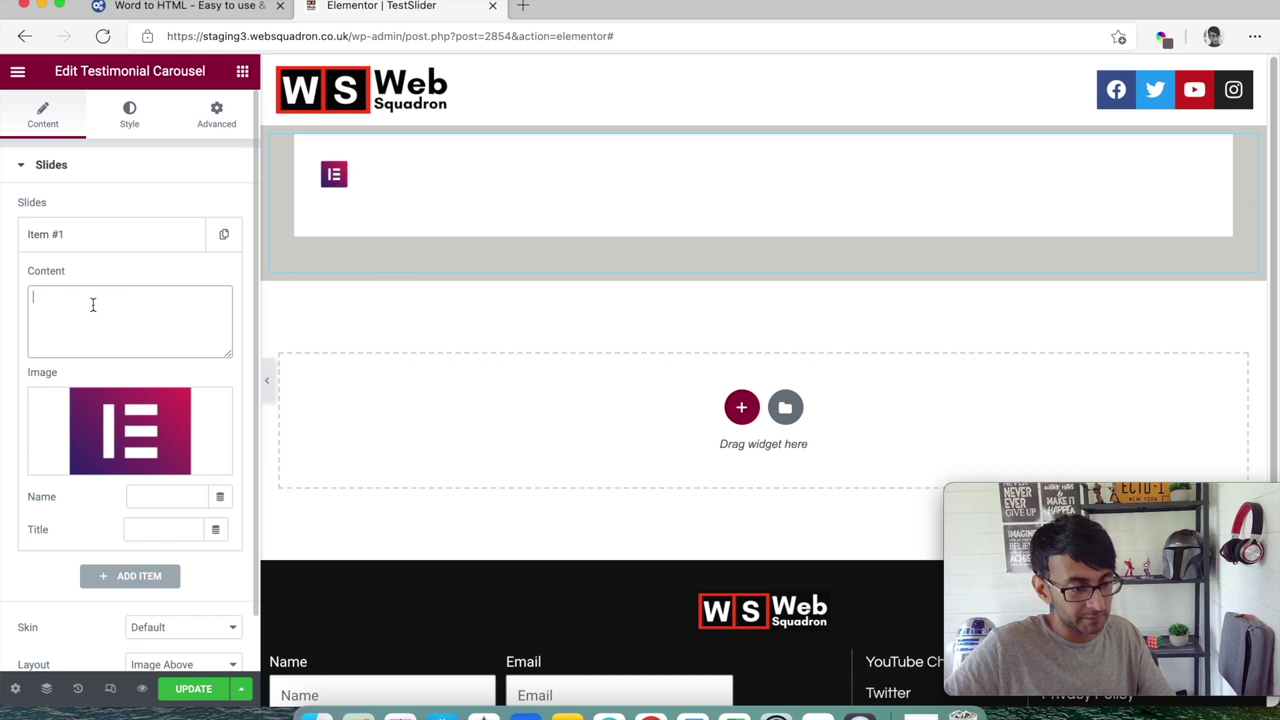
key(super+v)
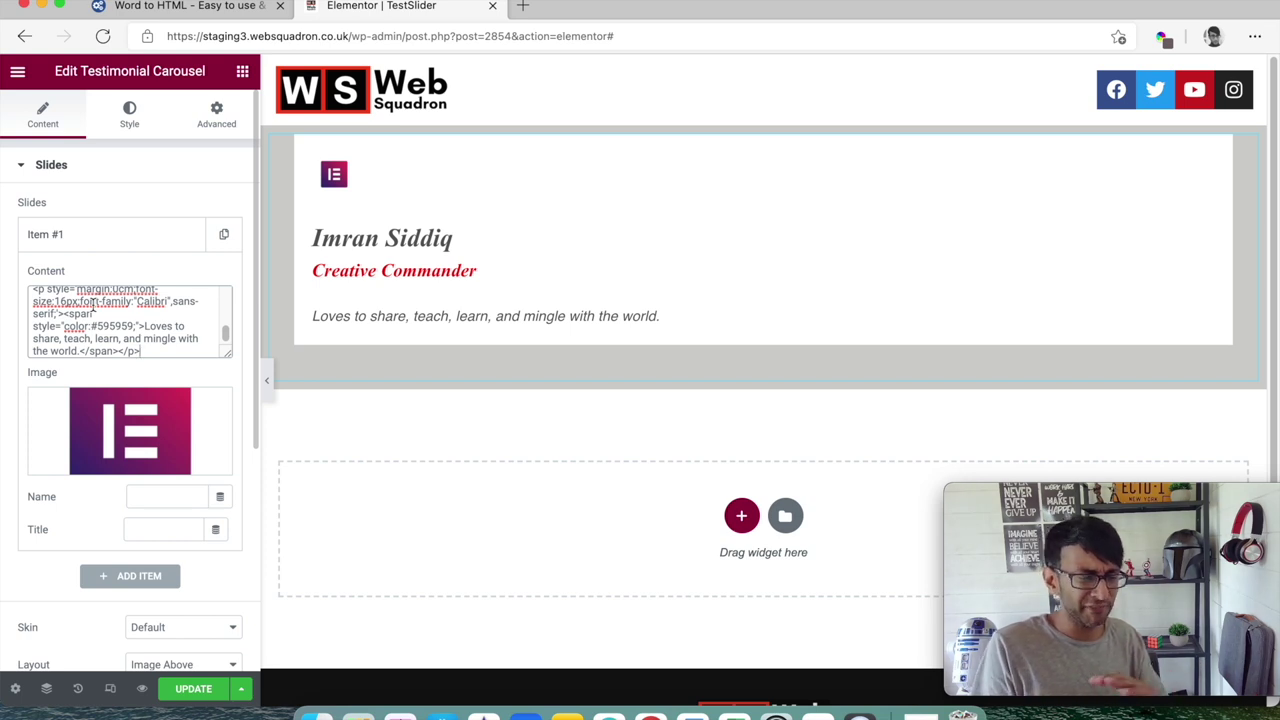
- Set the font style of the carousel's content typography to Normal
click(133, 112)
scroll(170, 460, down, 2)
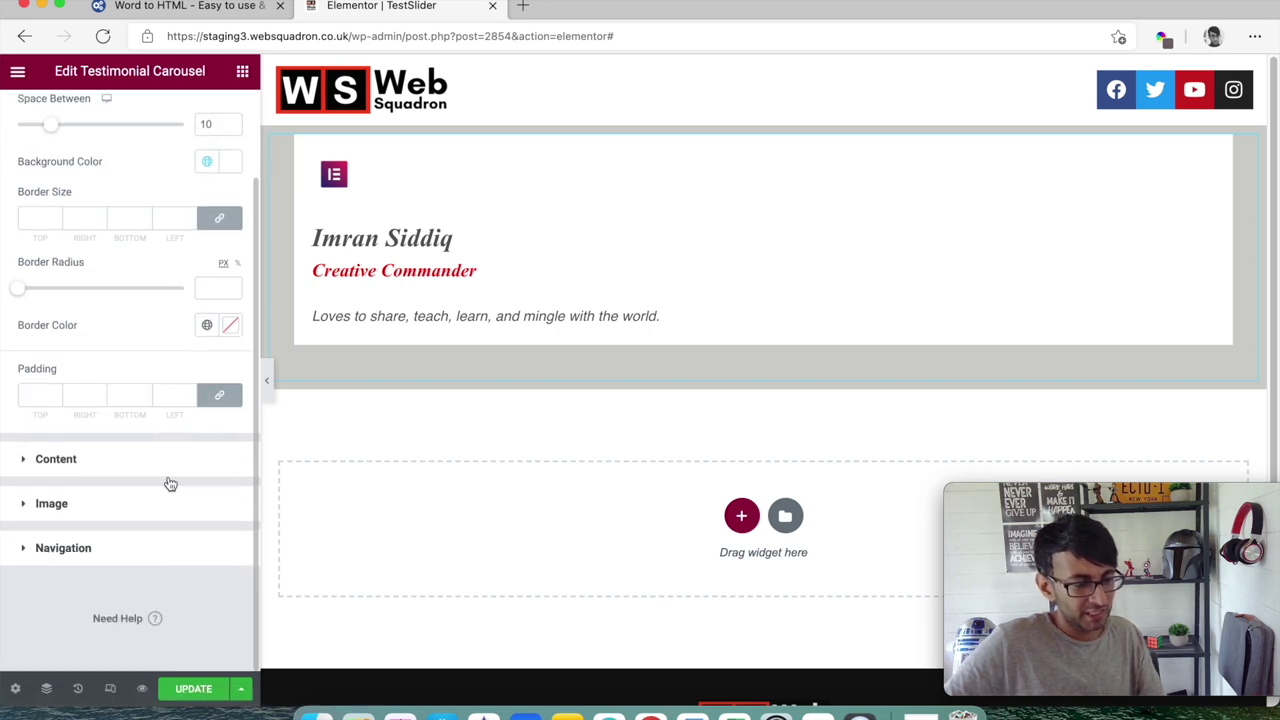
click(141, 462)
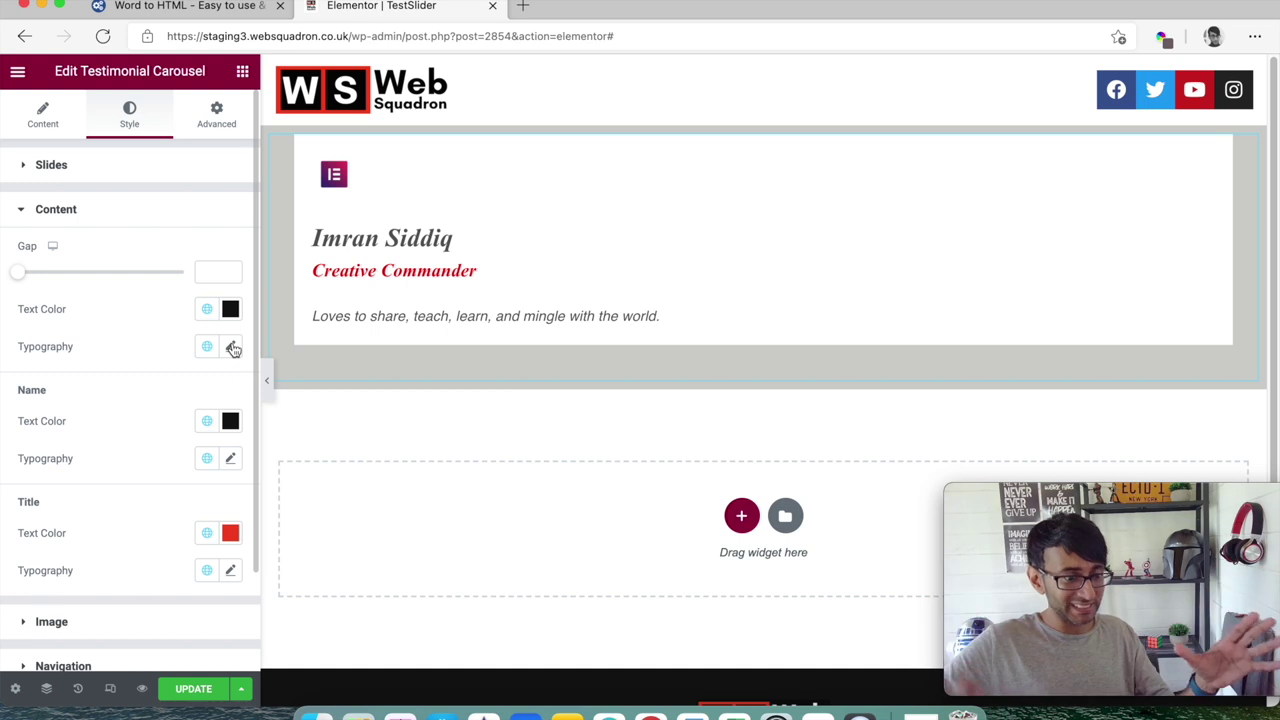
scroll(214, 422, down, 1)
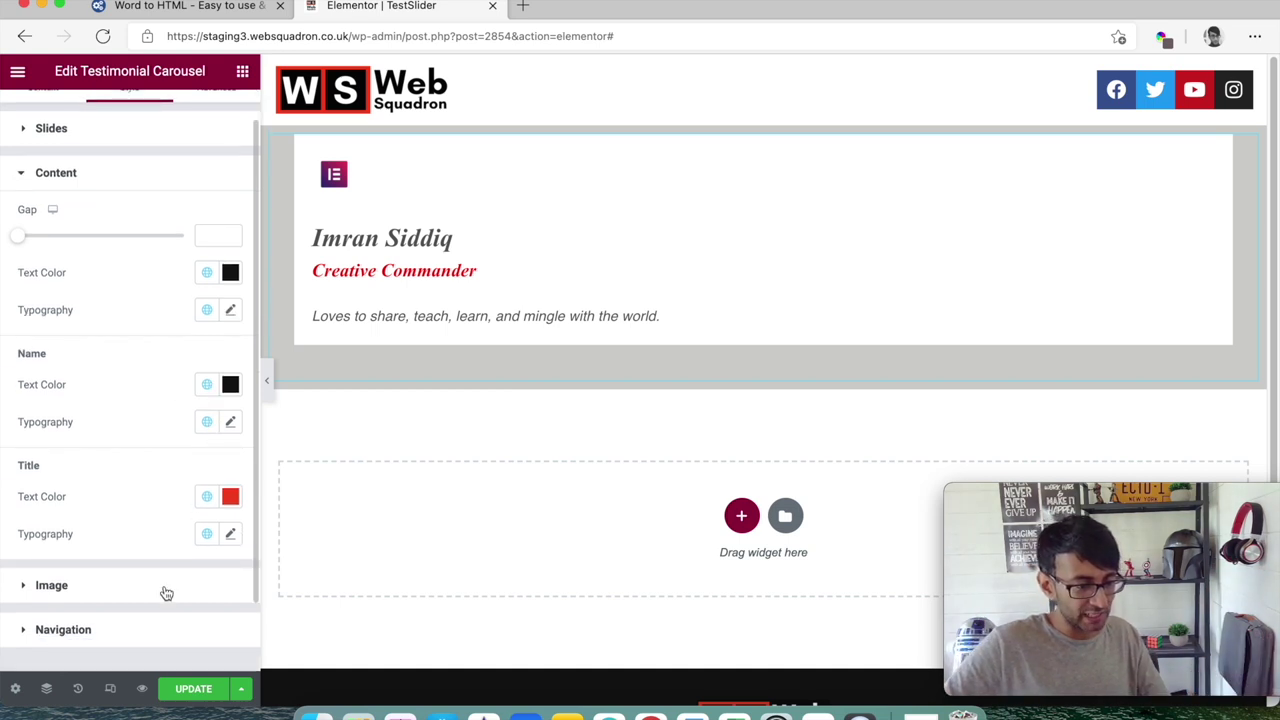
scroll(150, 530, up, 1)
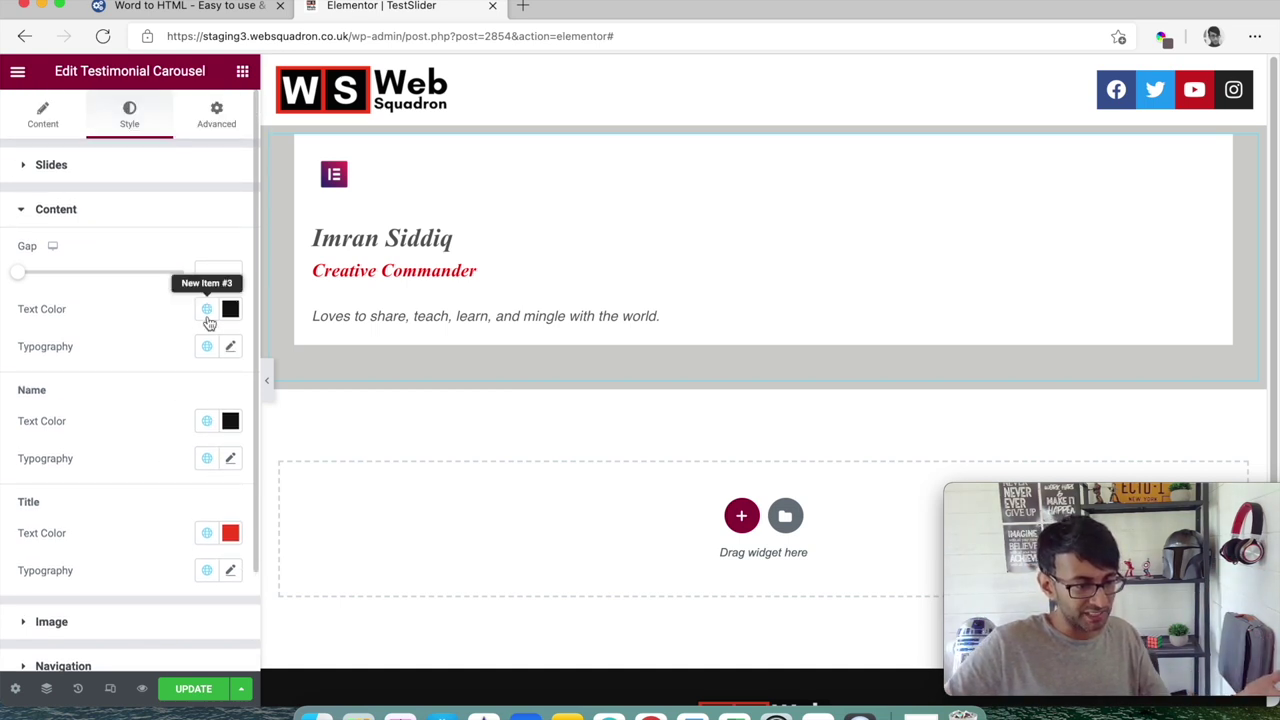
click(230, 347)
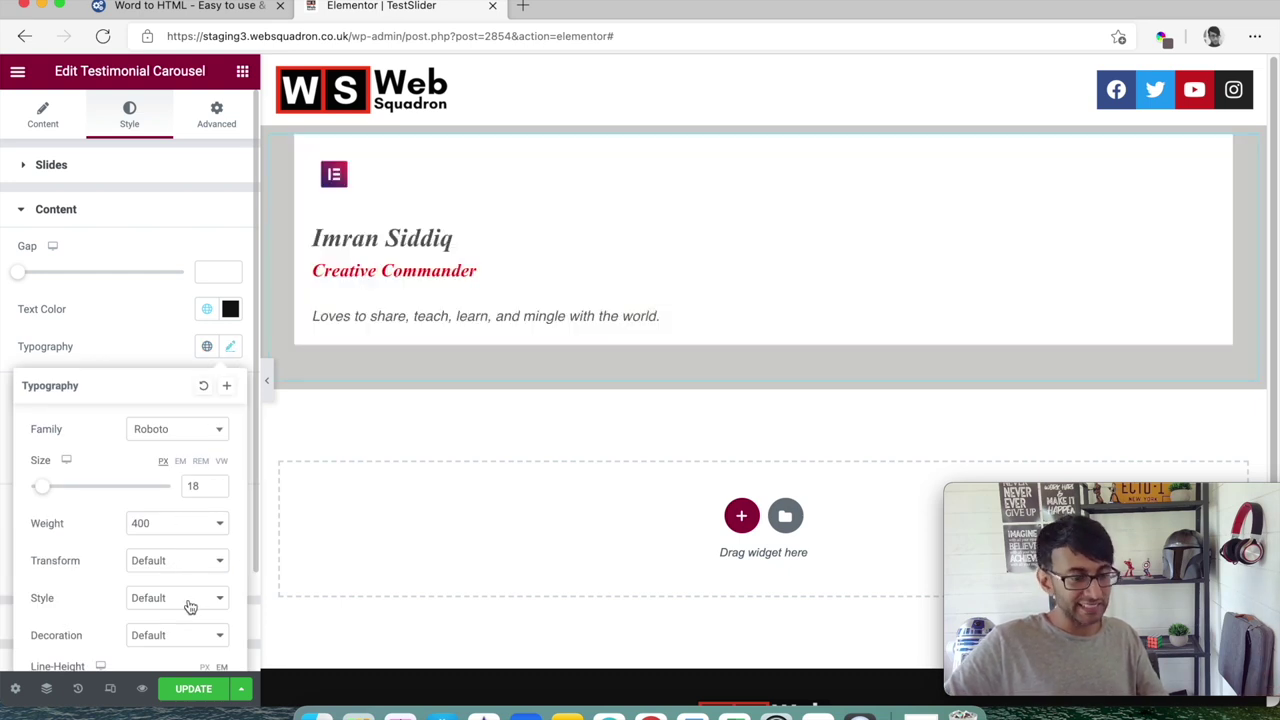
click(190, 600)
click(185, 630)
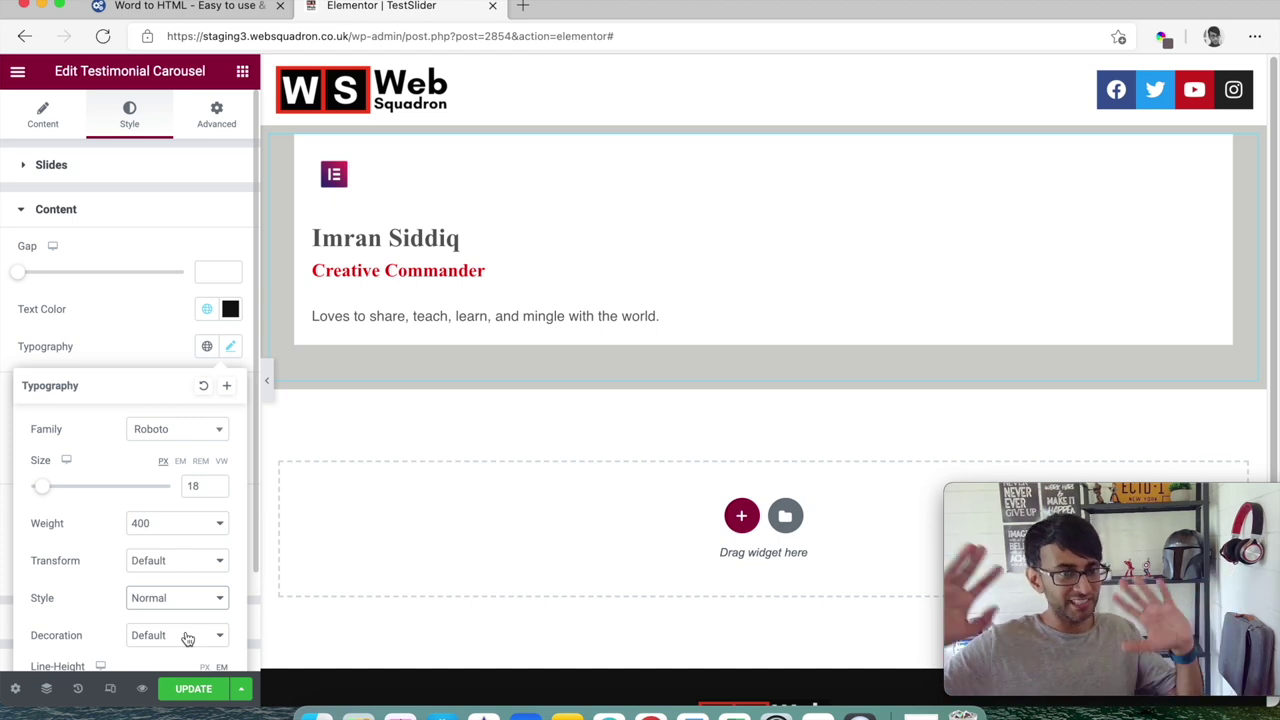
- Bring up the Word document beside the carousel slide and compare the formatting of the two texts
click(43, 115)
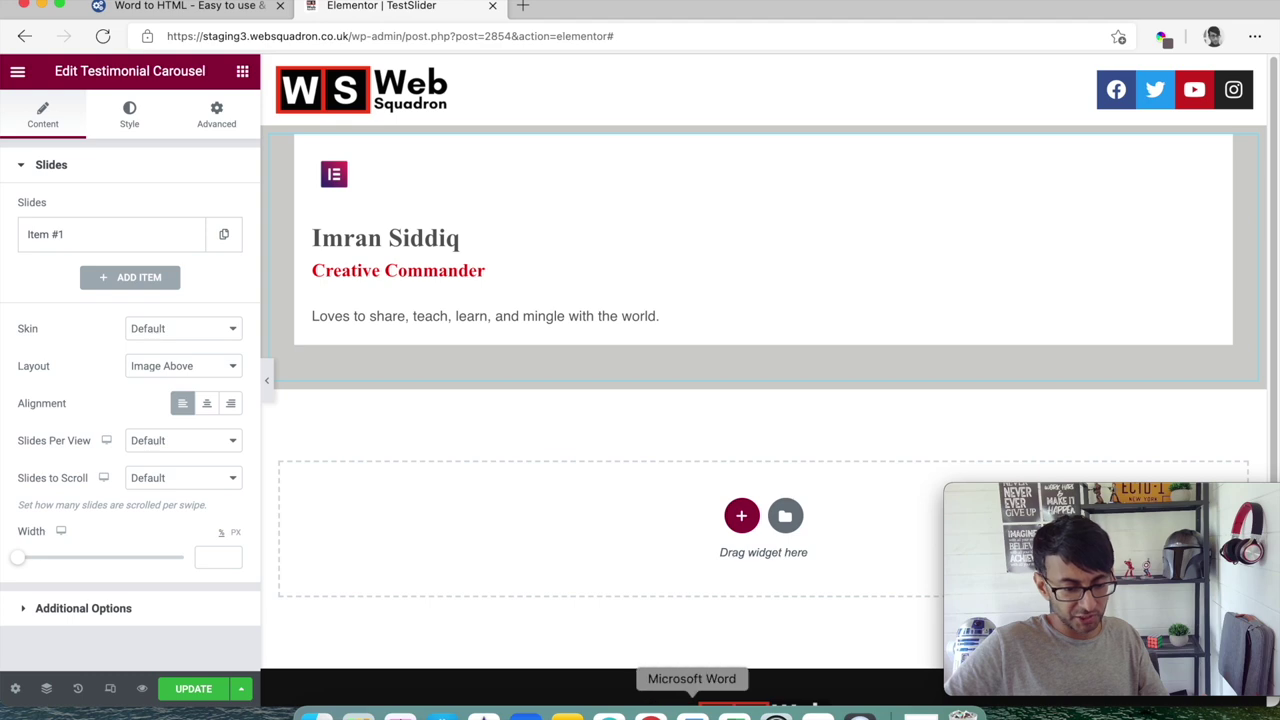
click(692, 714)
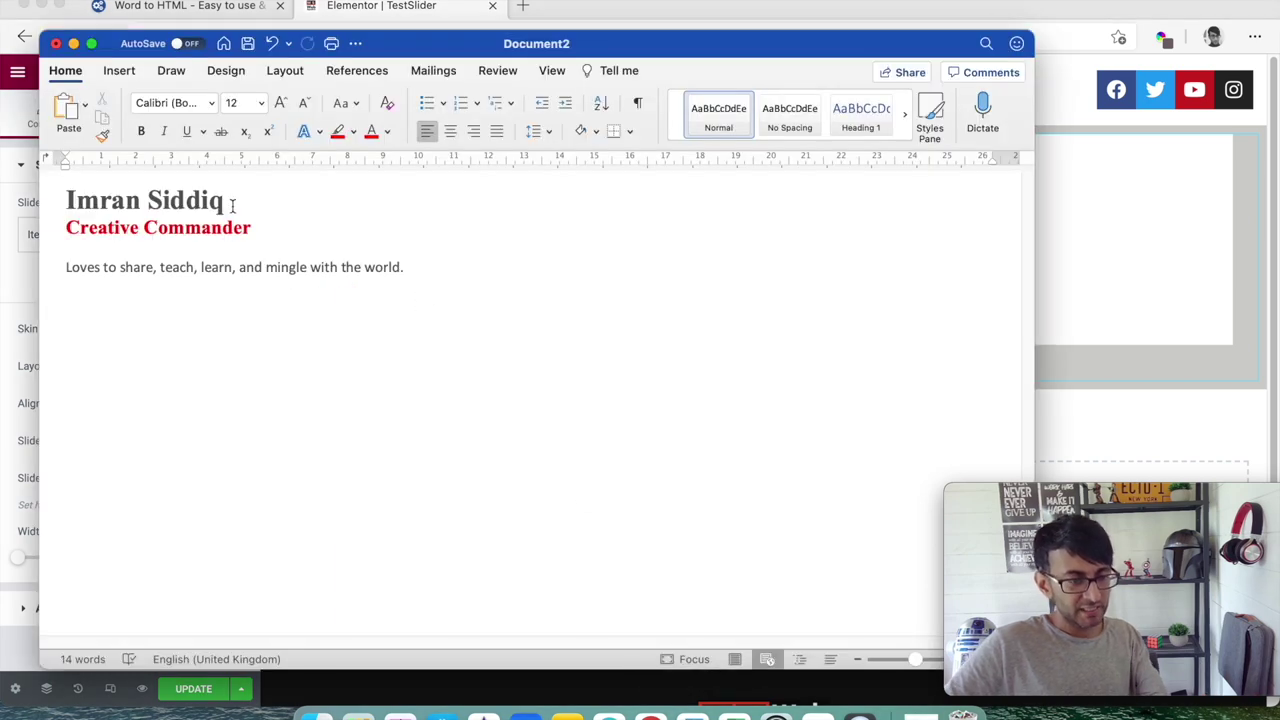
drag(484, 55, 1116, 118)
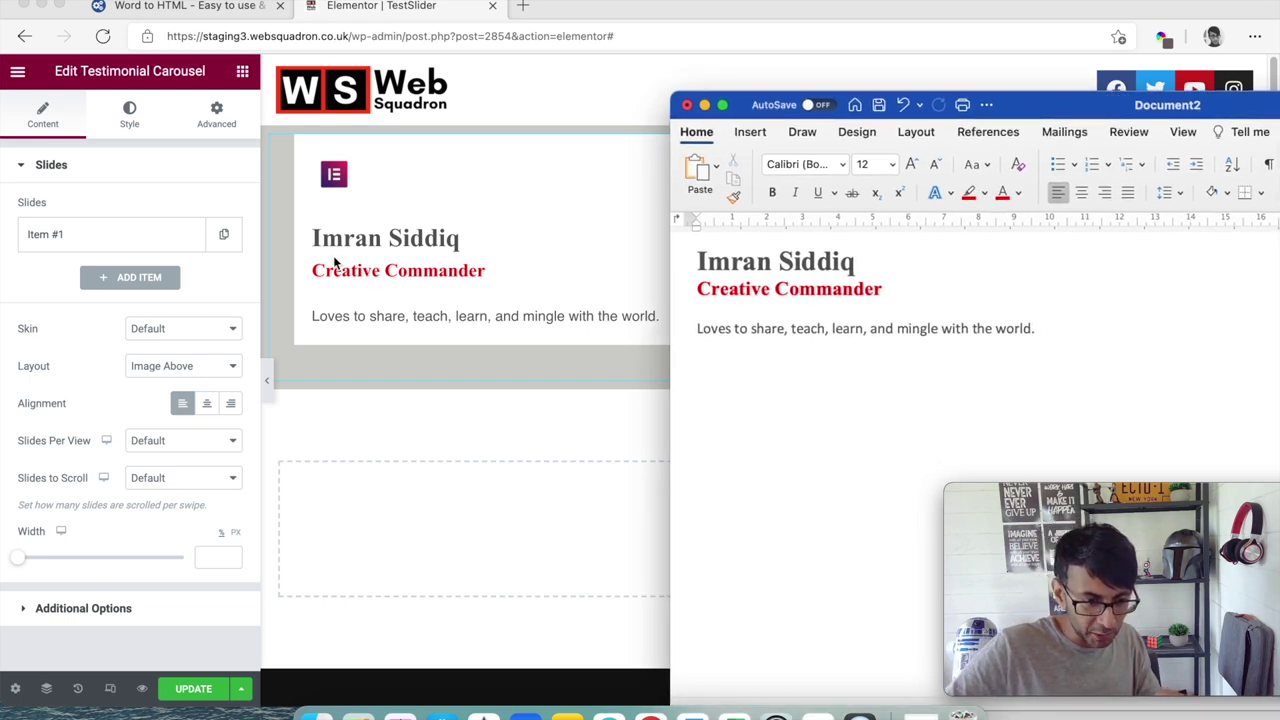
drag(986, 114, 785, 118)
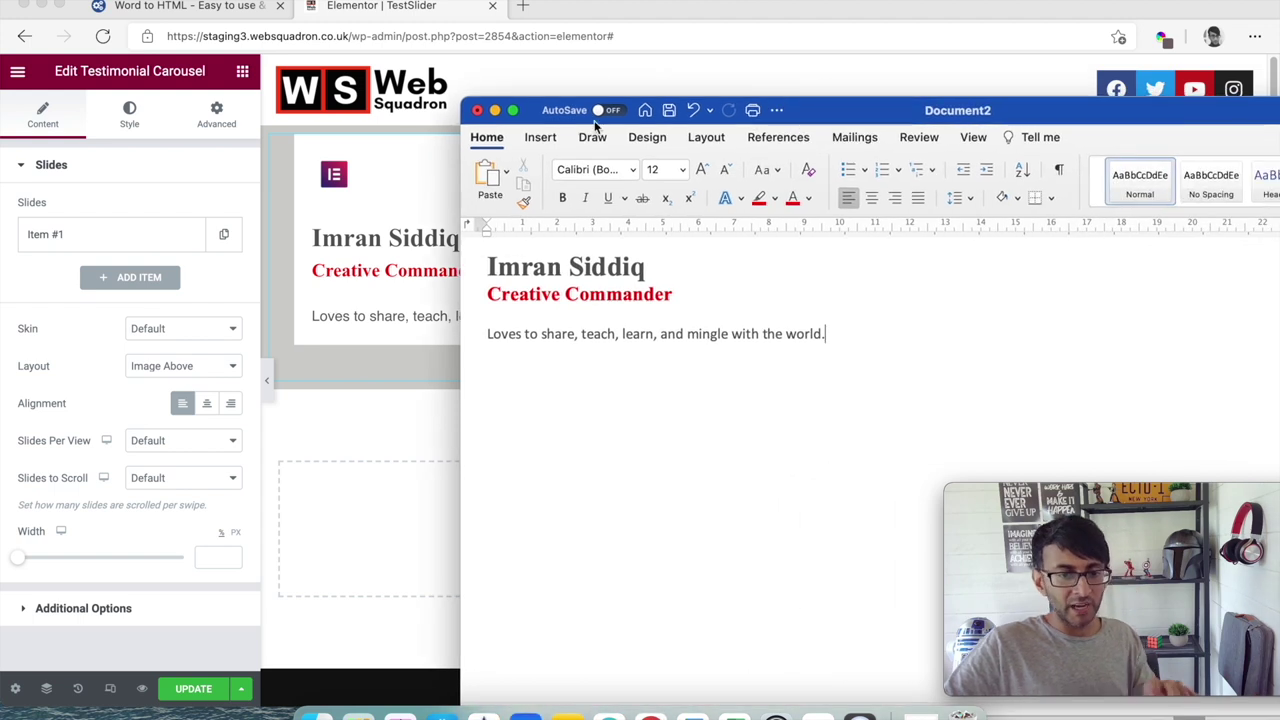
click(540, 78)
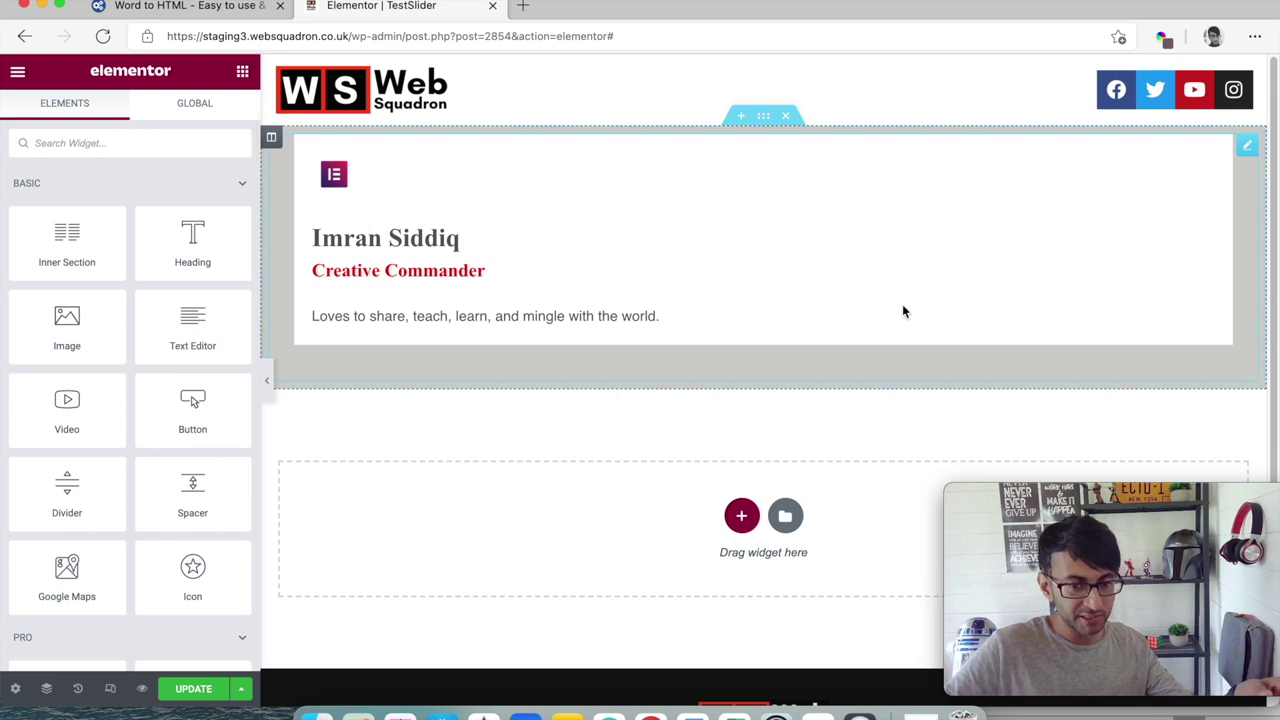
- Reopen the testimonial carousel's Item #1 and review its HTML content, image and layout settings
click(1247, 146)
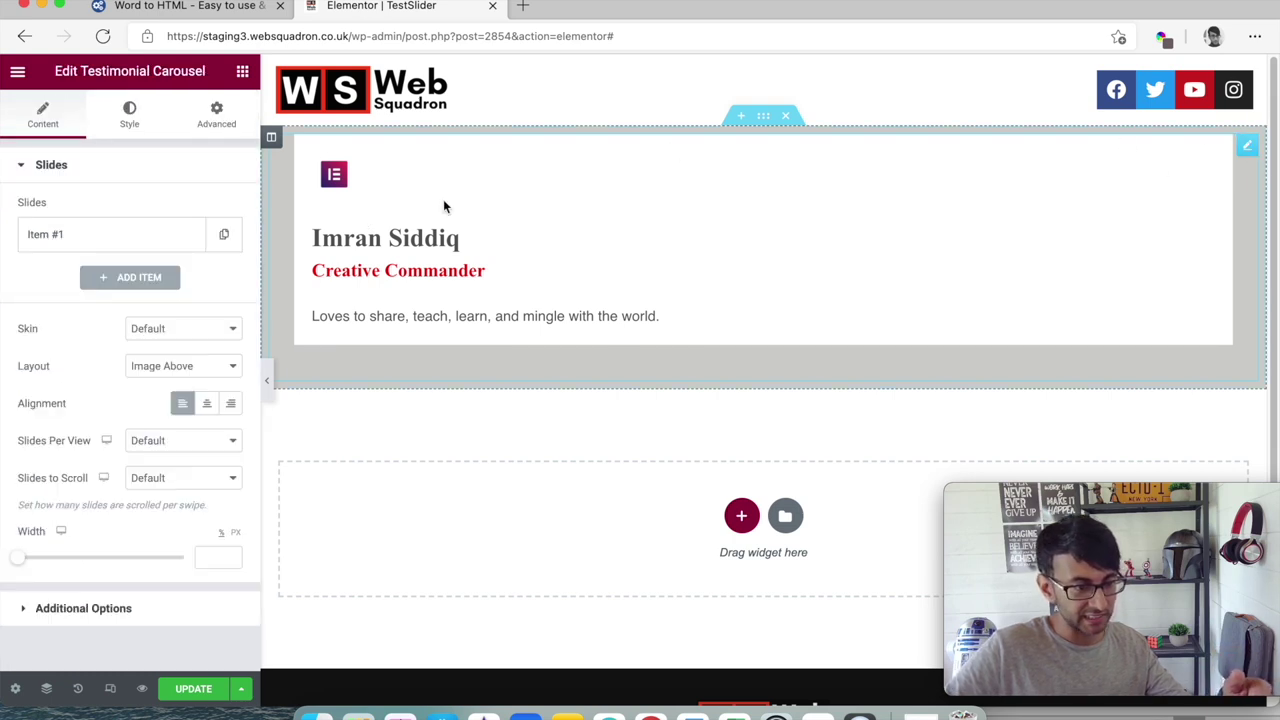
click(128, 247)
scroll(111, 502, down, 5)
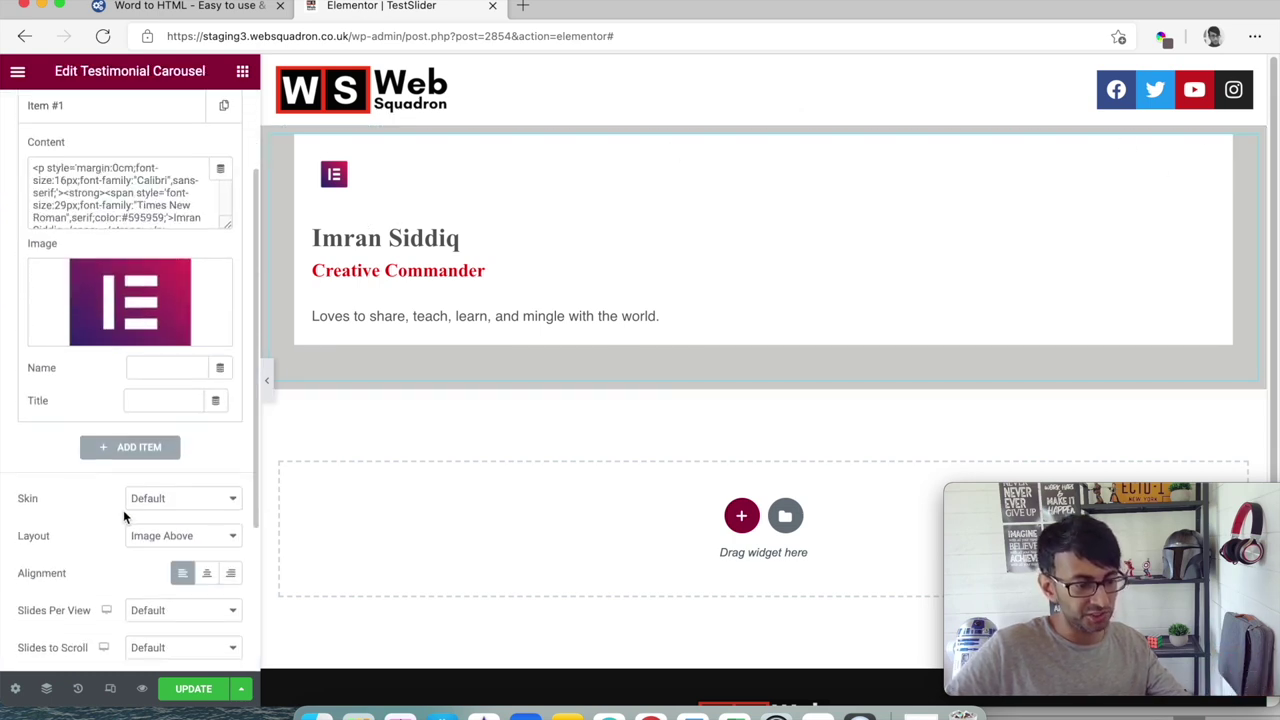
scroll(136, 400, up, 5)
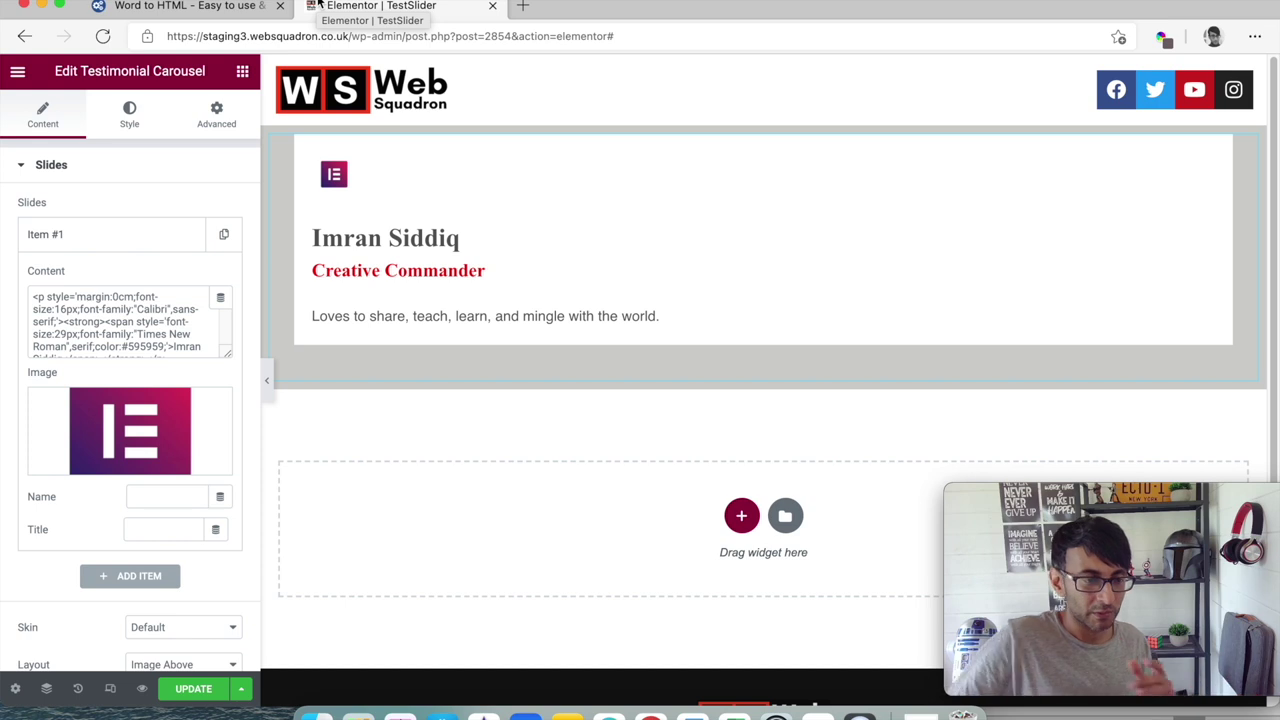
- Save the updated carousel page and go to the site's WordPress dashboard at /wp-admin/
click(211, 697)
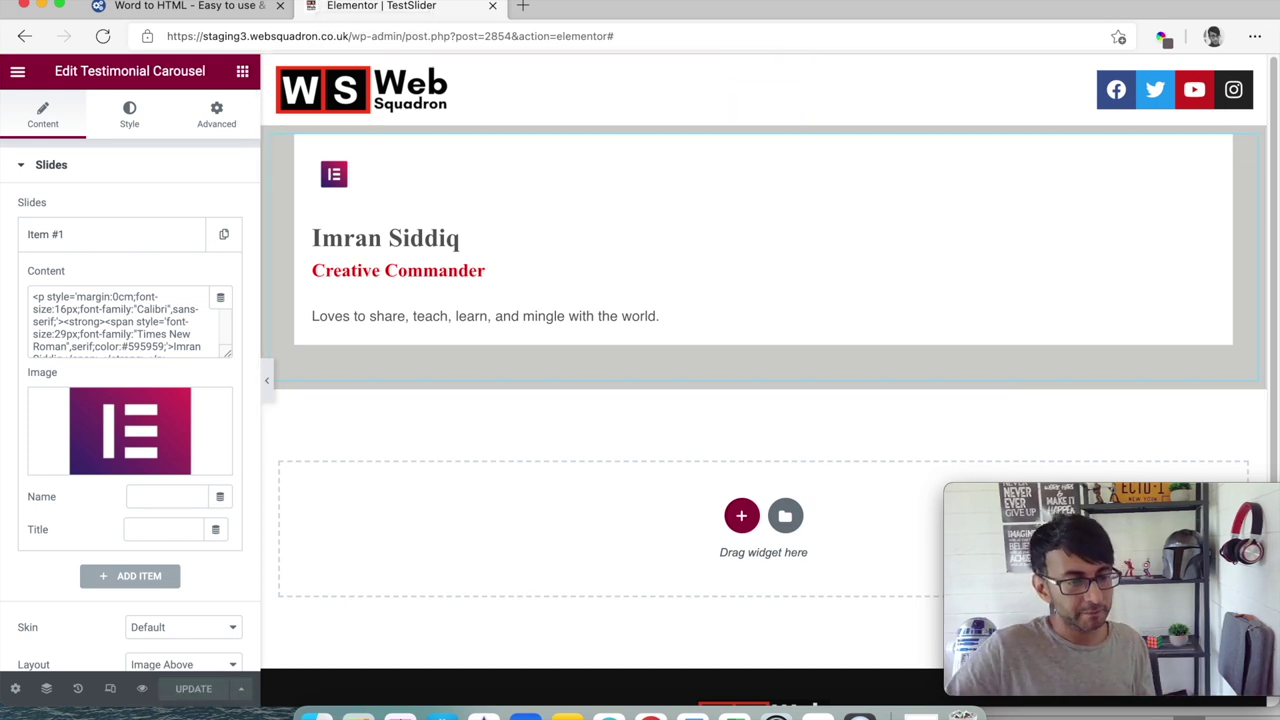
click(397, 37)
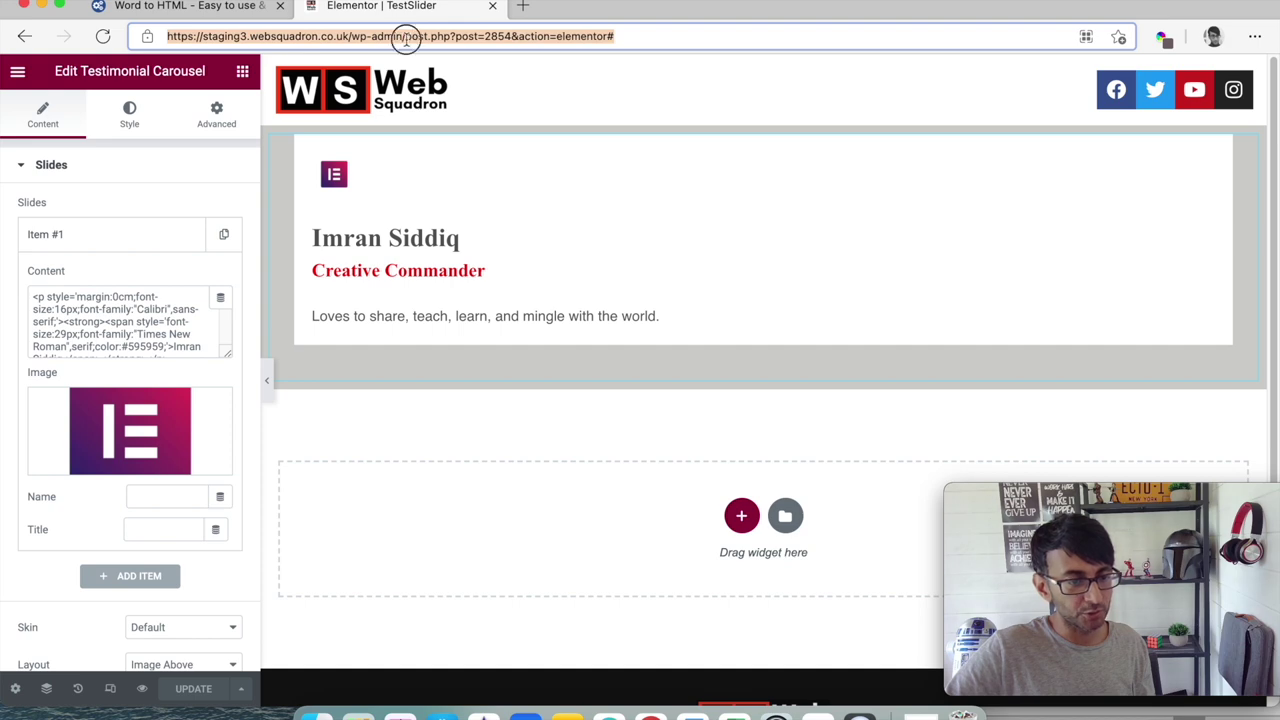
click(537, 45)
drag(412, 37, 683, 45)
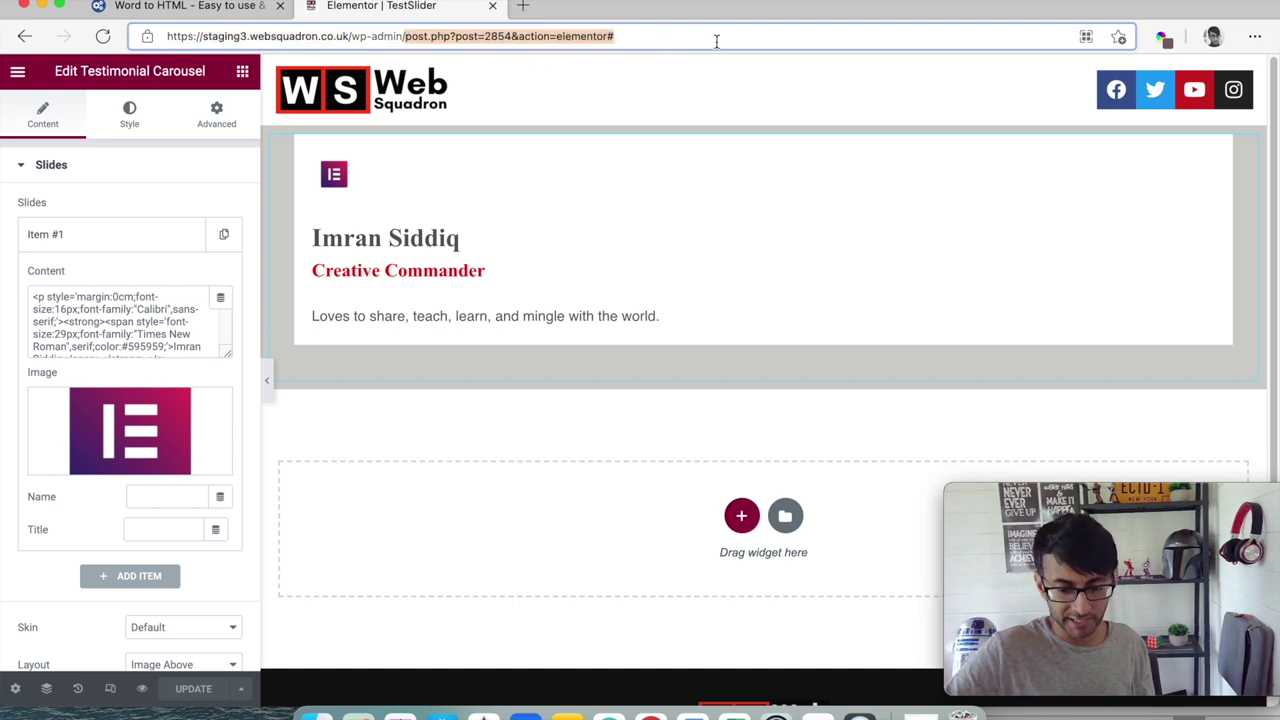
key(BackSpace)
key(Return)
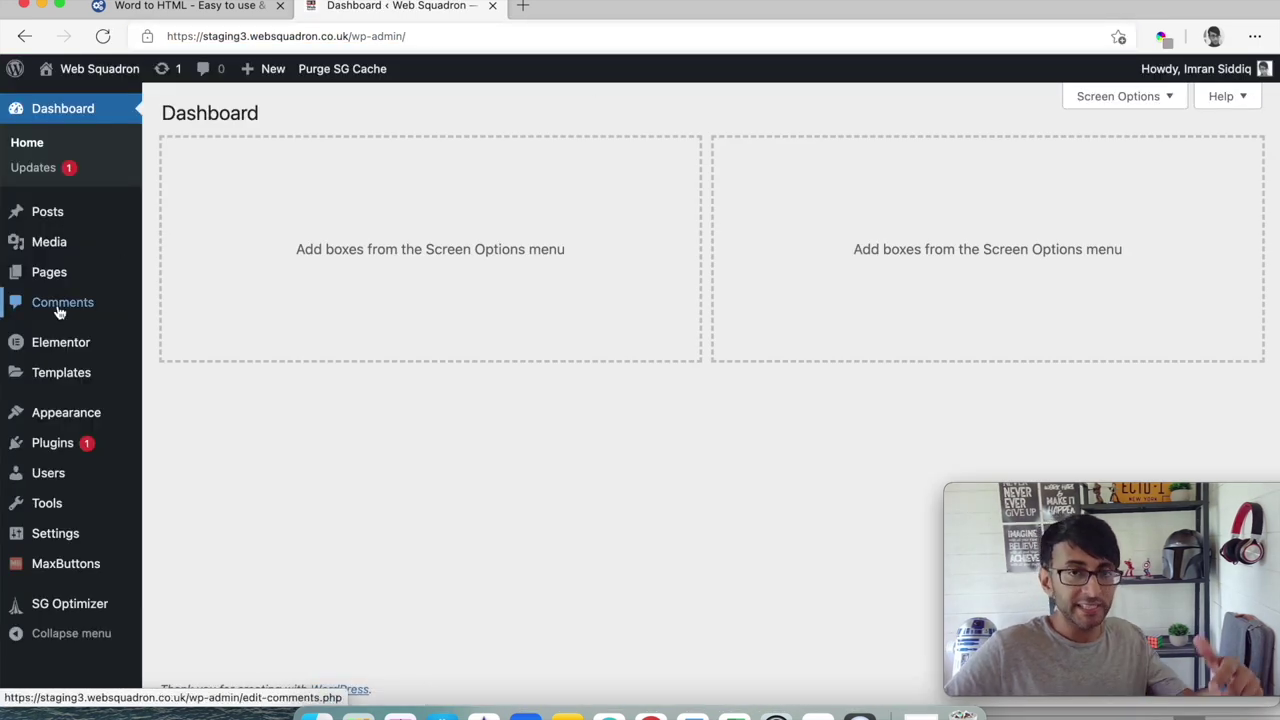
- Search for "maxbutton" among the plugins that can be added to the WordPress site
mouse_move(109, 443)
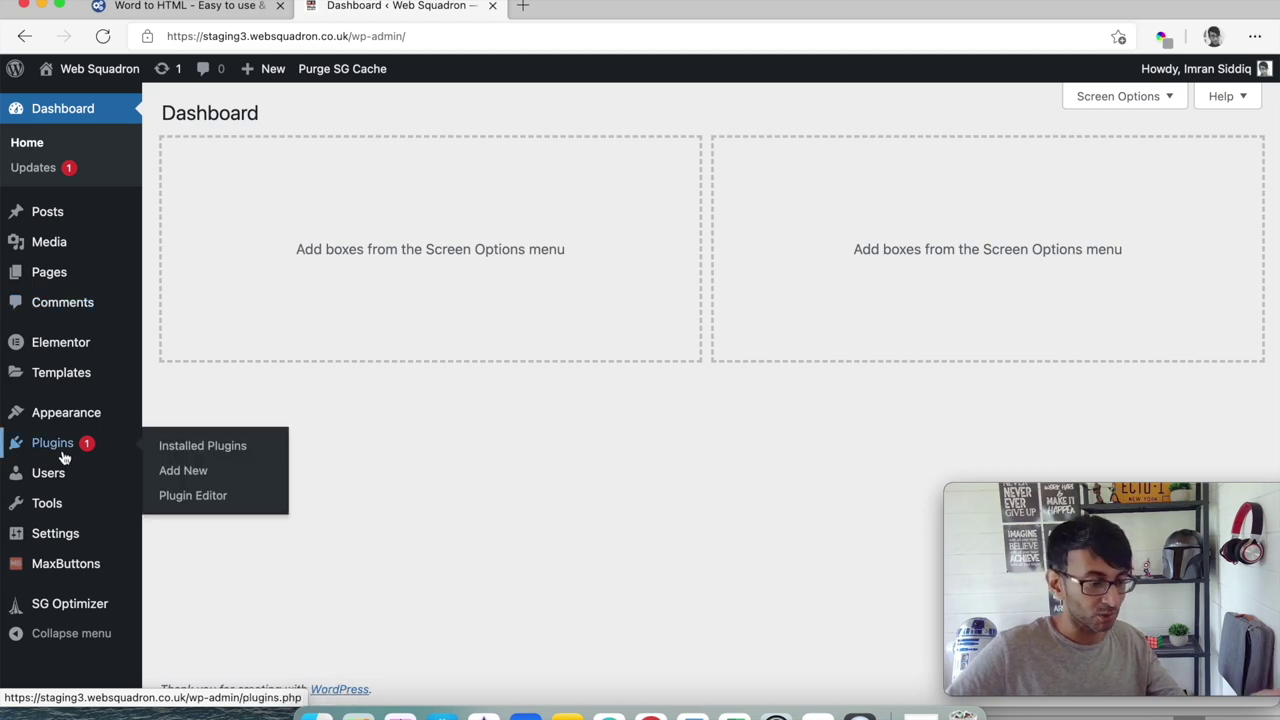
click(181, 472)
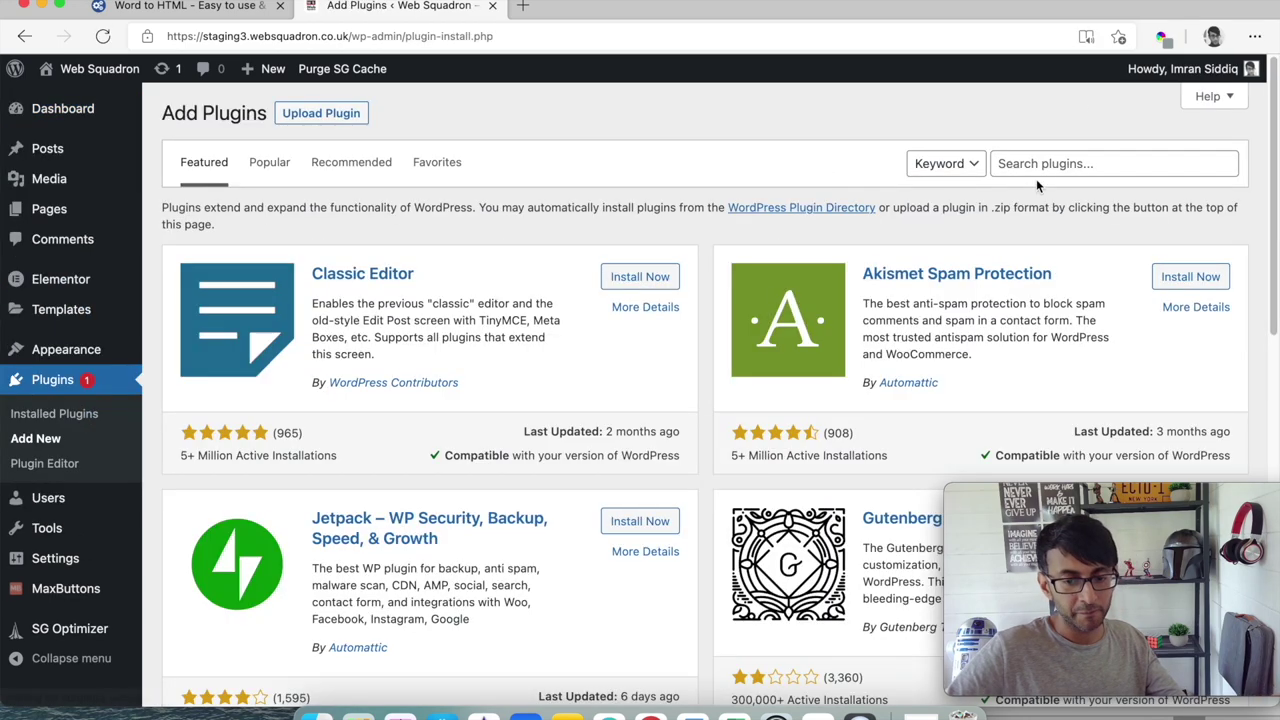
click(1036, 172)
text(maxbutton)
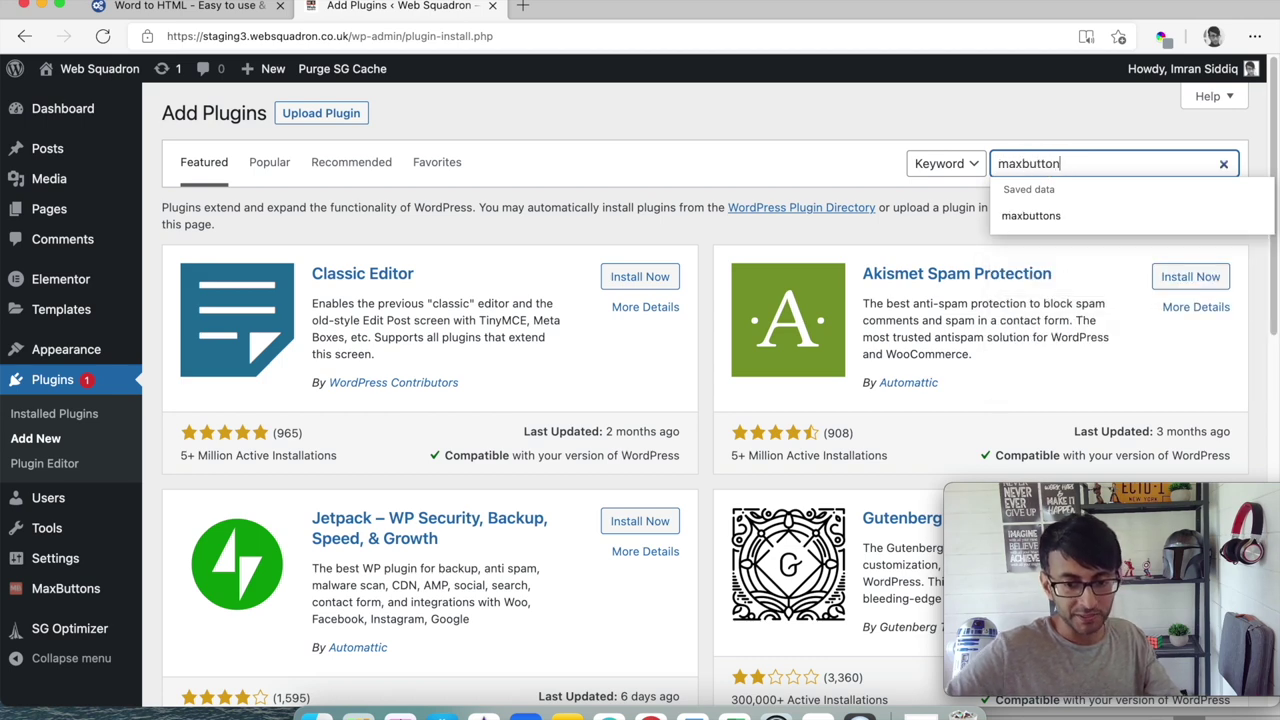
key(Return)
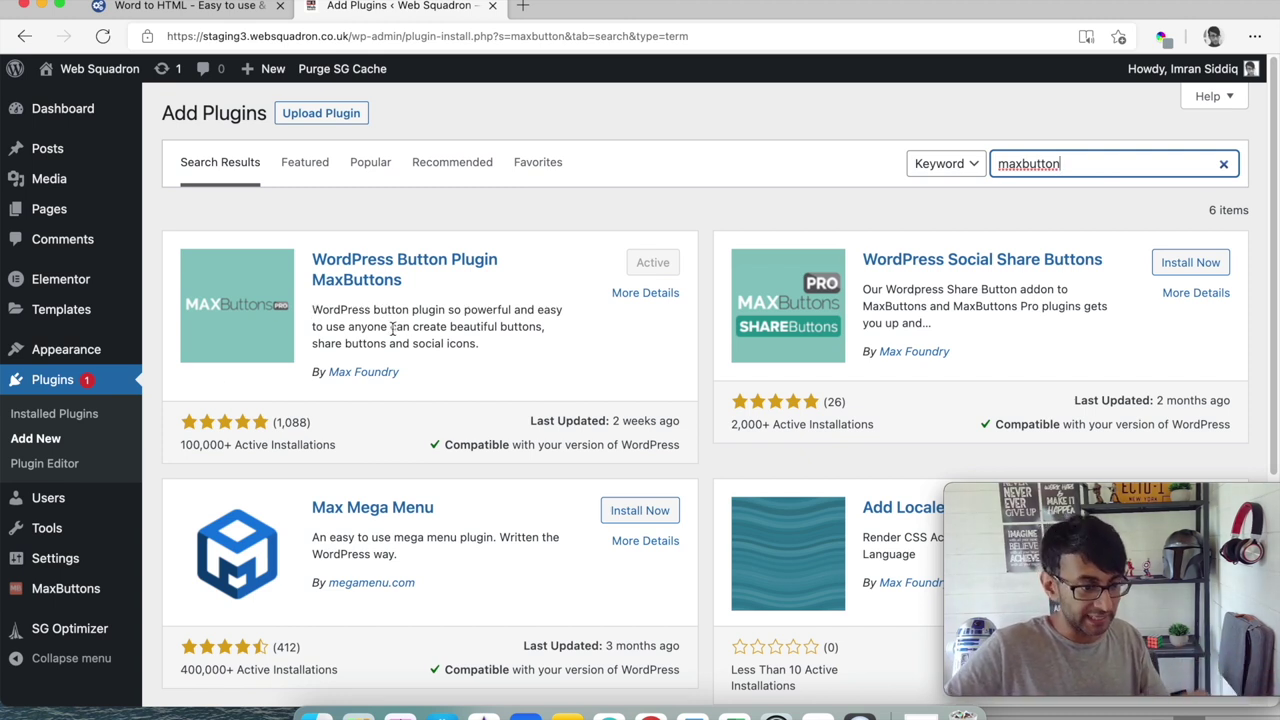
mouse_move(62, 596)
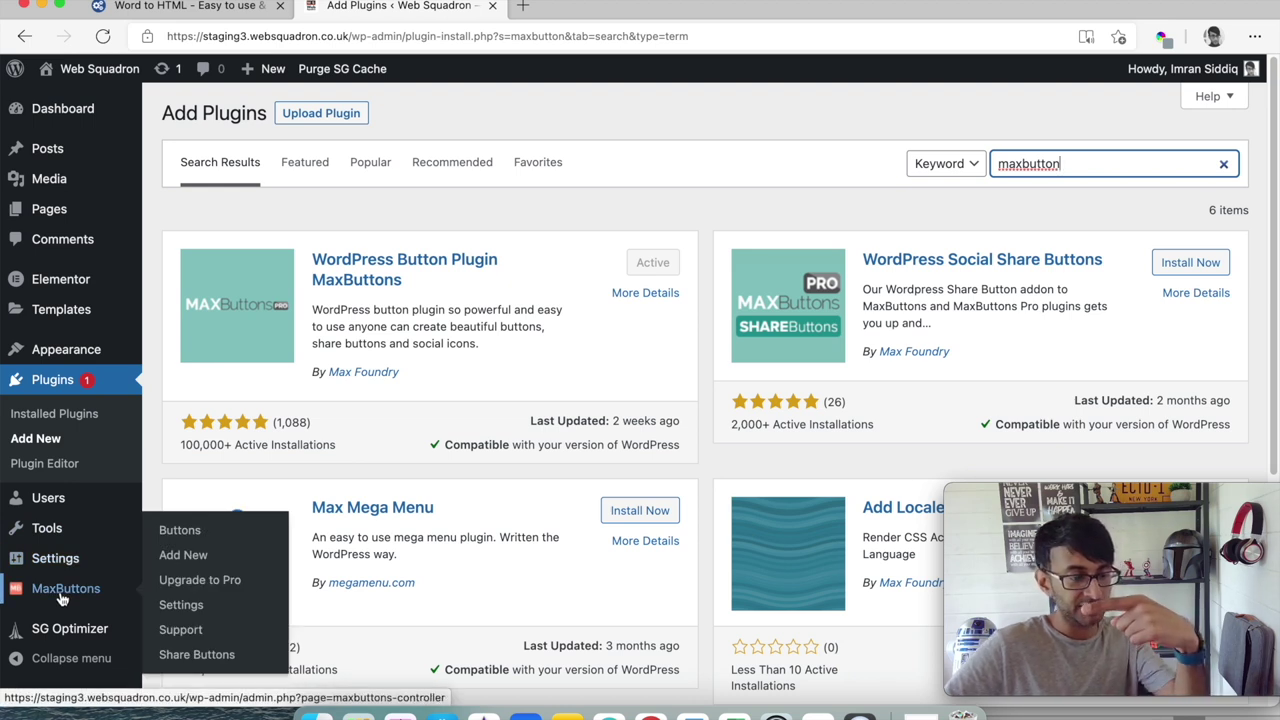
click(181, 560)
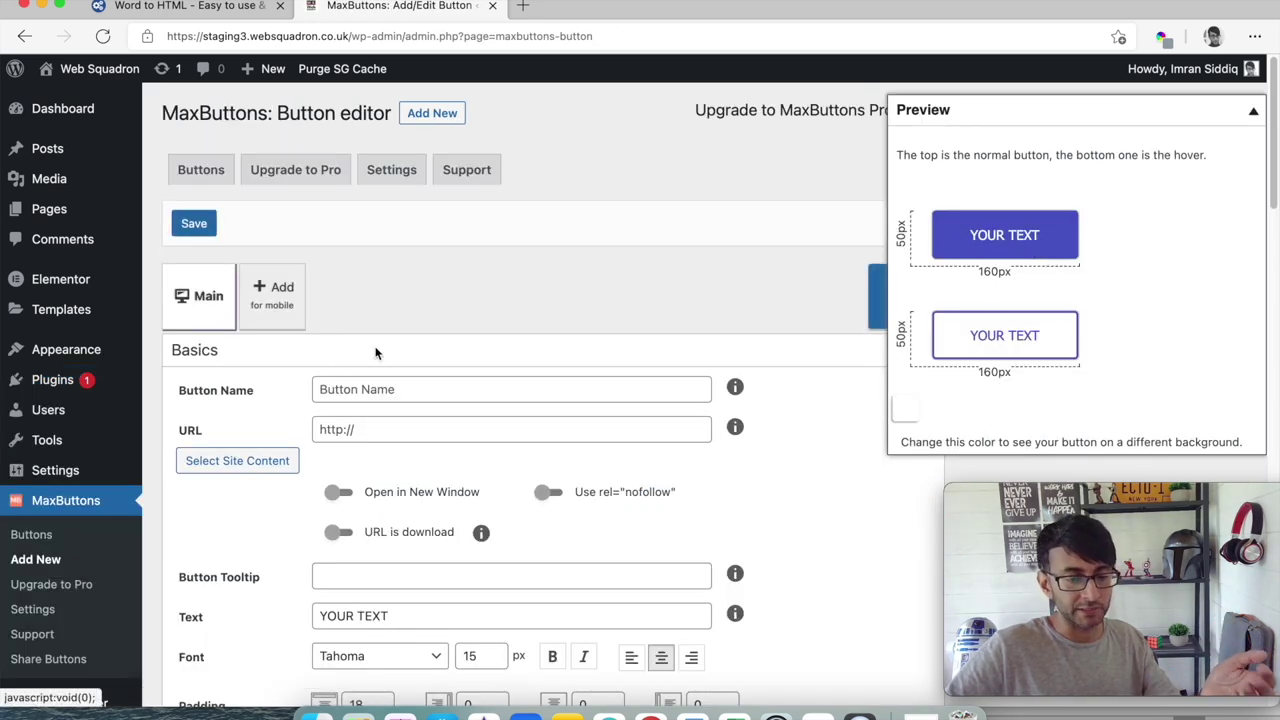
click(424, 391)
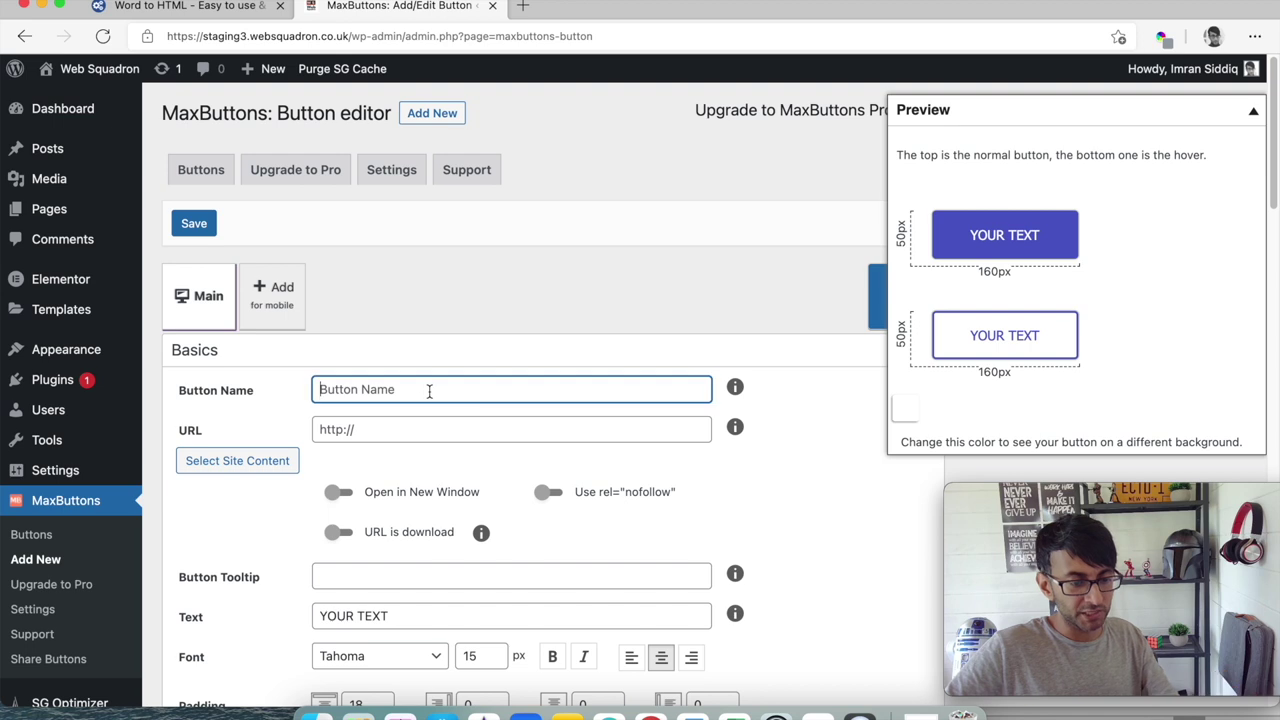
text(Ex 1)
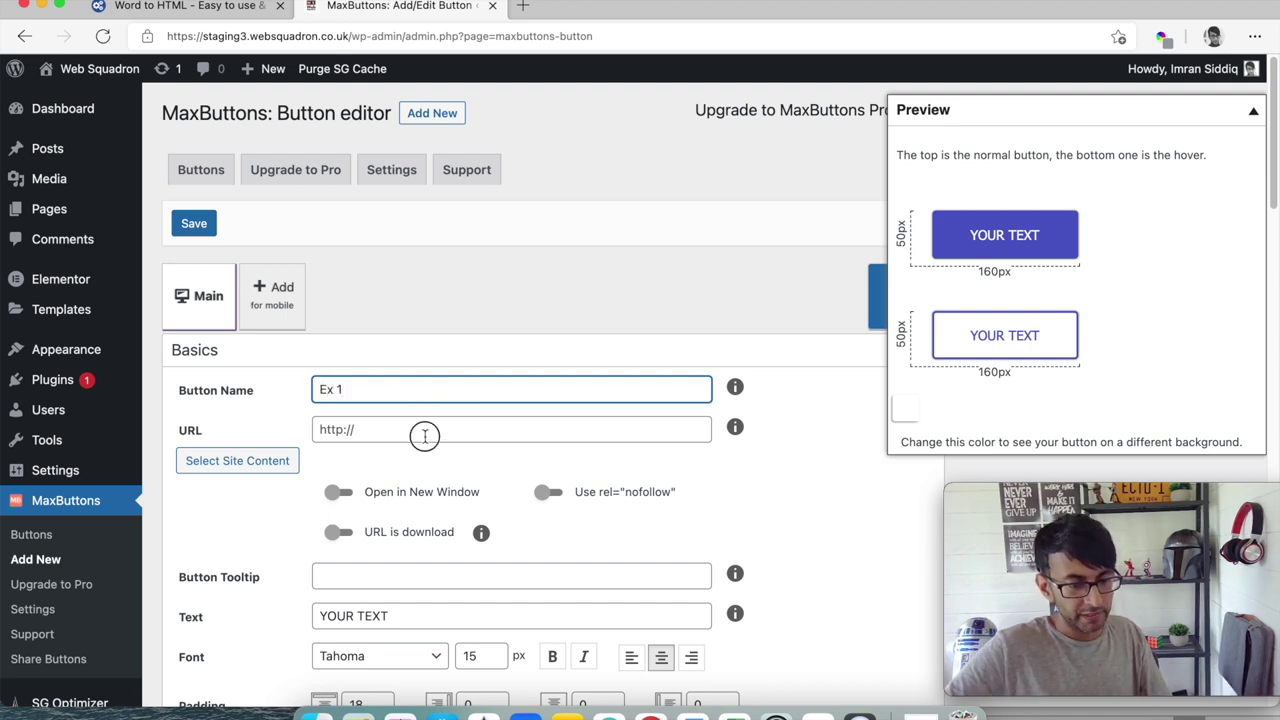
click(424, 435)
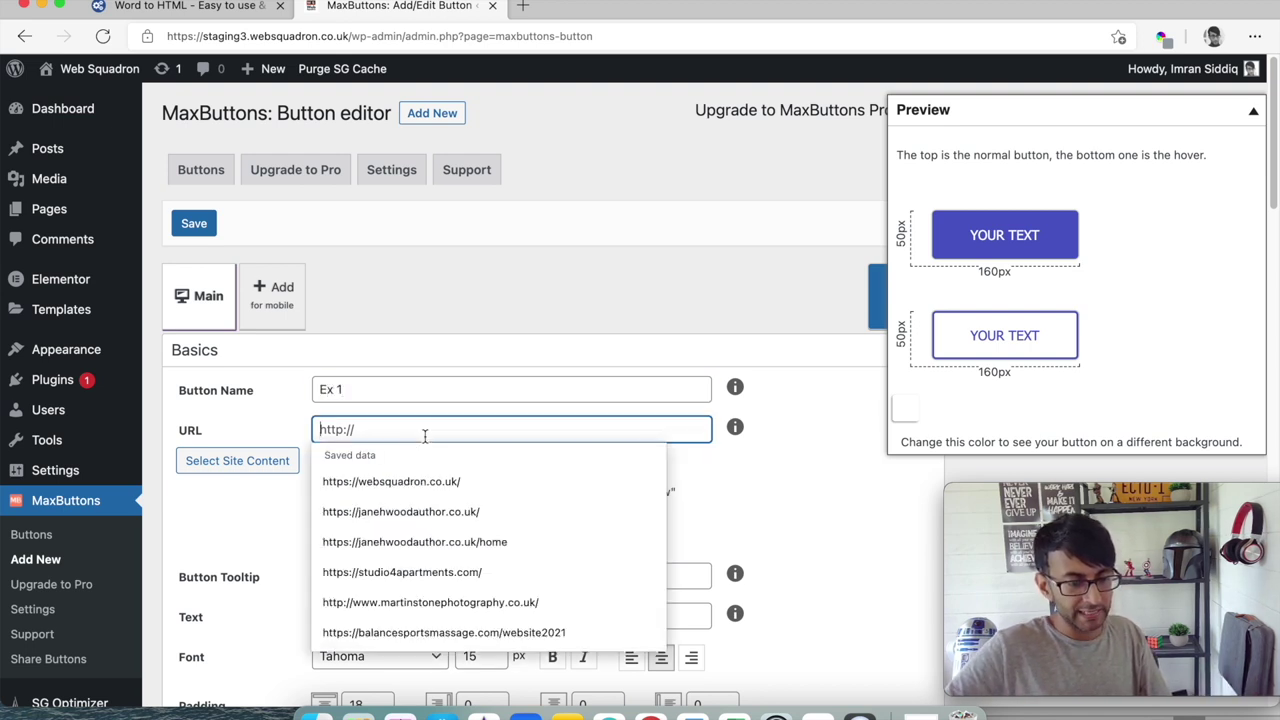
click(429, 480)
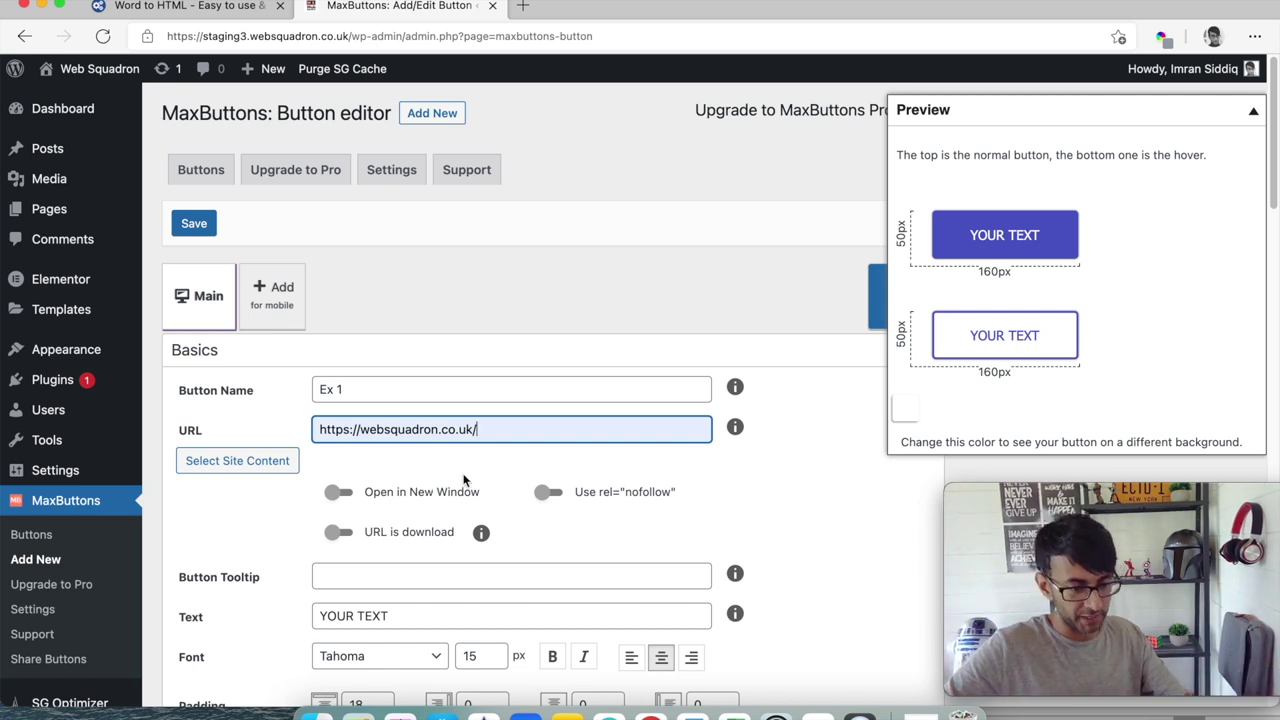
- Set the button's tooltip to "Click me please" and replace its text with "Click"
scroll(519, 478, down, 1)
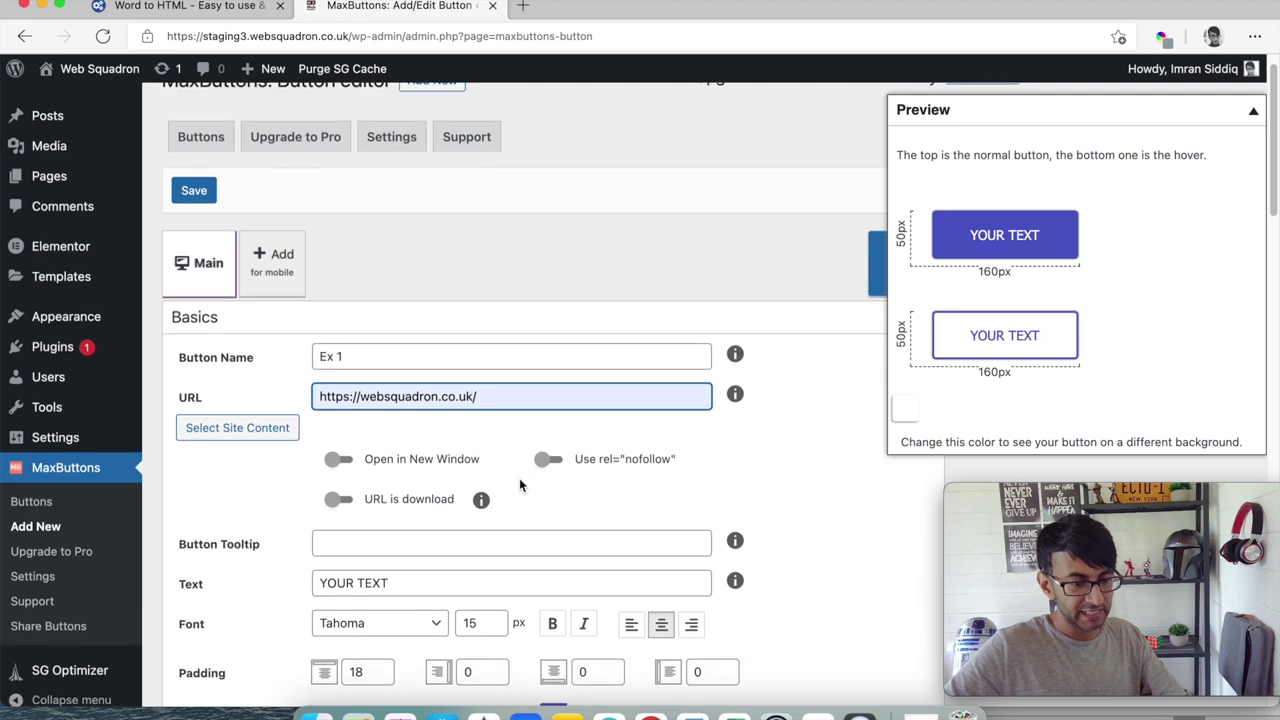
click(497, 545)
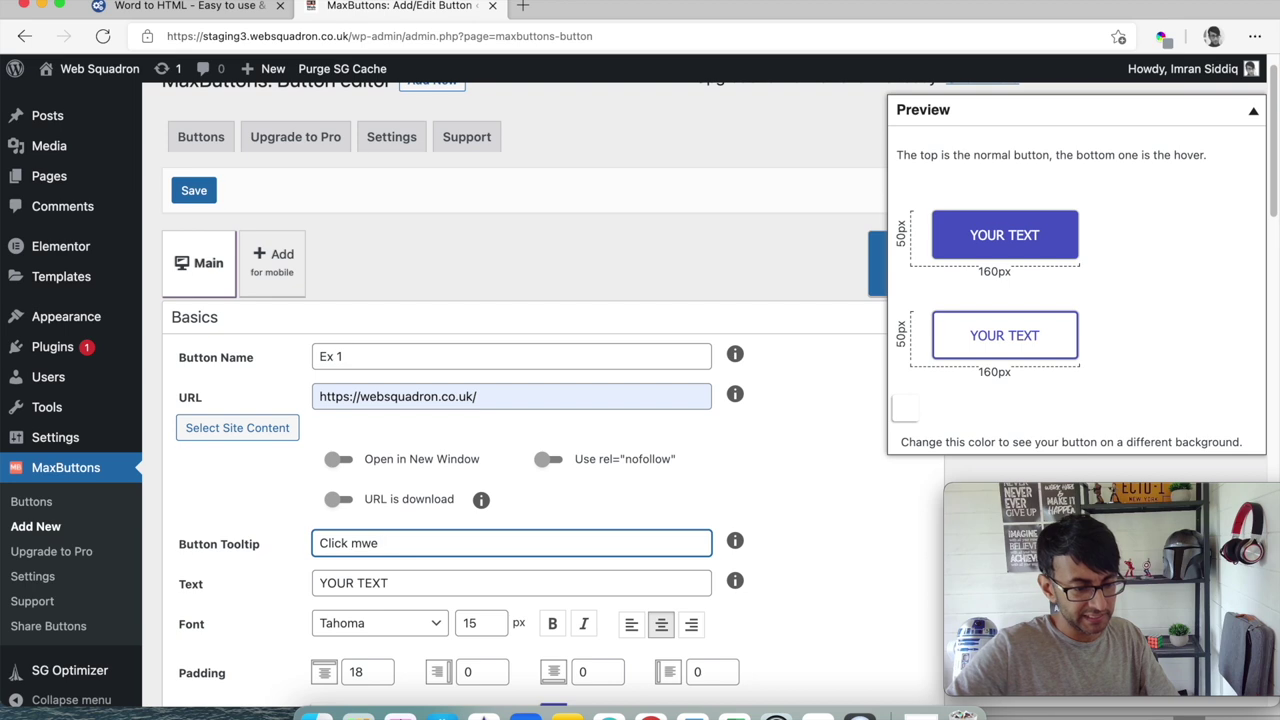
click(449, 580)
key(BackSpace)
key(BackSpace)
key(BackSpace)
key(BackSpace)
key(BackSpace)
key(BackSpace)
key(BackSpace)
key(BackSpace)
key(BackSpace)
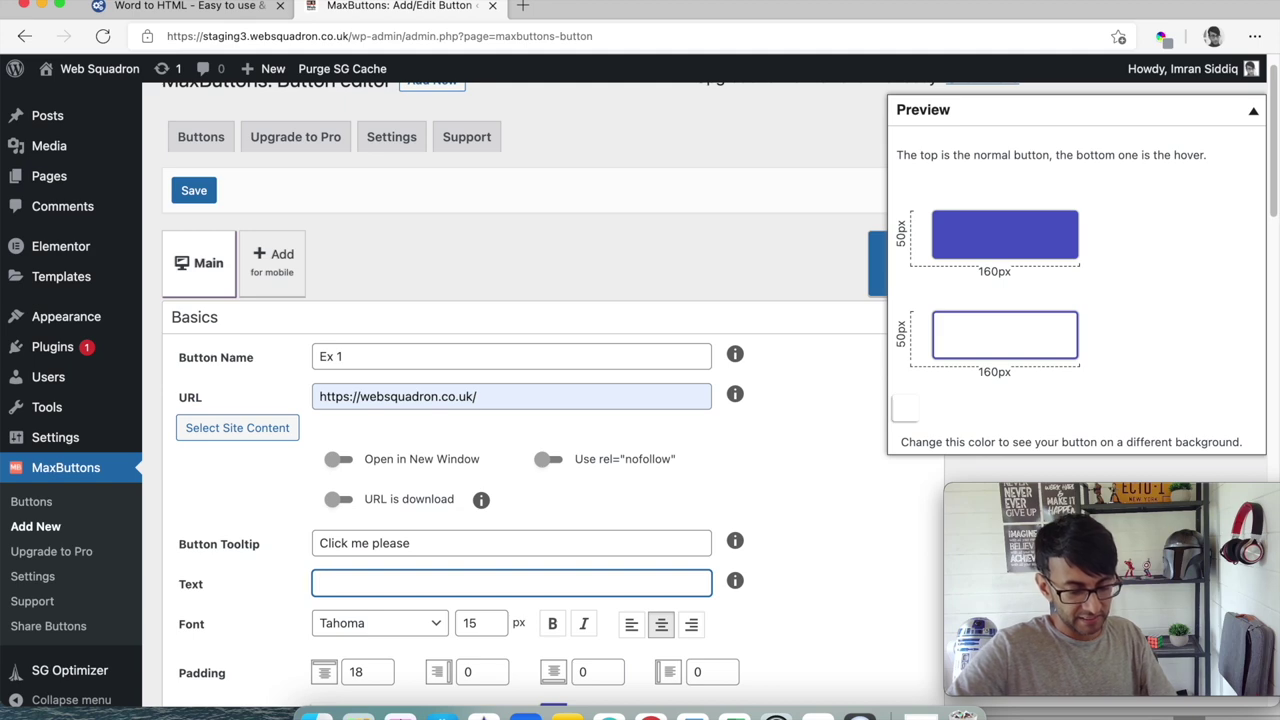
text(Click)
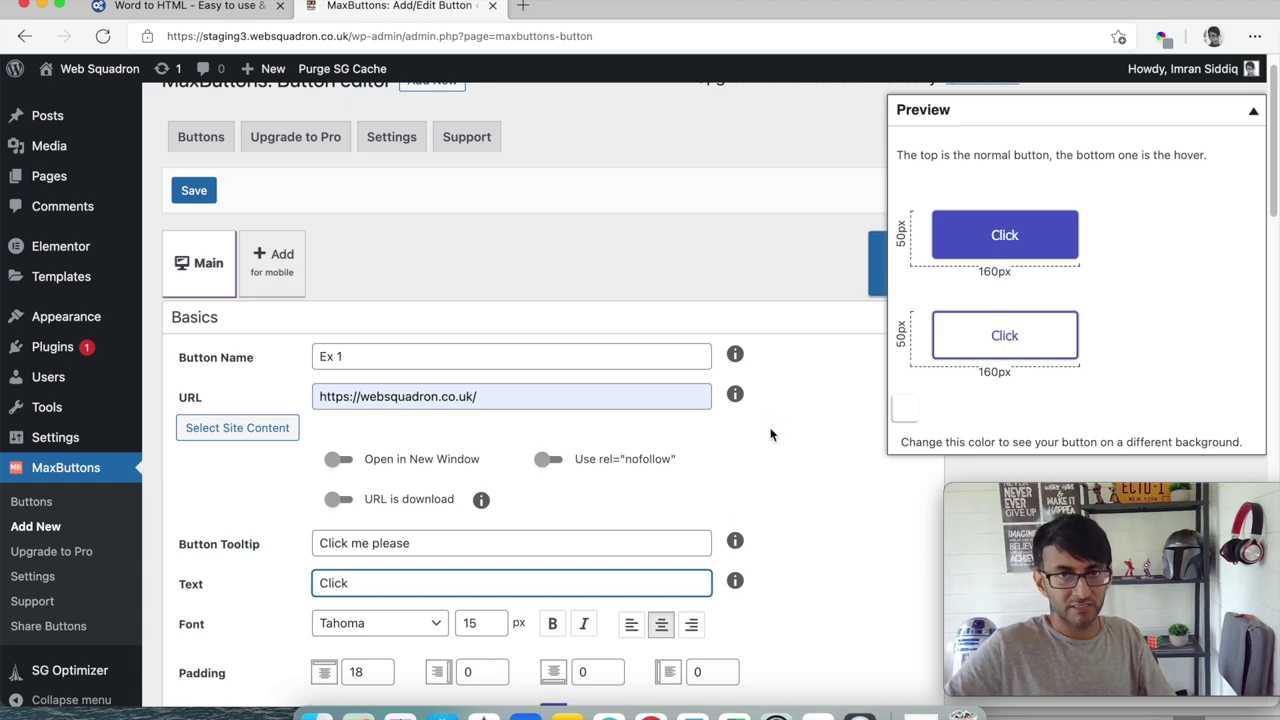
- Increase the font size of the button's text to 21 px
scroll(677, 531, down, 2)
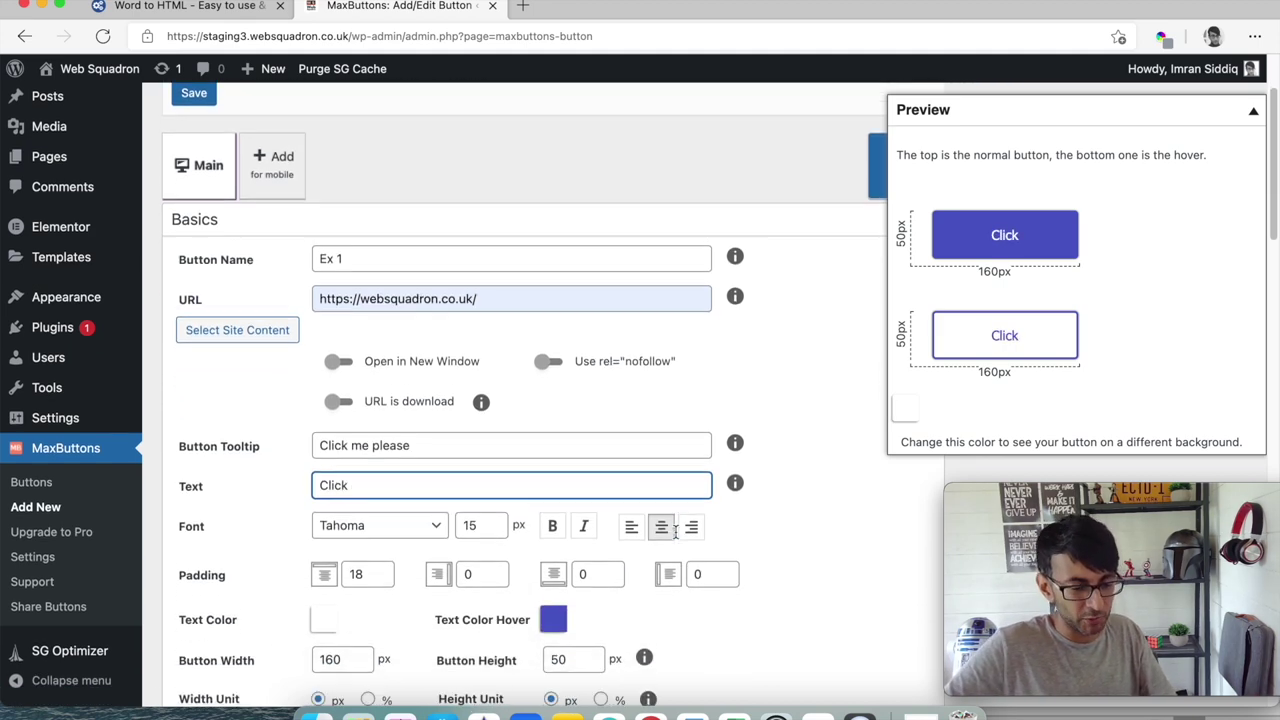
scroll(675, 531, down, 1)
click(494, 480)
click(494, 480)
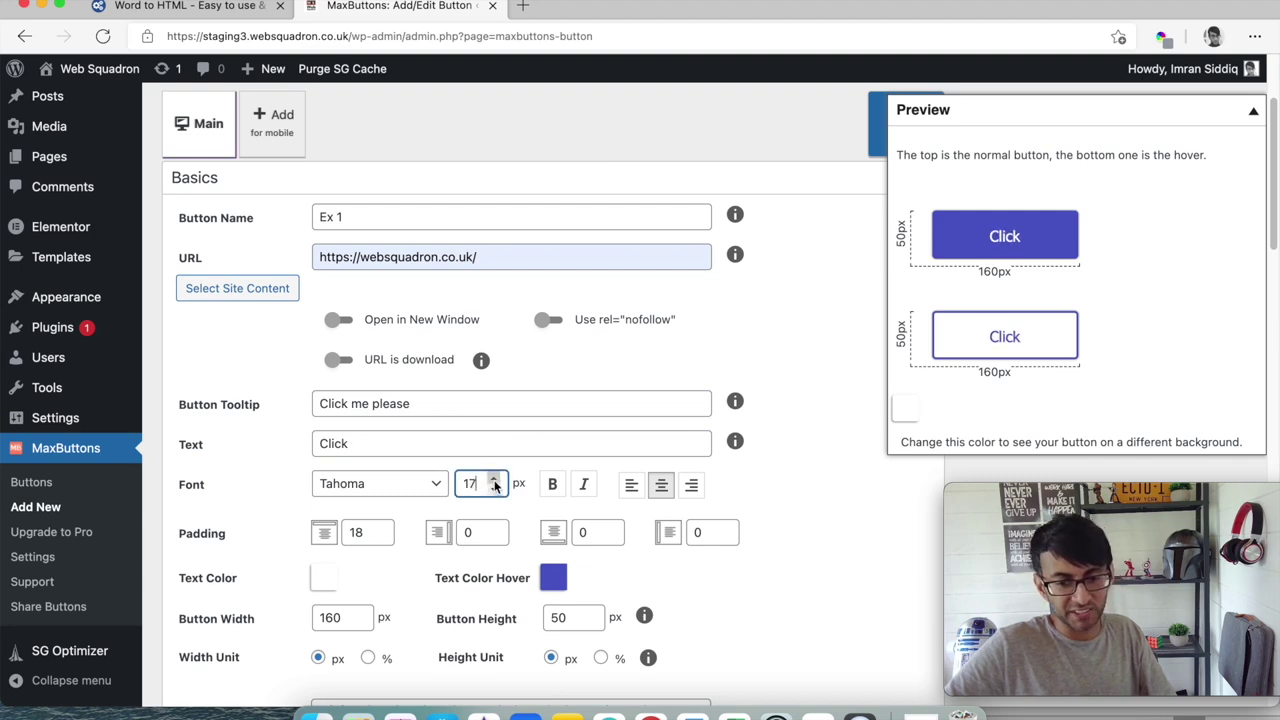
click(494, 480)
click(494, 480)
click(494, 480)
click(494, 480)
scroll(536, 491, down, 2)
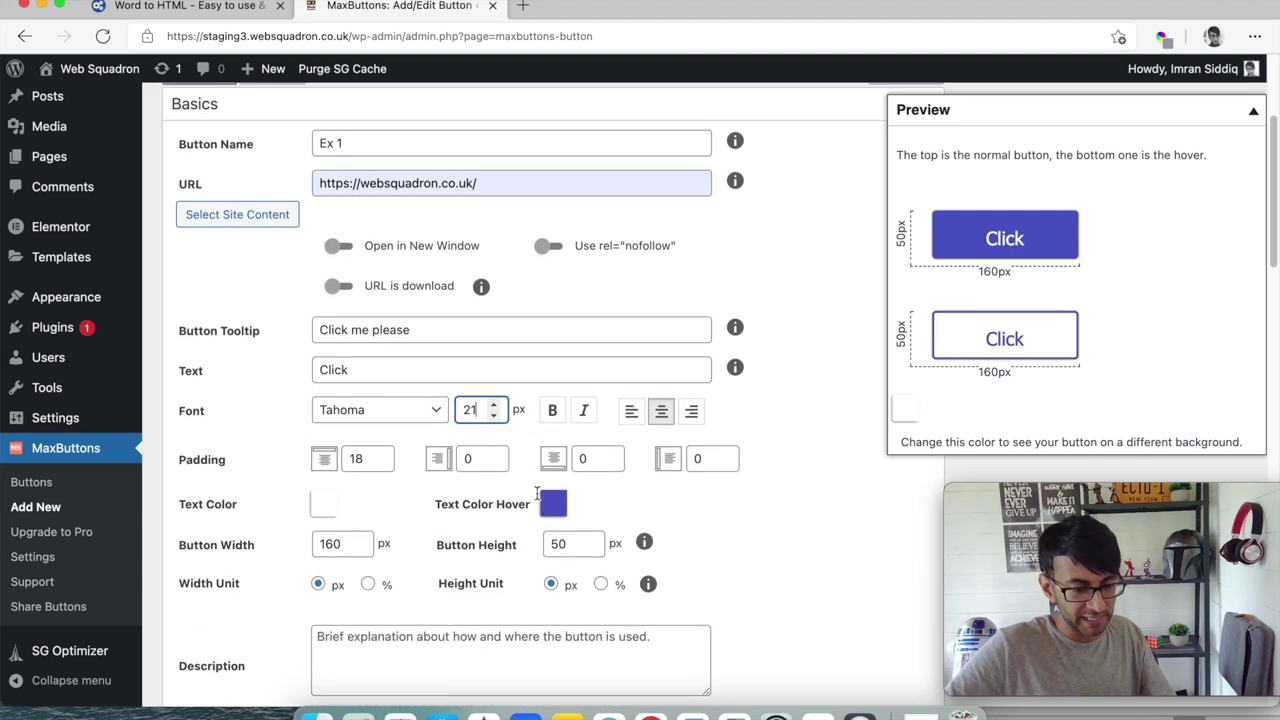
- Set the button's normal background color to near-black #0a0303
scroll(536, 491, down, 12)
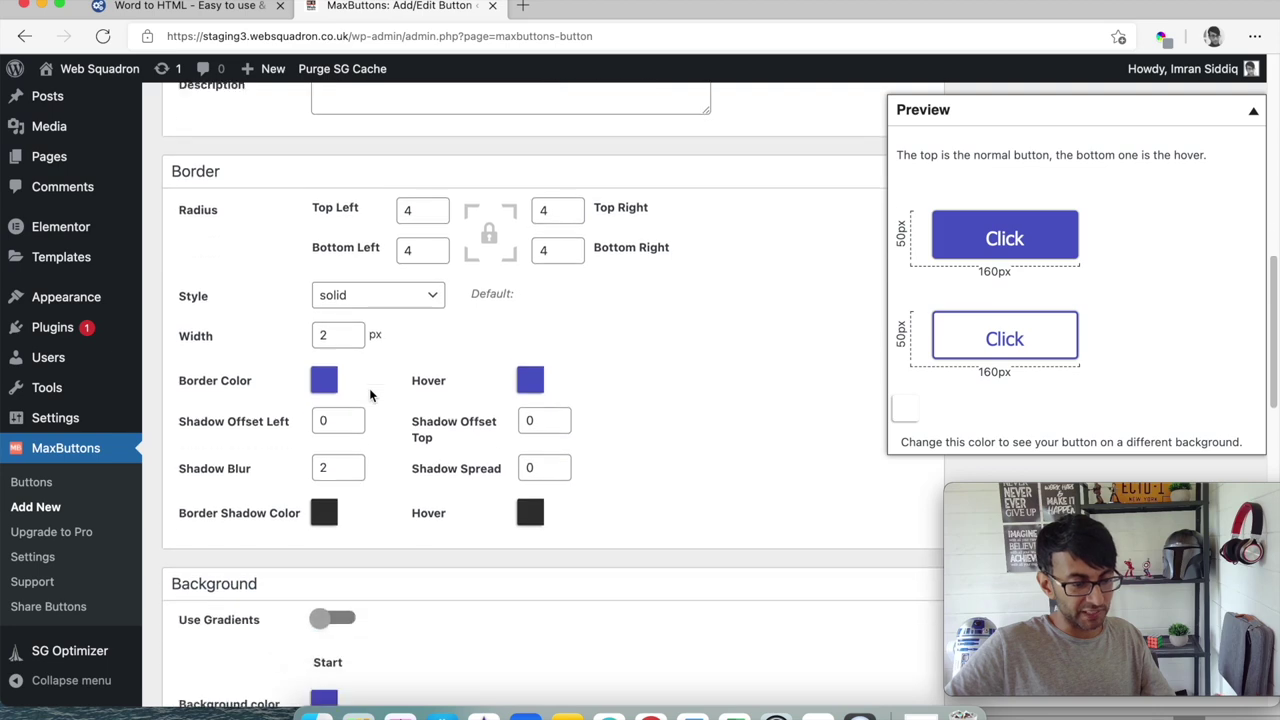
scroll(369, 395, down, 4)
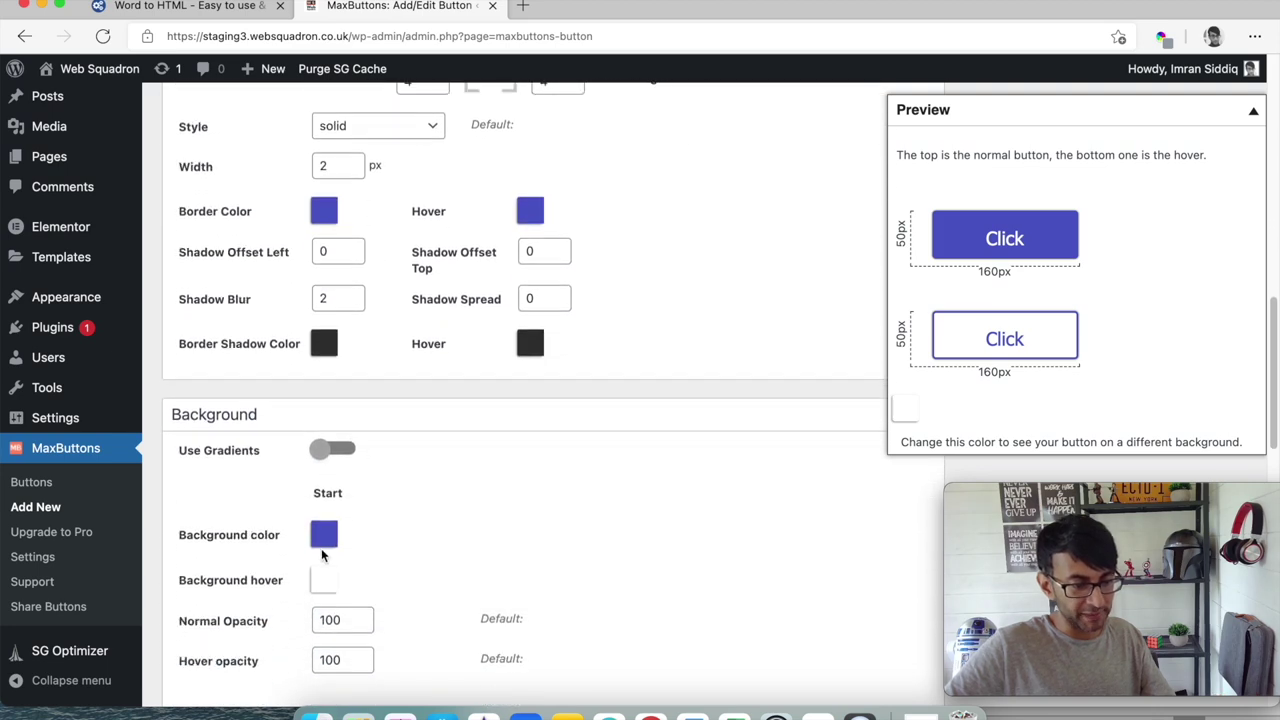
click(325, 516)
drag(375, 635, 330, 704)
scroll(409, 563, down, 3)
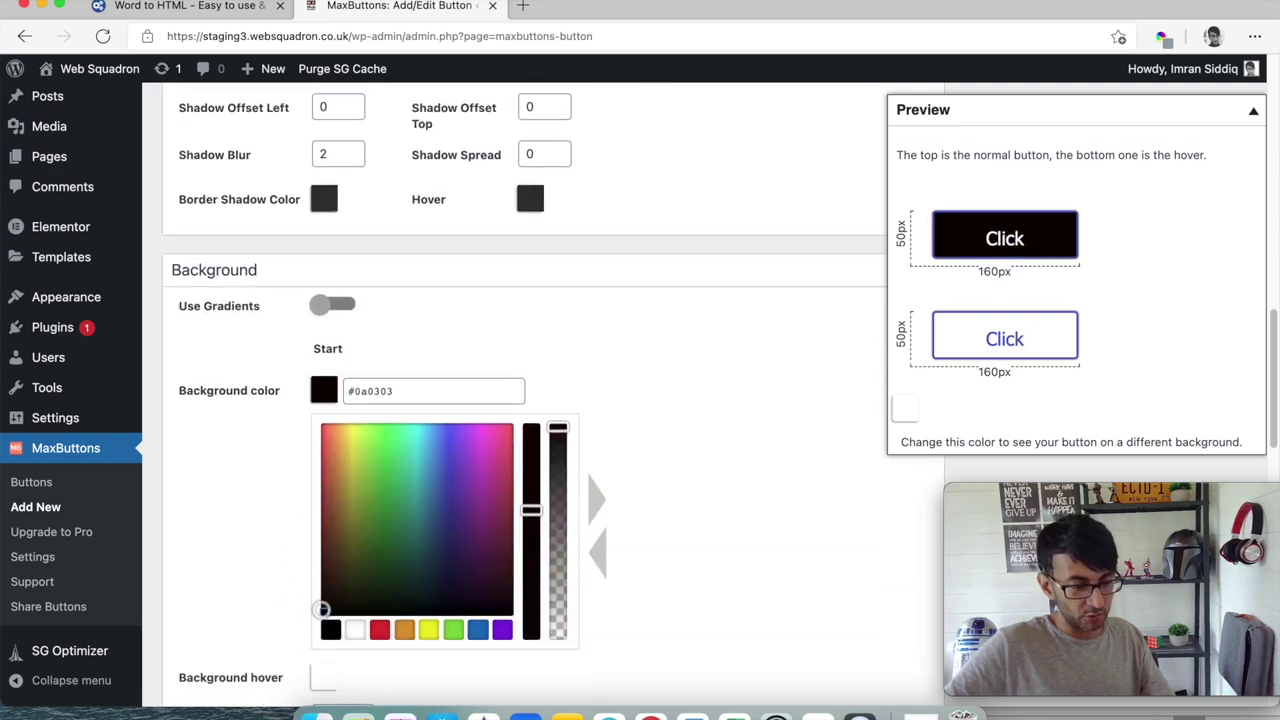
click(266, 352)
- Set the button's background hover color to the preset red, #dd3333
click(326, 419)
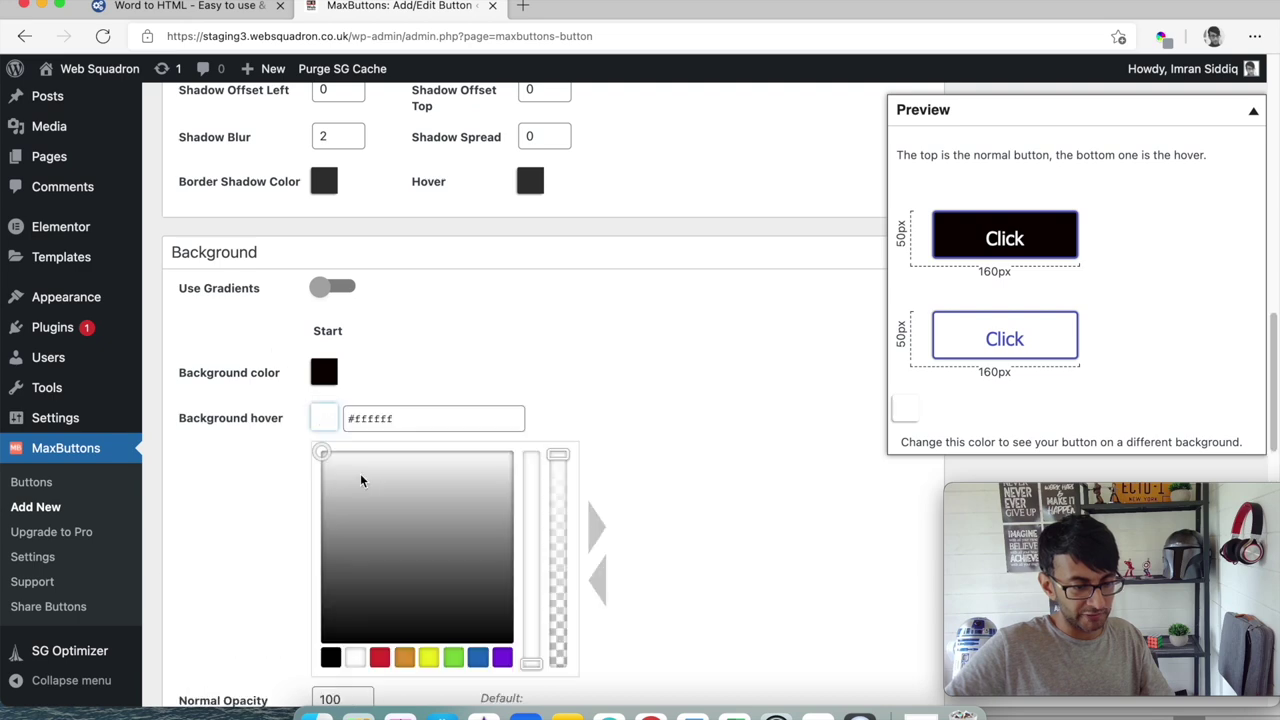
click(380, 657)
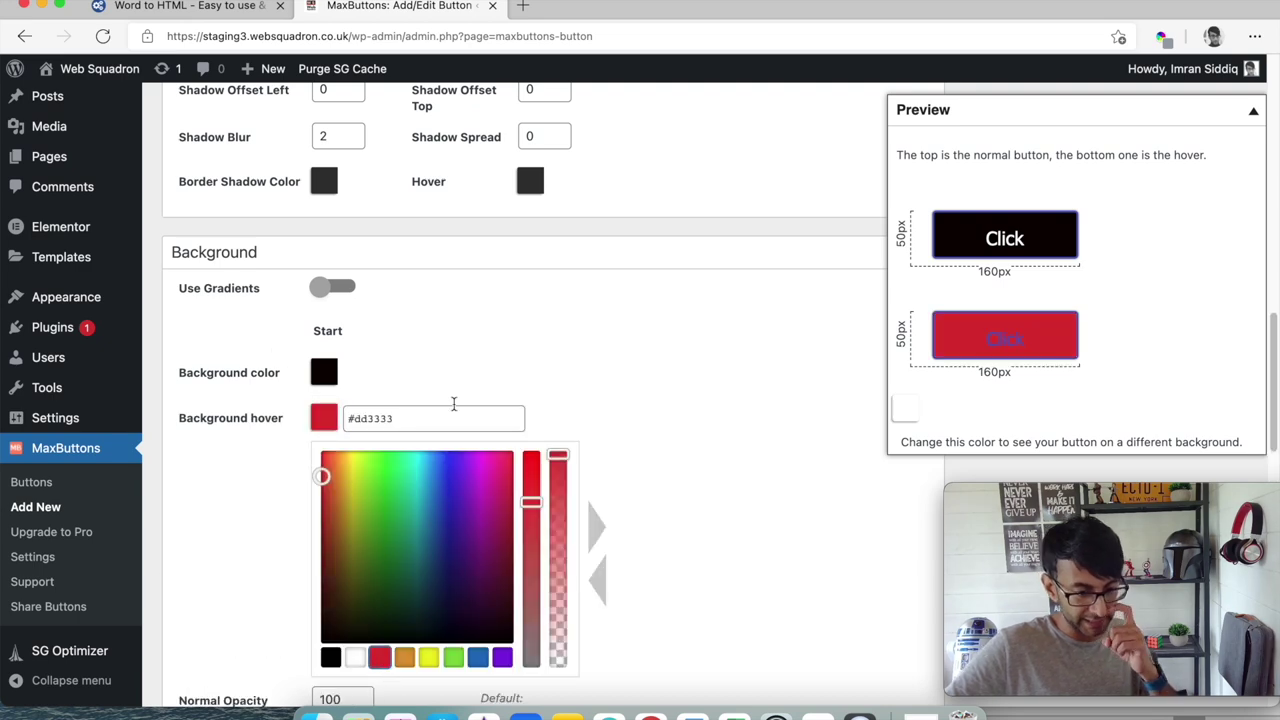
click(531, 340)
- Set the button's text hover color to white, #ffffff
scroll(620, 354, up, 5)
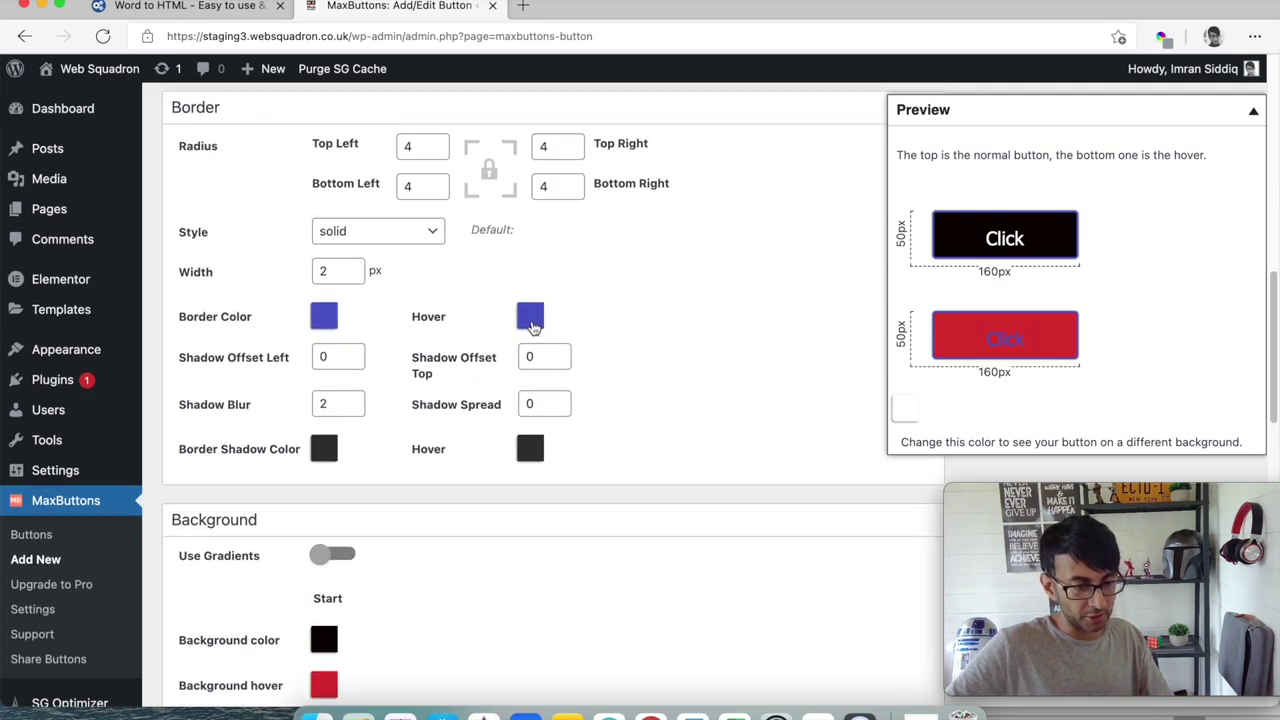
scroll(530, 326, up, 3)
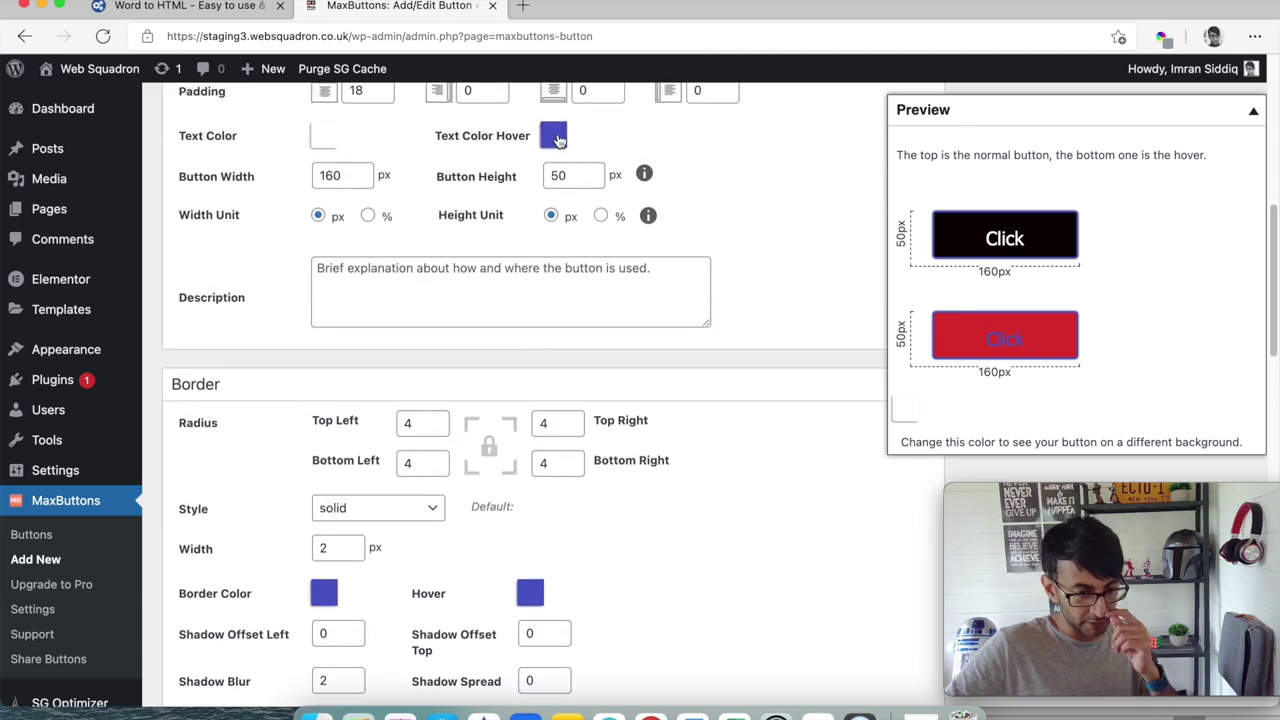
click(555, 138)
click(590, 378)
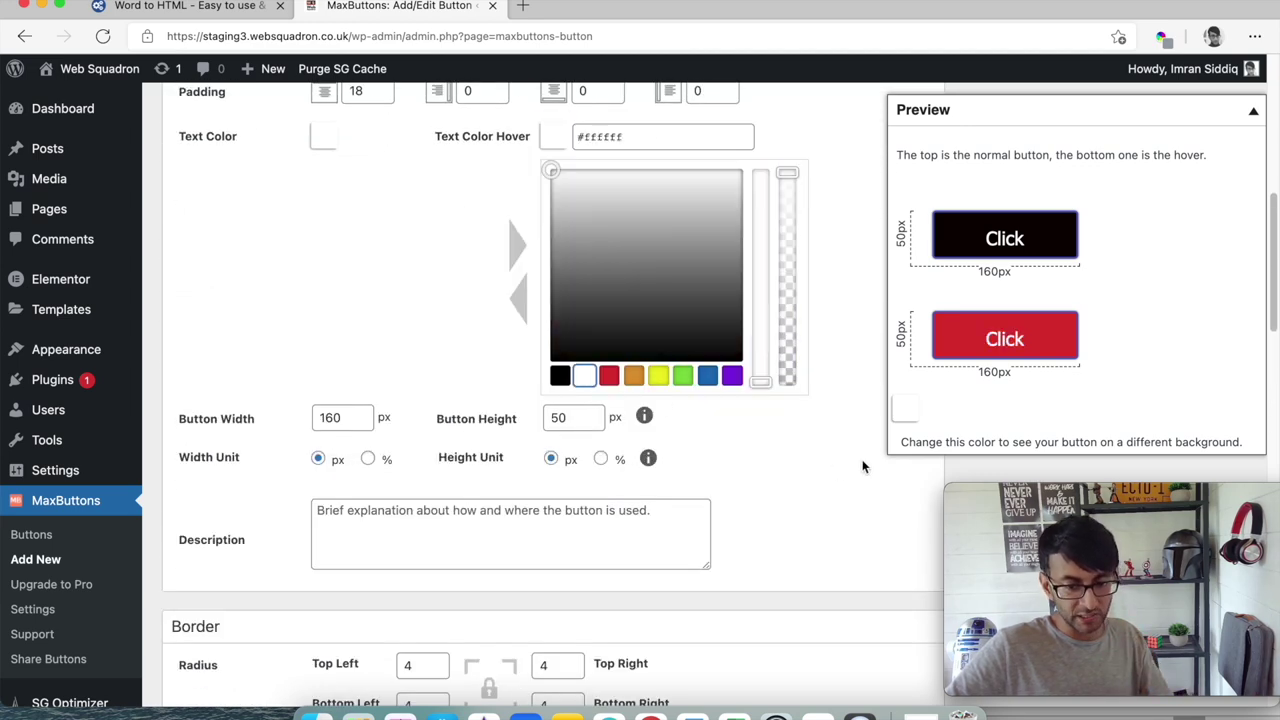
click(903, 340)
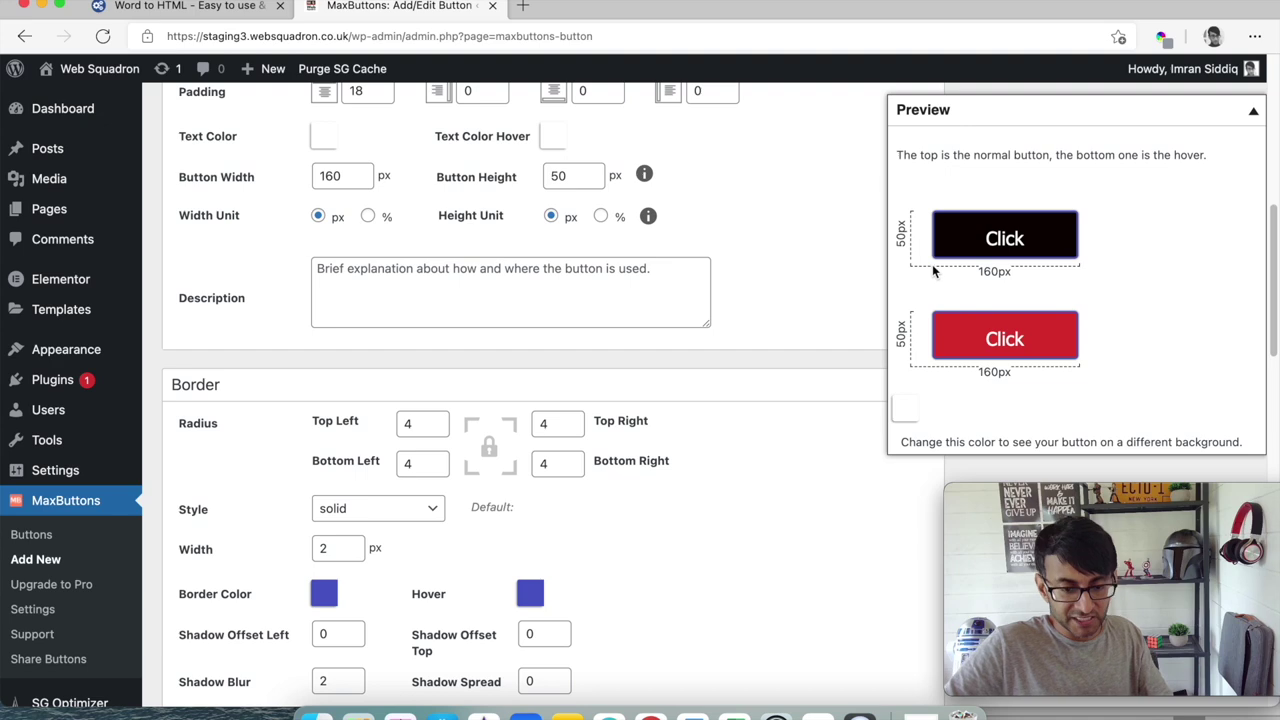
- Set the button's border radius to 25 on all four corners and save the button
scroll(432, 558, down, 5)
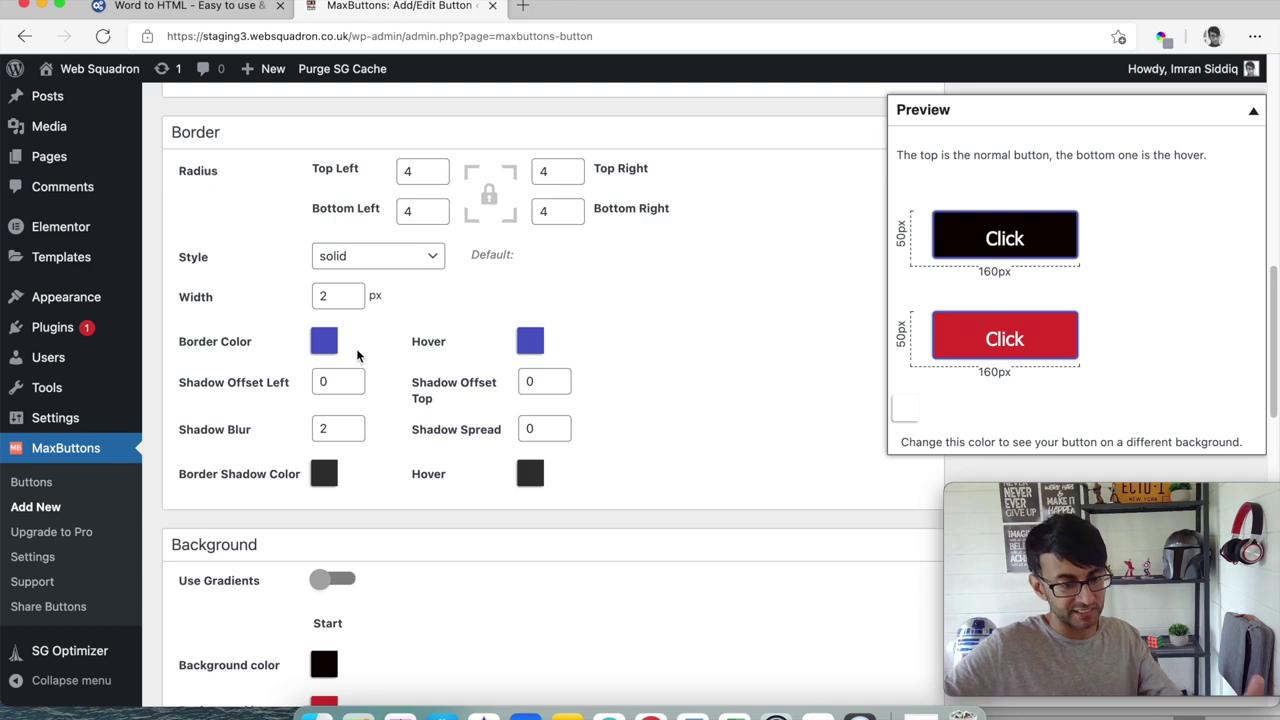
scroll(406, 323, down, 10)
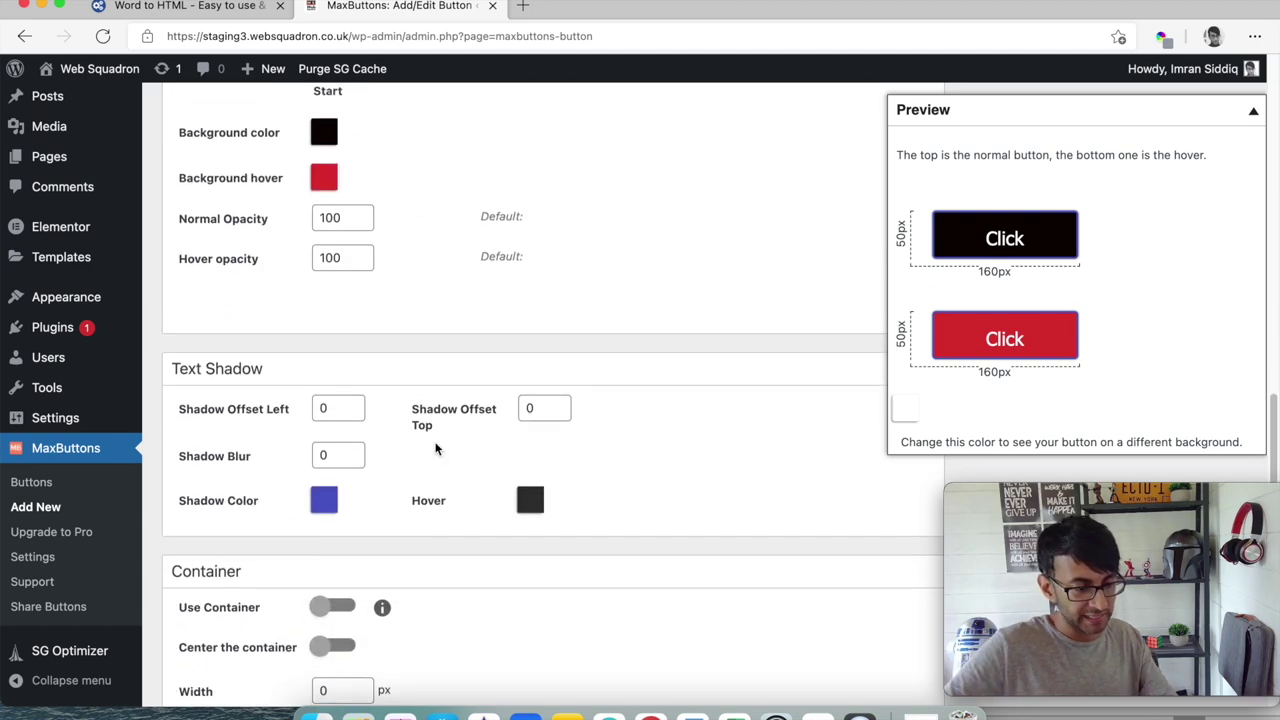
scroll(435, 455, up, 15)
scroll(435, 467, down, 4)
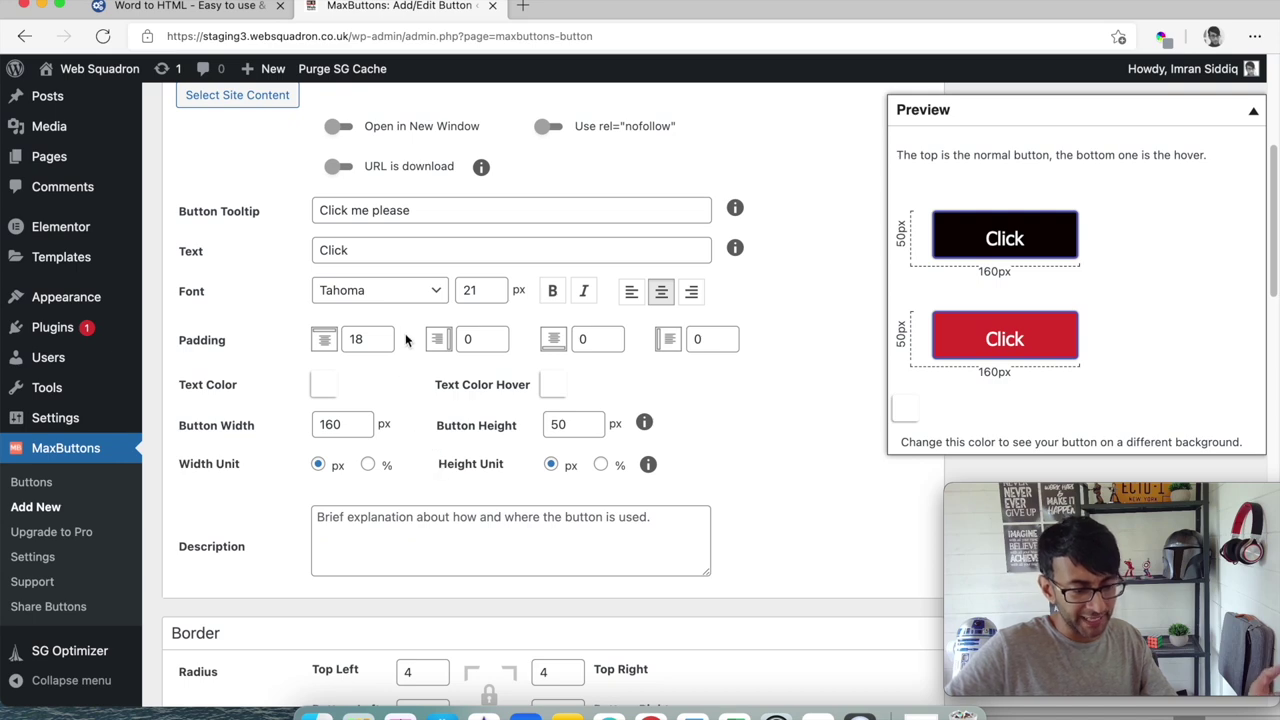
scroll(470, 400, down, 3)
scroll(487, 428, down, 1)
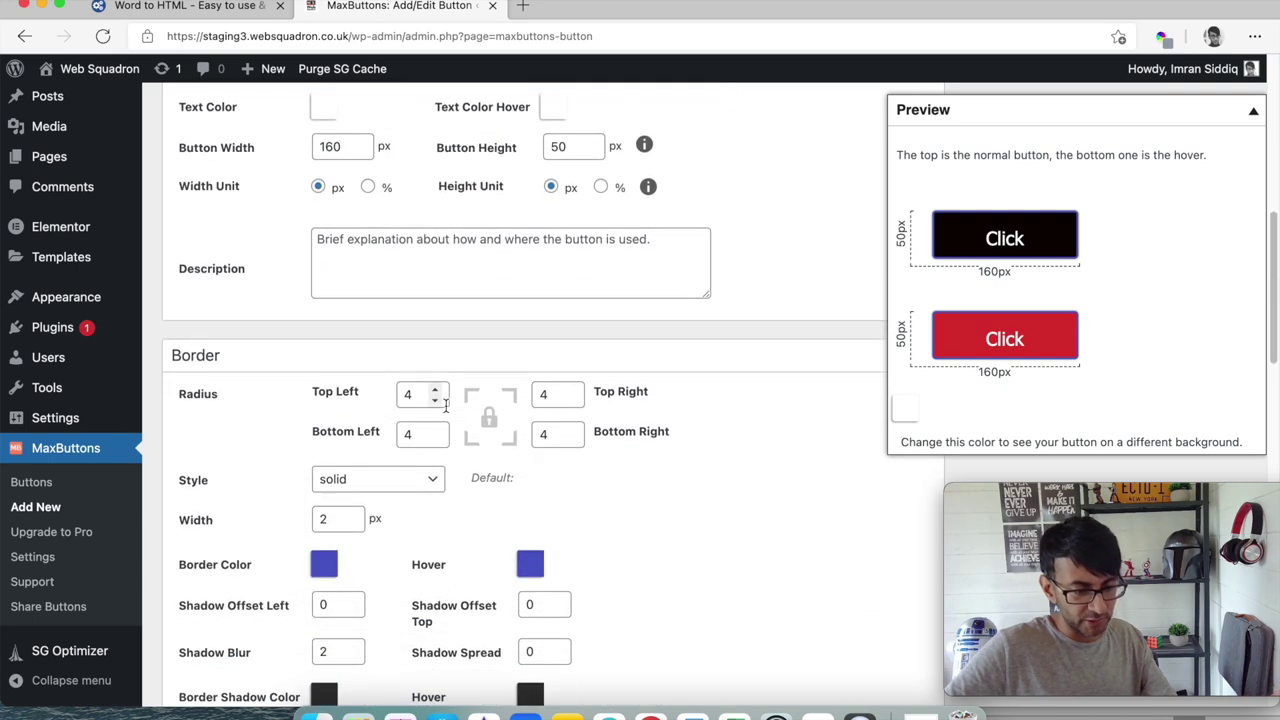
double_click(413, 396)
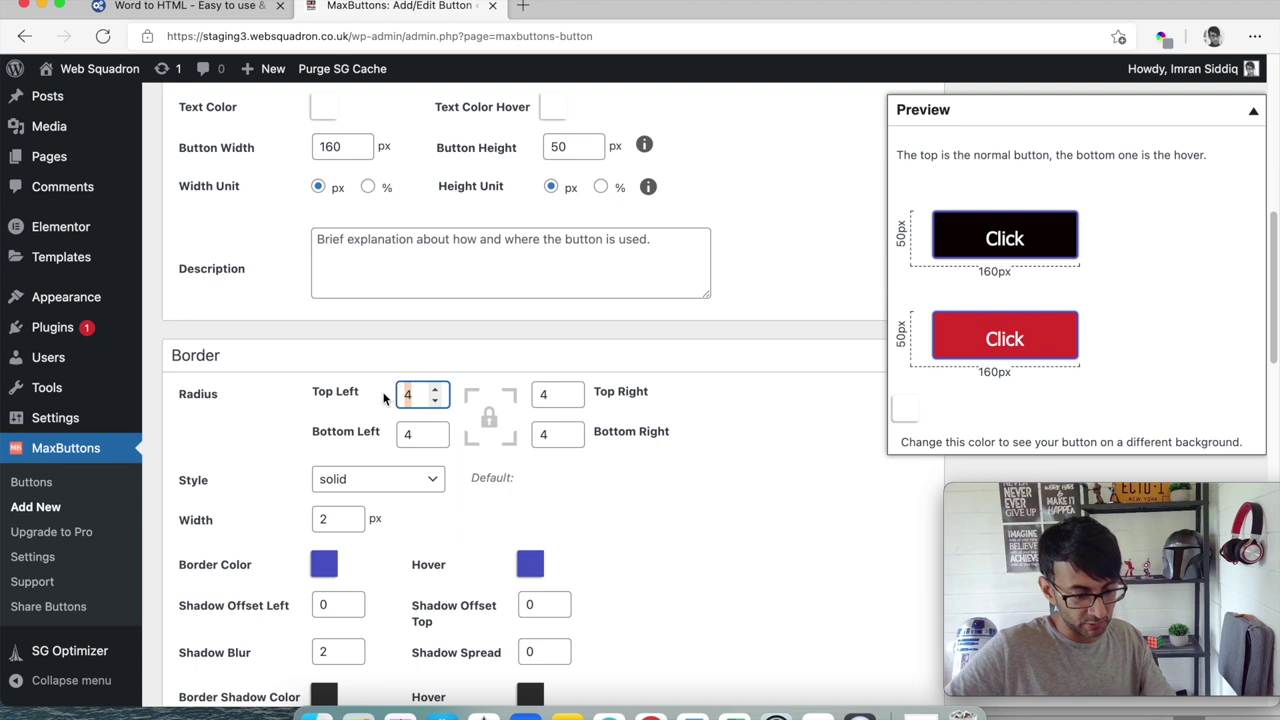
text(25)
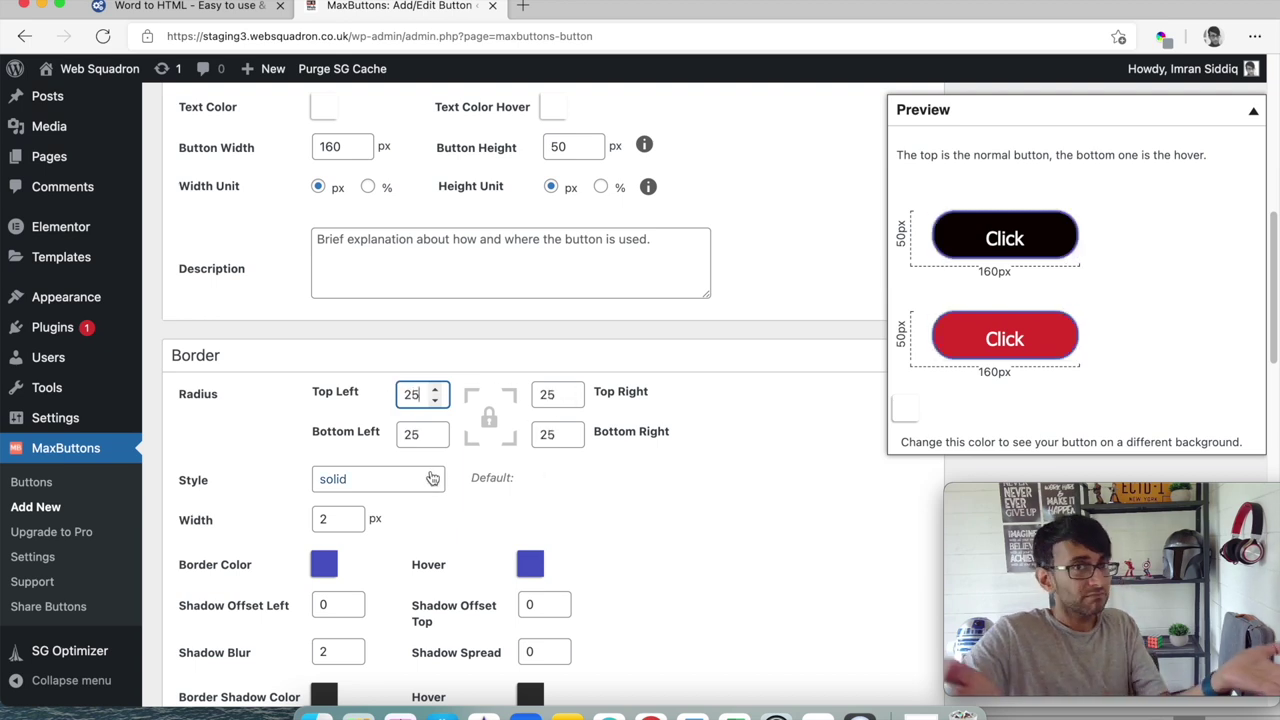
scroll(636, 435, up, 7)
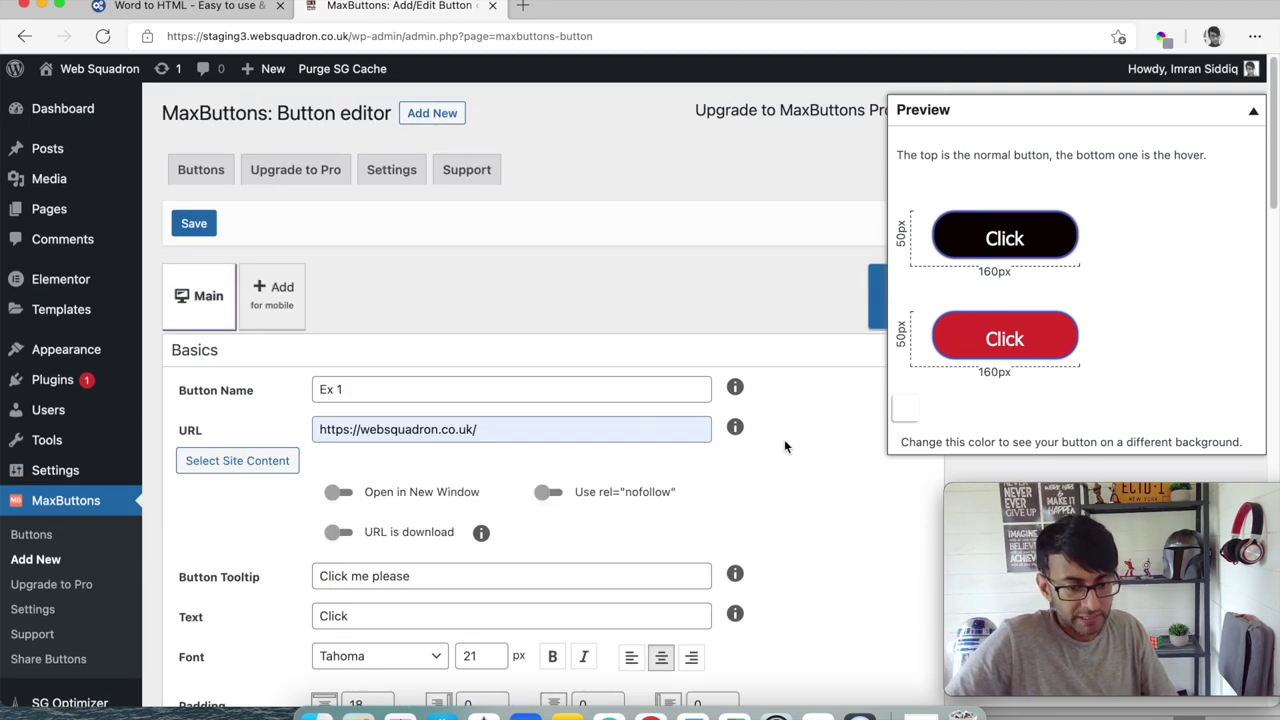
click(205, 228)
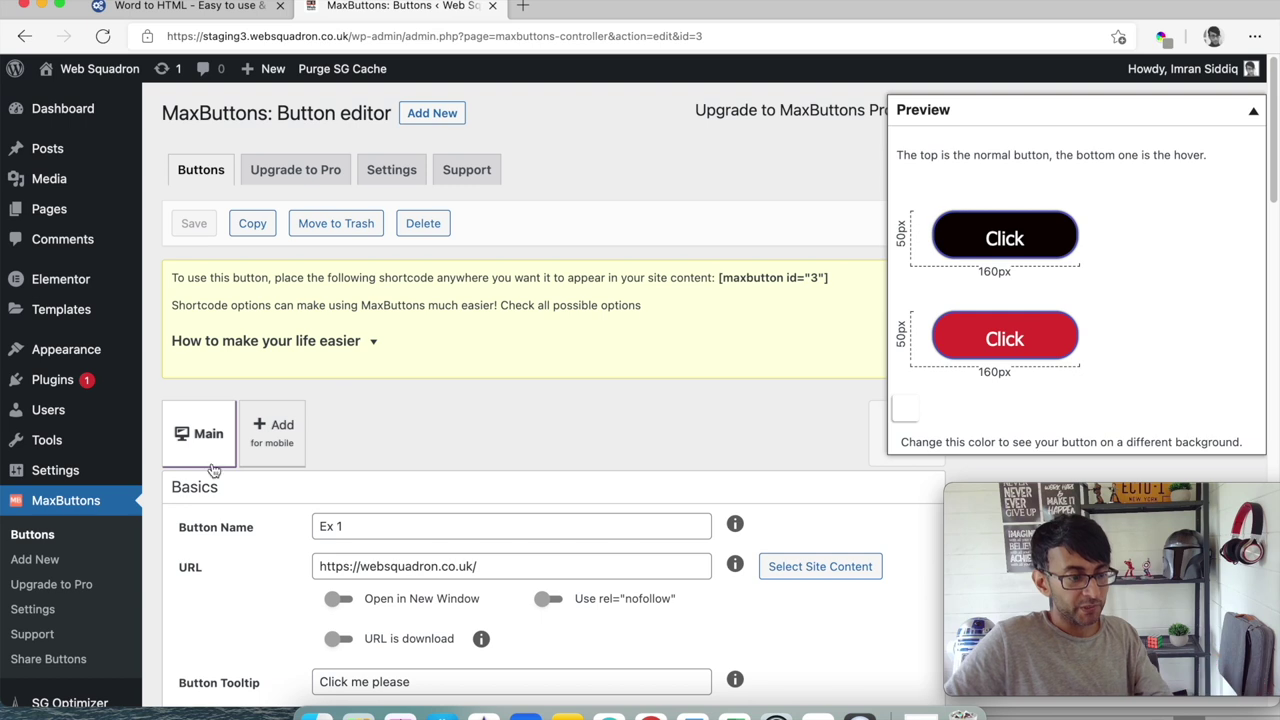
- Go to the saved buttons overview and copy the Ex 1 button's shortcode [maxbutton id="3"]
click(32, 535)
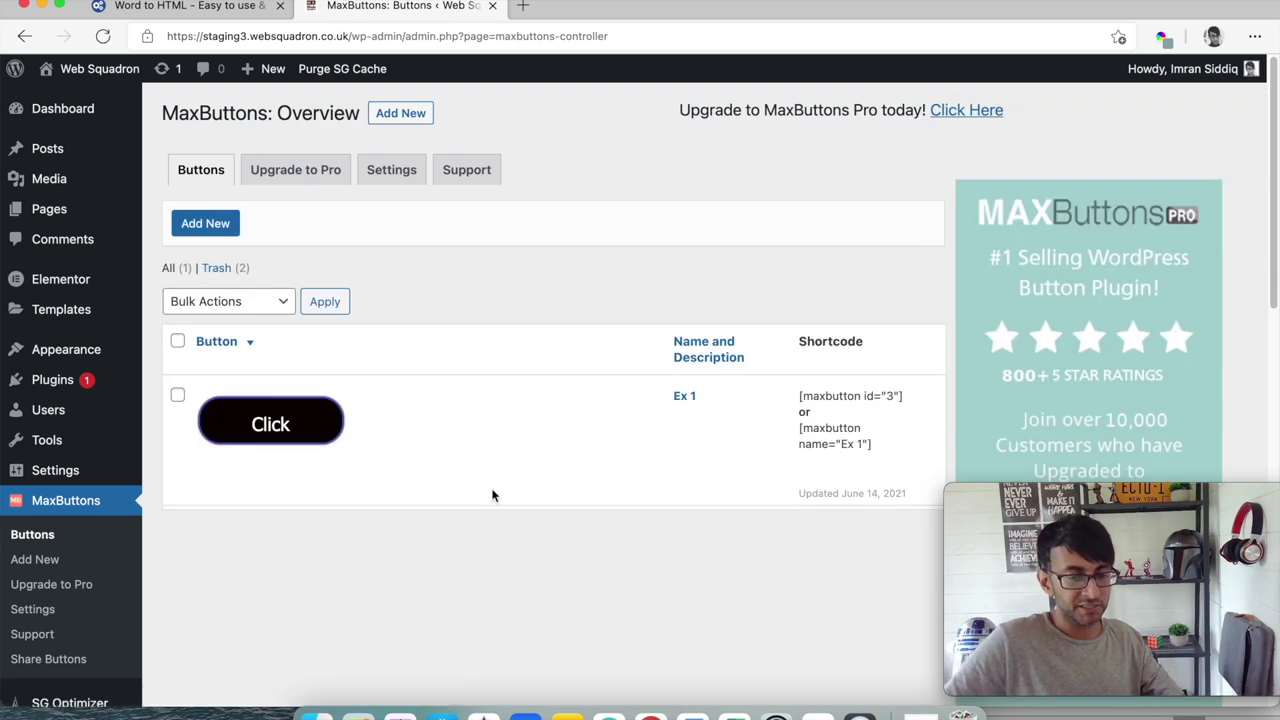
double_click(820, 396)
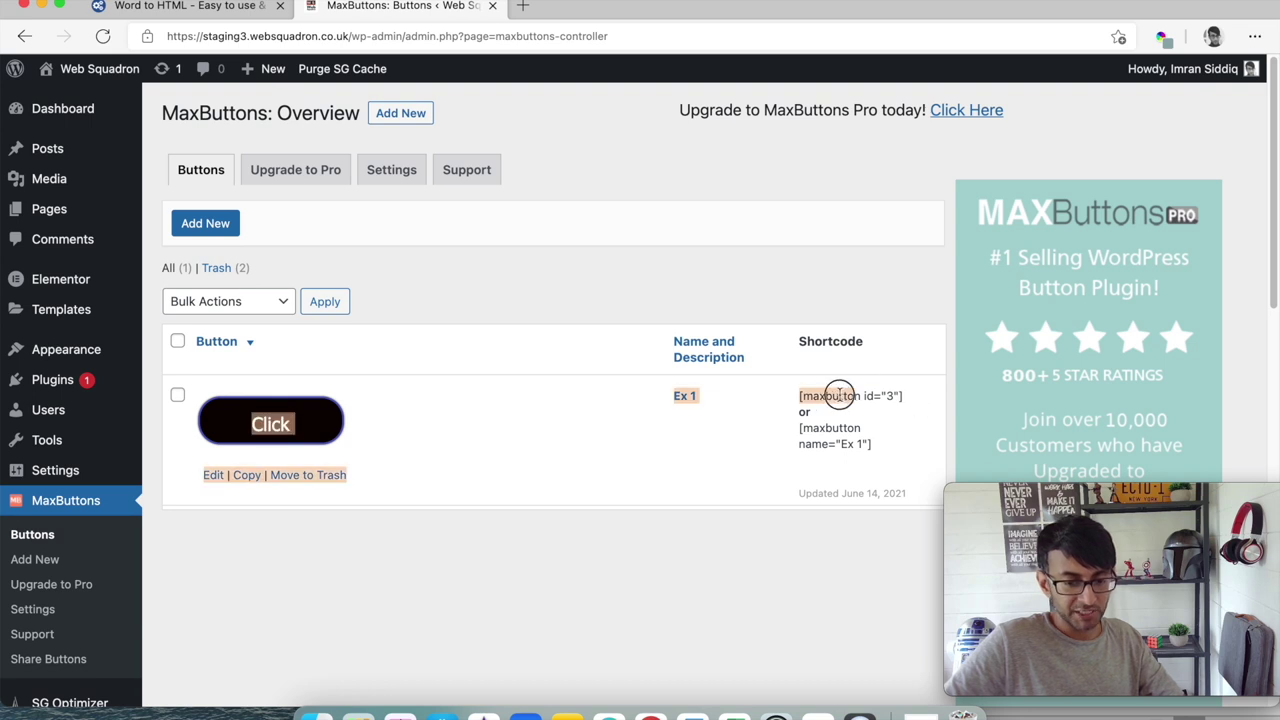
click(866, 417)
drag(914, 400, 797, 402)
key(super+c)
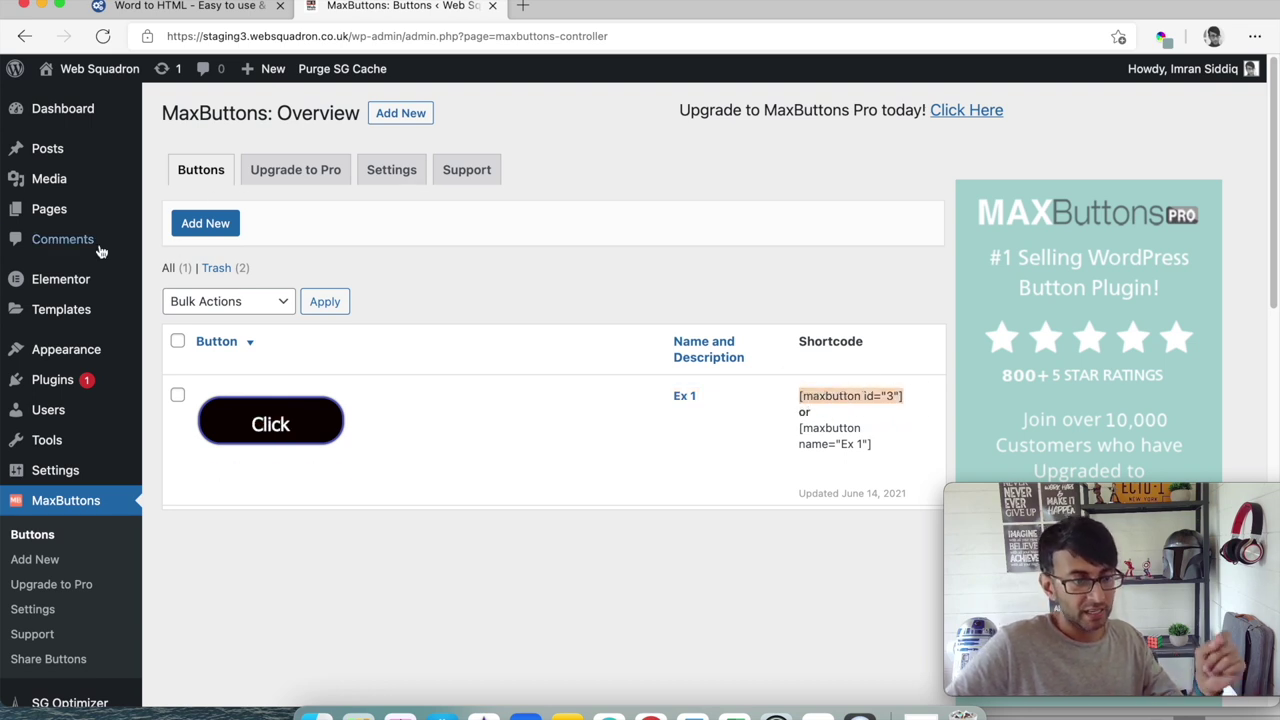
- Open the TestSlider page in Elementor and select its Testimonial Carousel for editing
mouse_move(51, 208)
click(229, 213)
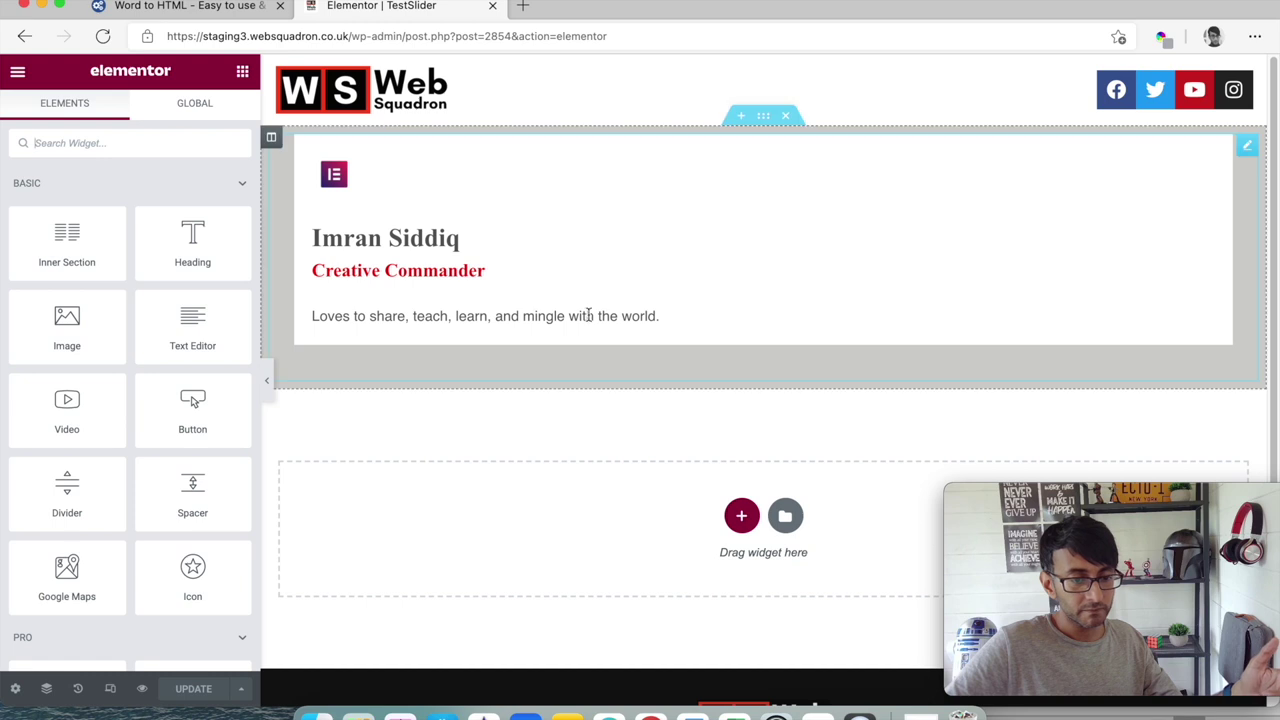
click(936, 218)
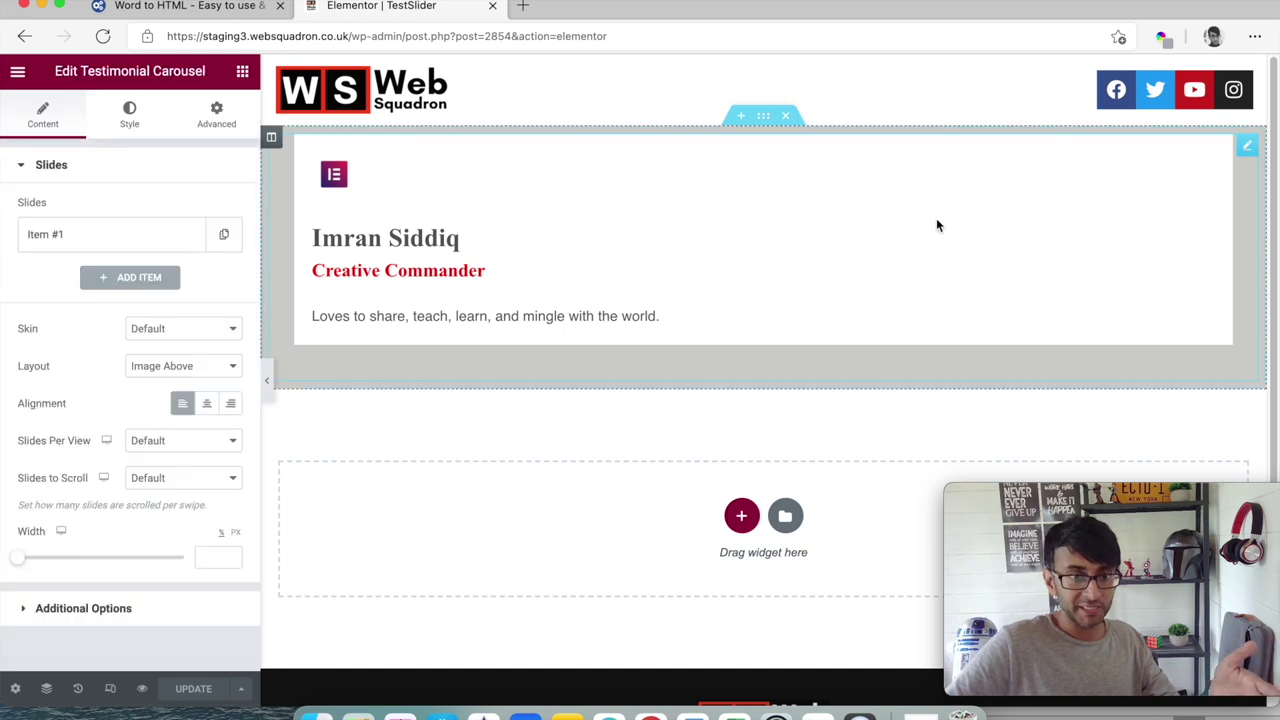
- Paste the shortcode [maxbutton id="3"] as the Name of the carousel's first slide
click(68, 240)
scroll(175, 322, down, 3)
click(150, 529)
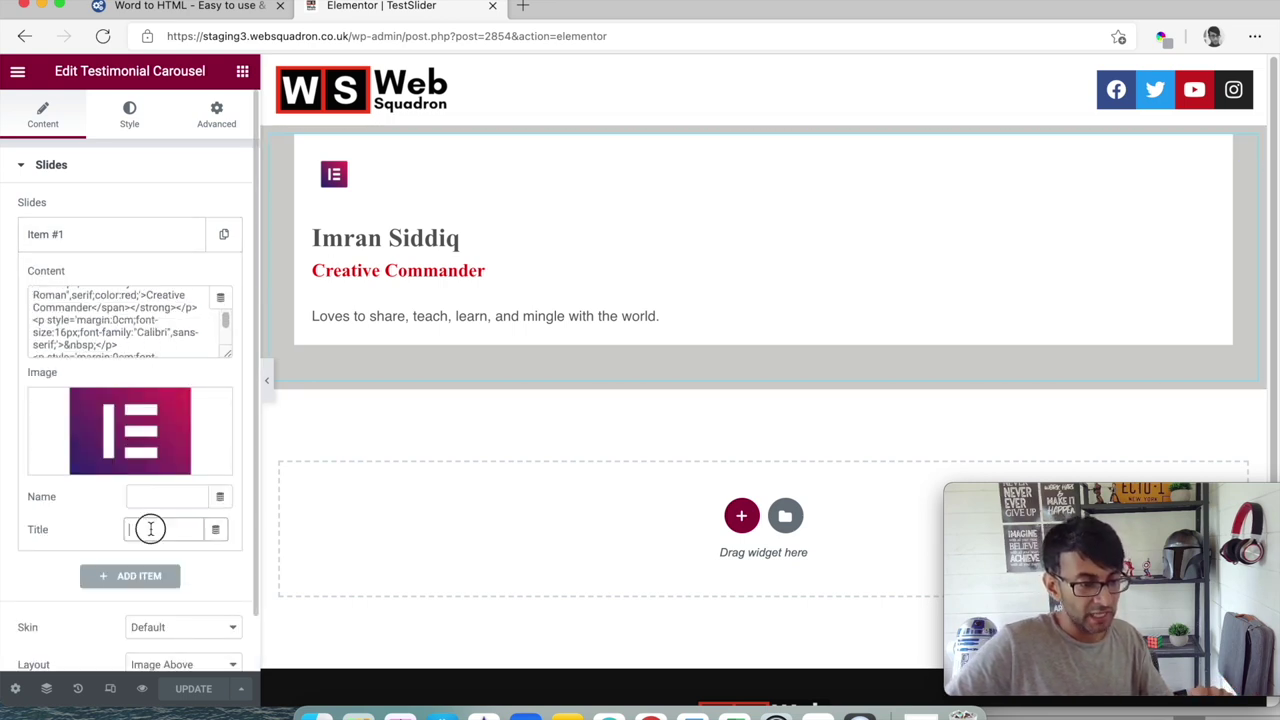
click(157, 501)
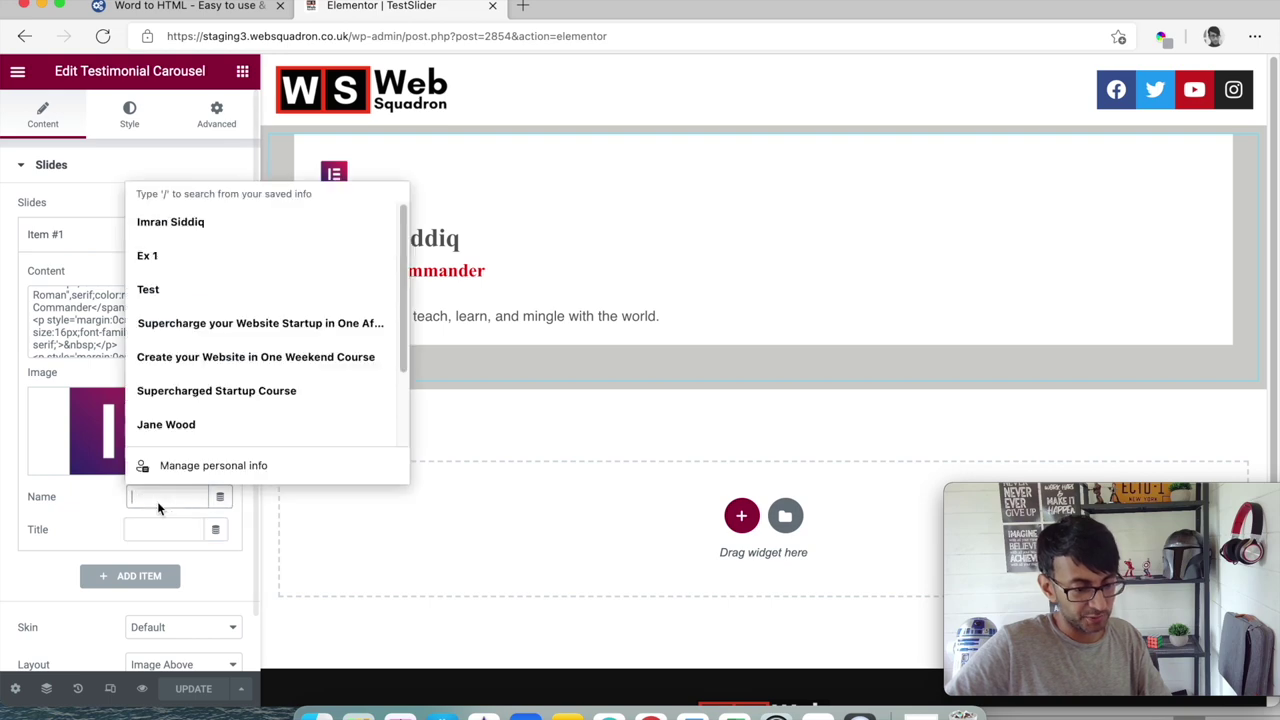
key(super+v)
- Try the same button shortcode as the first slide's Title, and clear it again
click(166, 529)
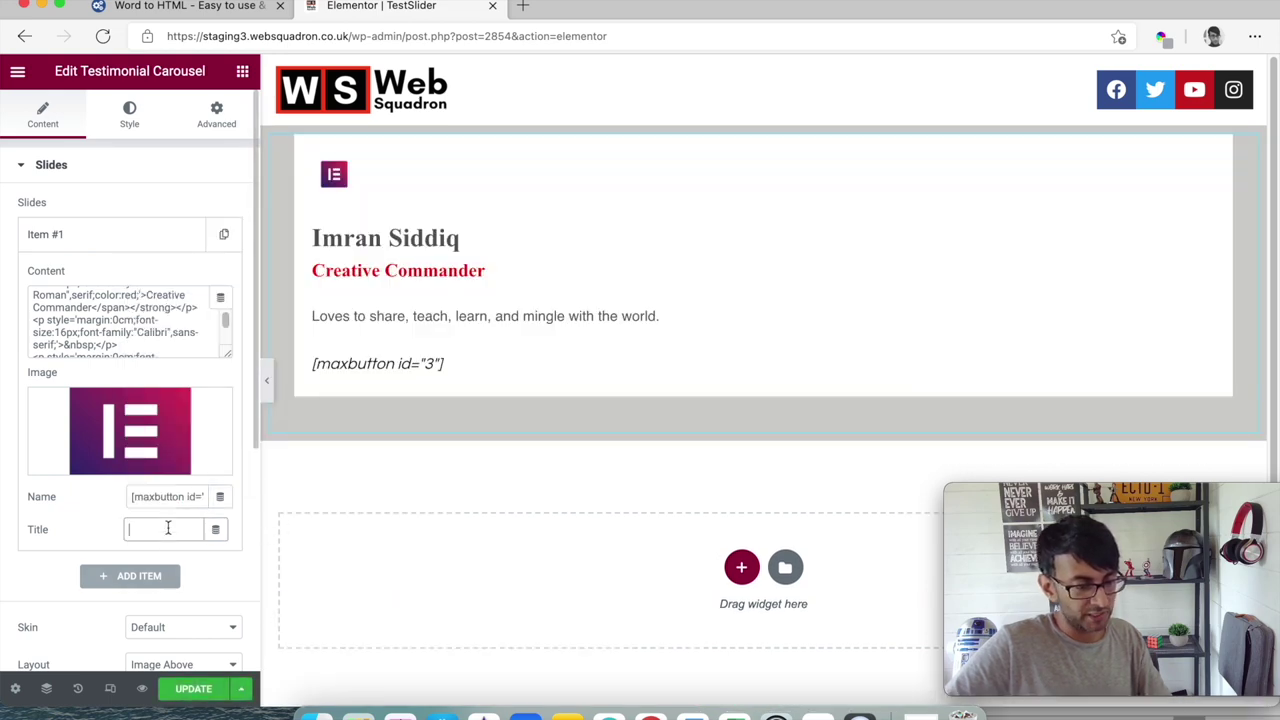
key(super+v)
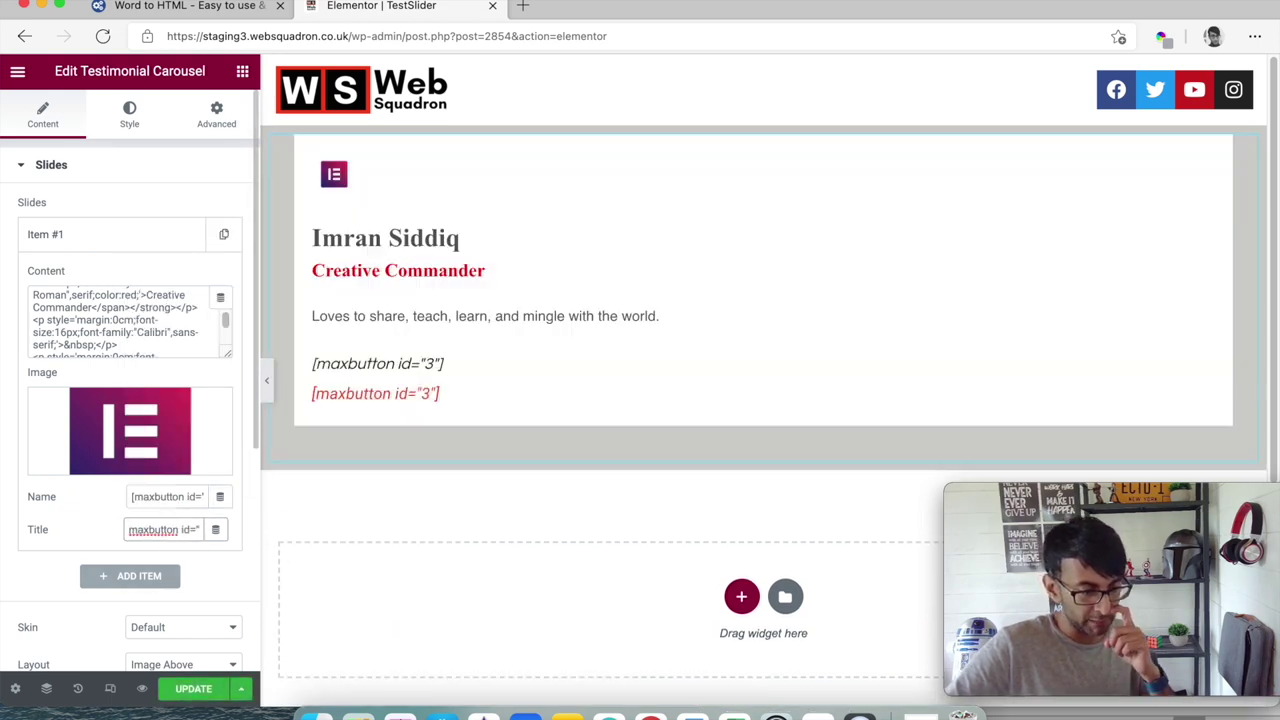
key(BackSpace)
key(BackSpace)
key(BackSpace)
key(BackSpace)
key(BackSpace)
key(BackSpace)
key(BackSpace)
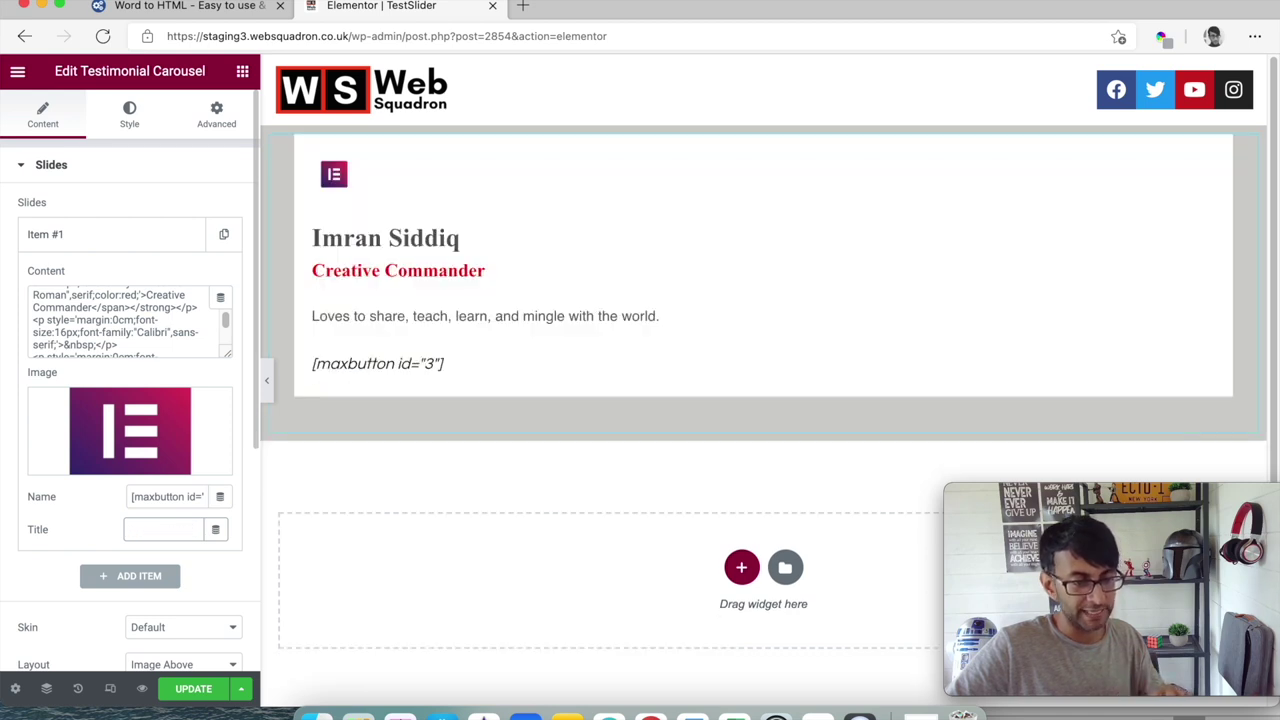
- Update the page, preview the slide with its button on the live page, and close the preview
click(200, 689)
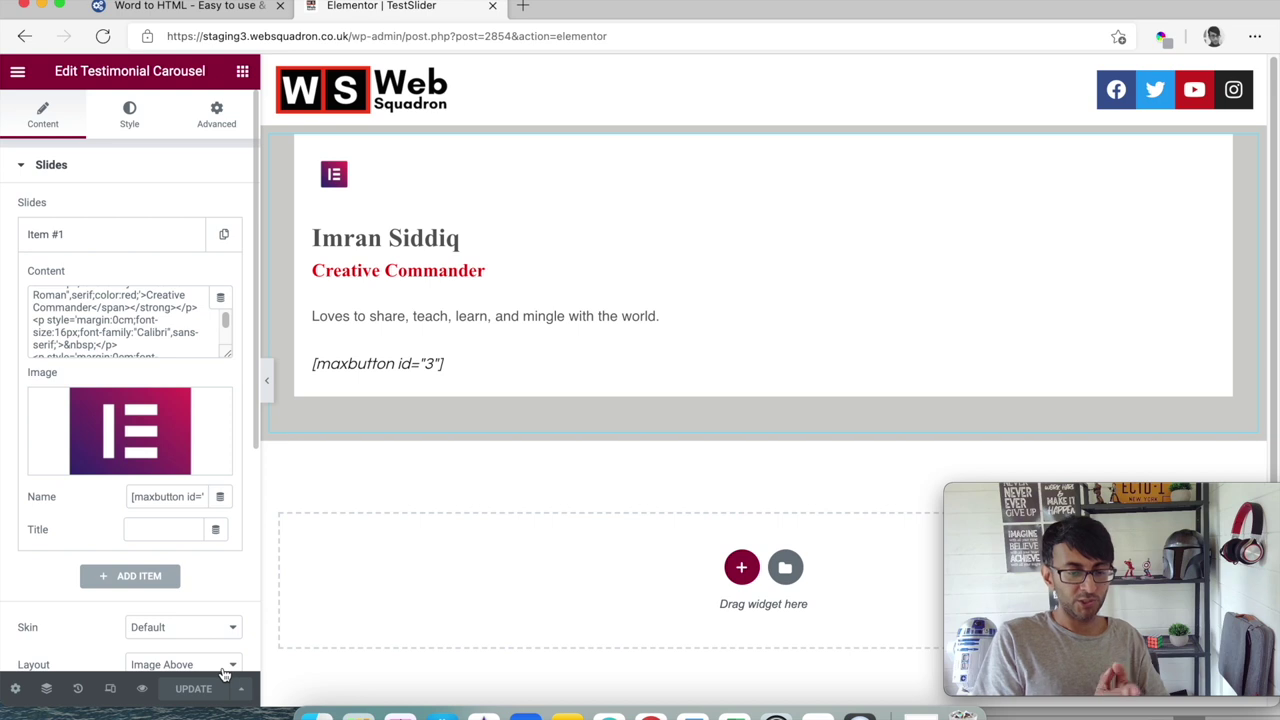
click(142, 688)
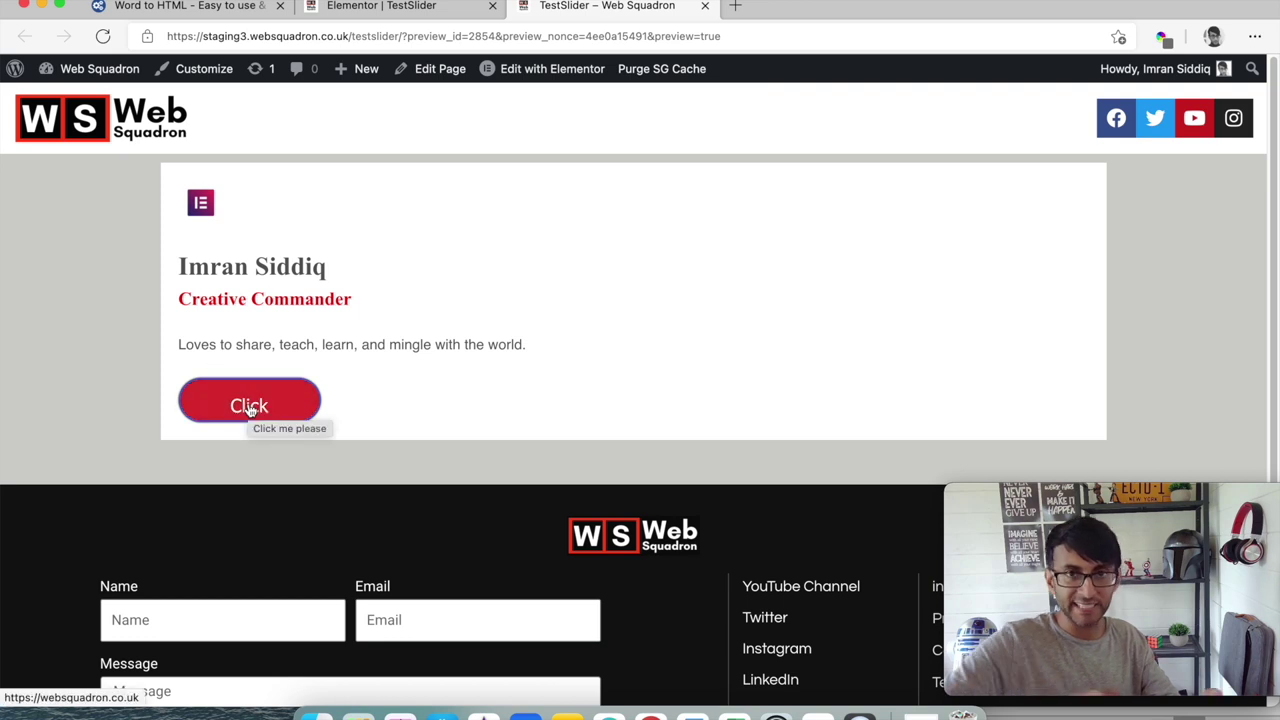
click(705, 6)
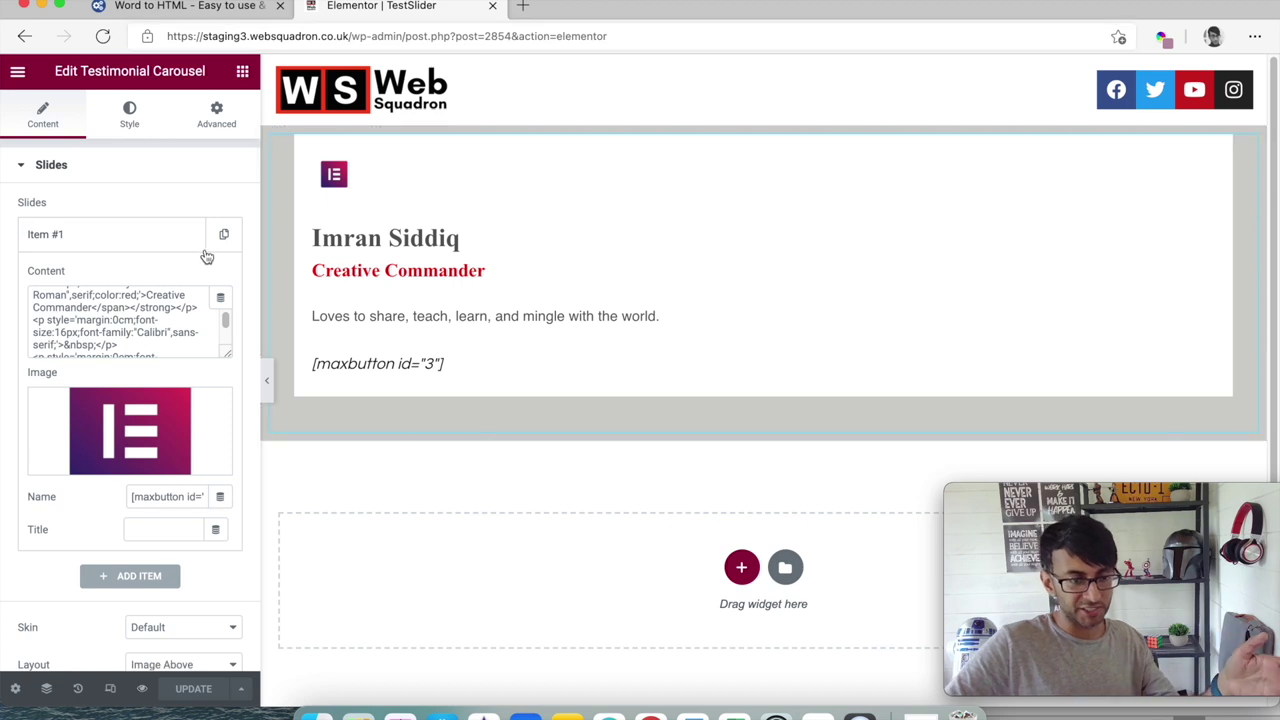
- Duplicate the first slide until the carousel has seven slides
click(128, 248)
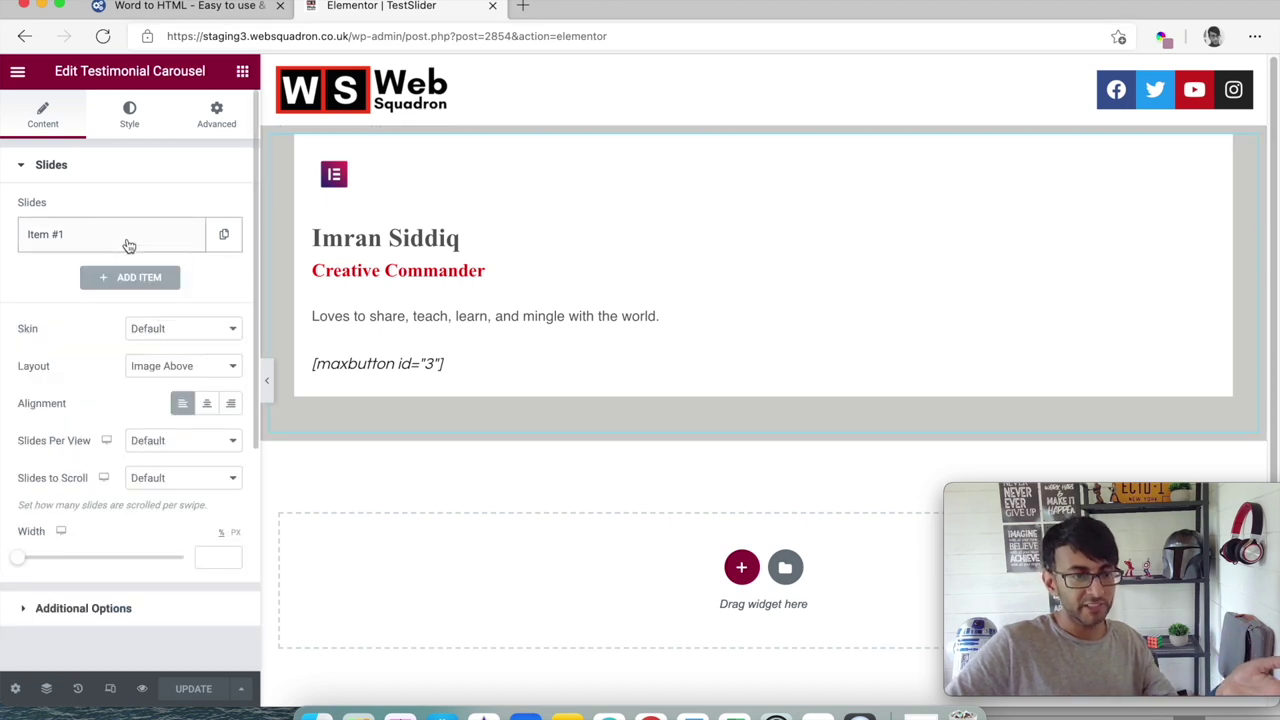
click(223, 238)
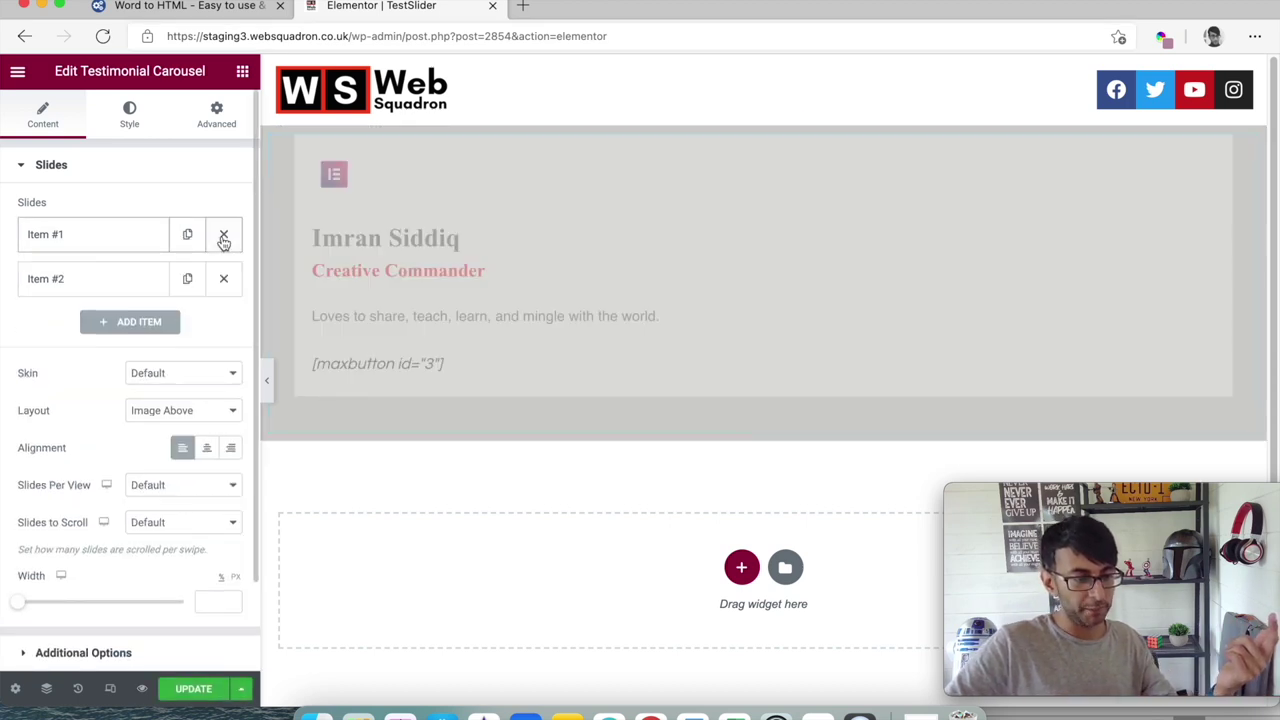
click(189, 239)
click(190, 240)
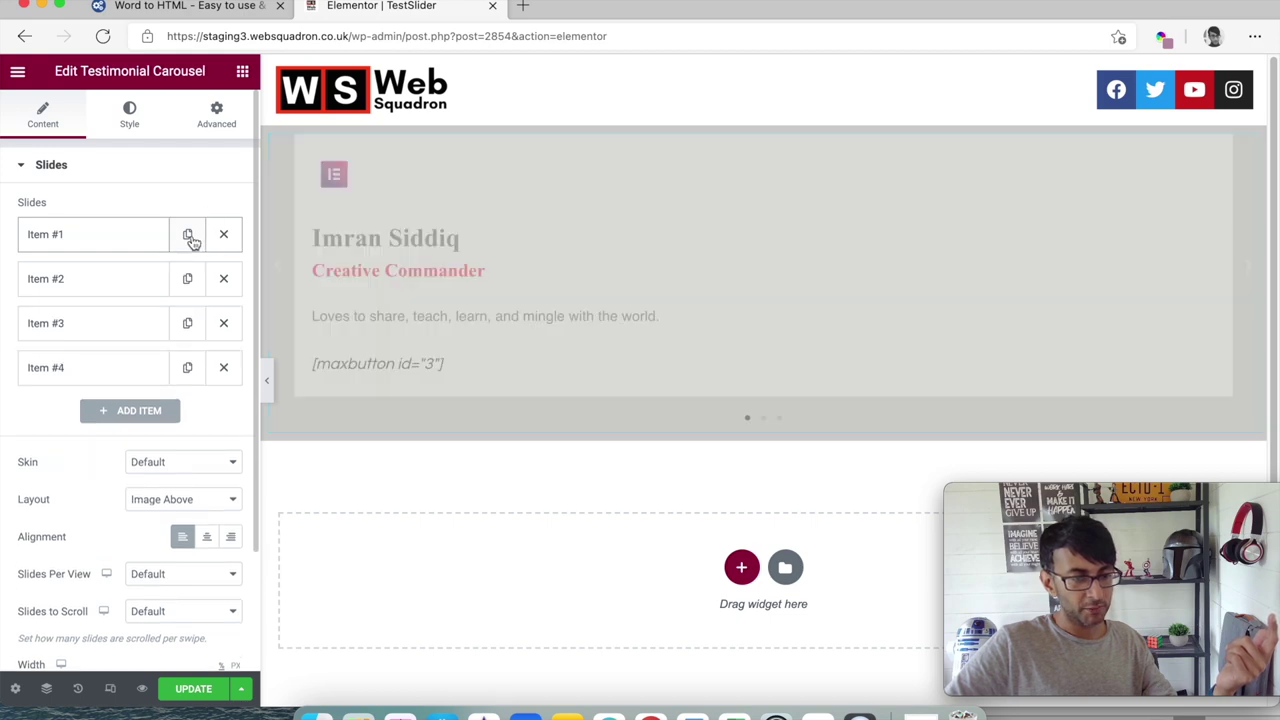
triple_click(190, 240)
- Set the carousel to show 3 slides per view and to scroll 1 slide at a time
scroll(200, 507, down, 6)
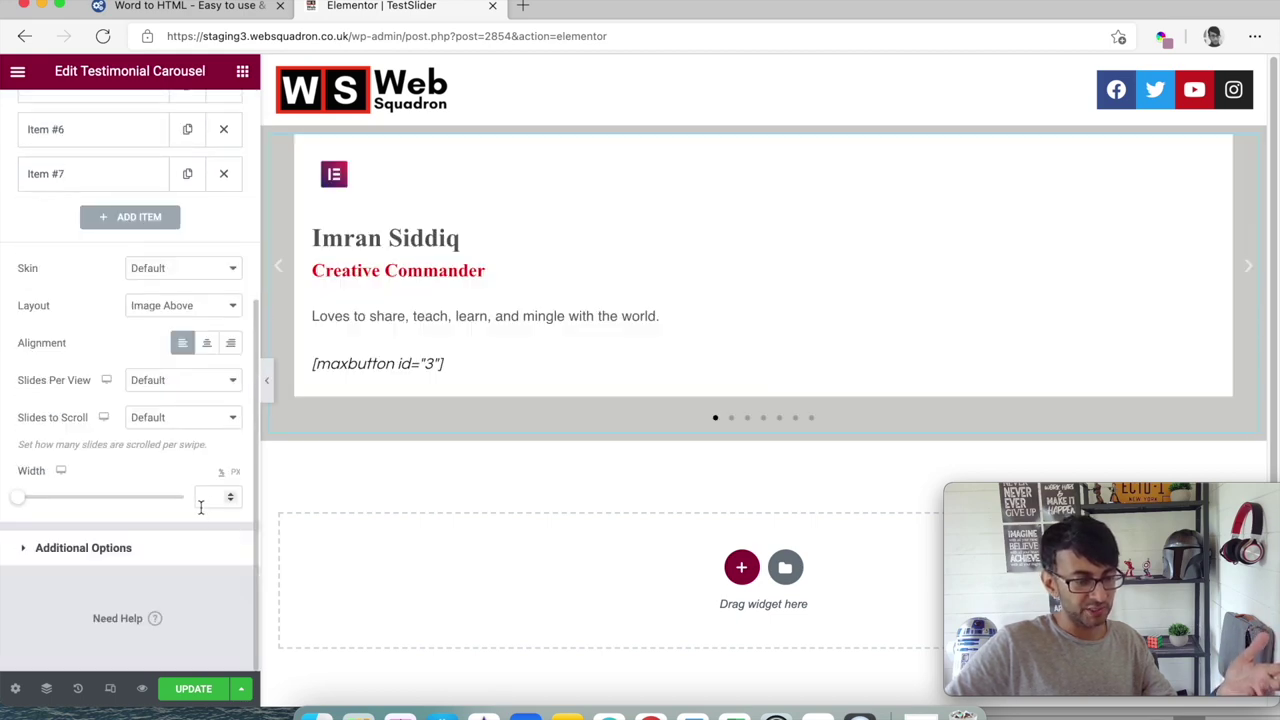
click(189, 383)
click(183, 434)
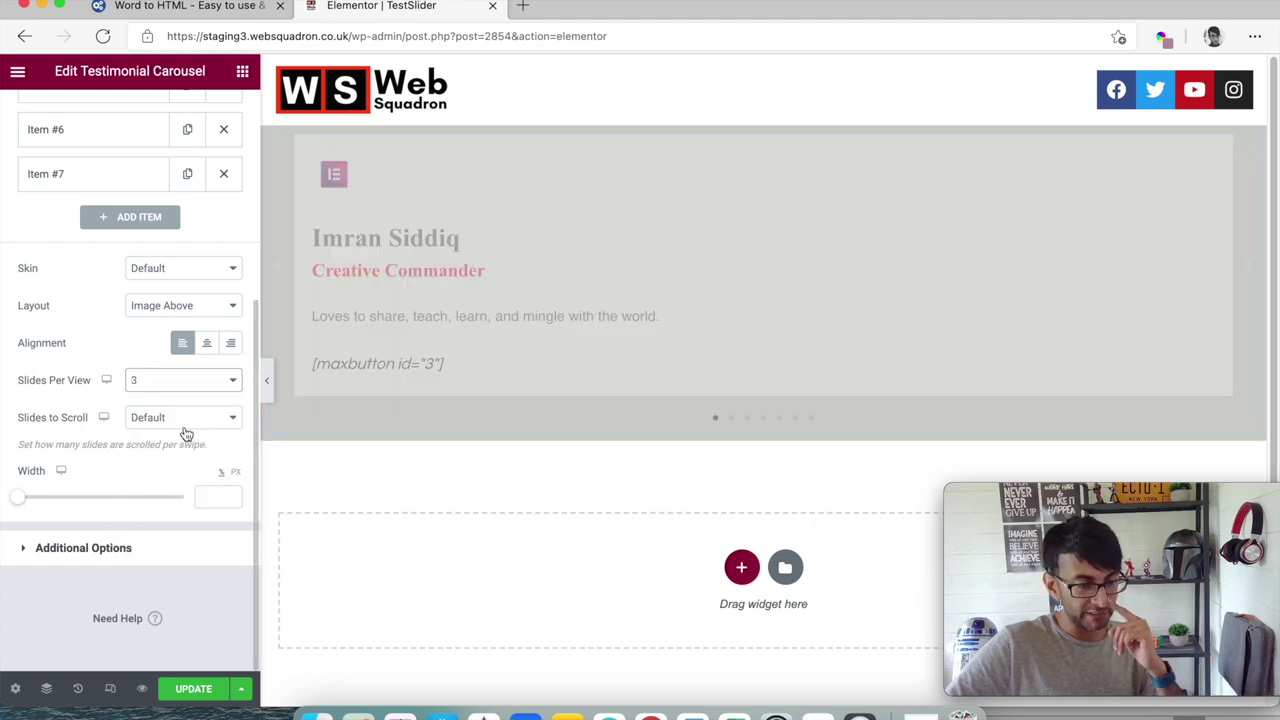
click(190, 420)
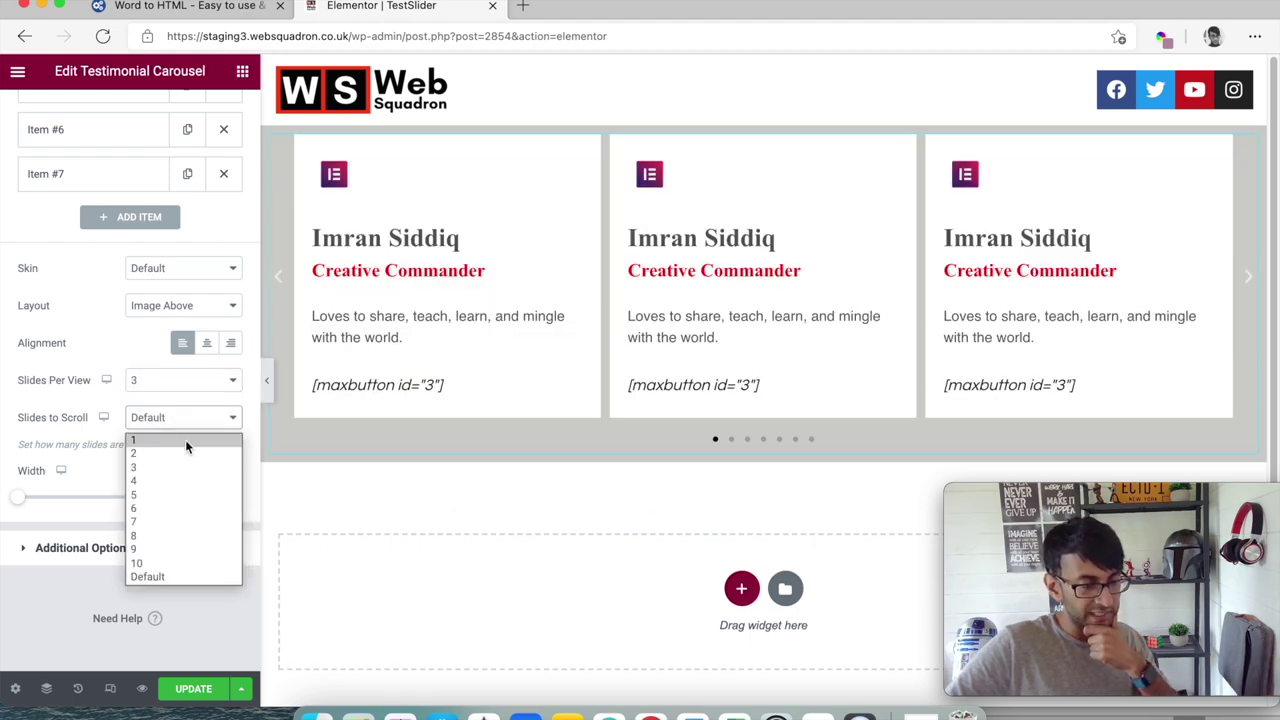
click(185, 440)
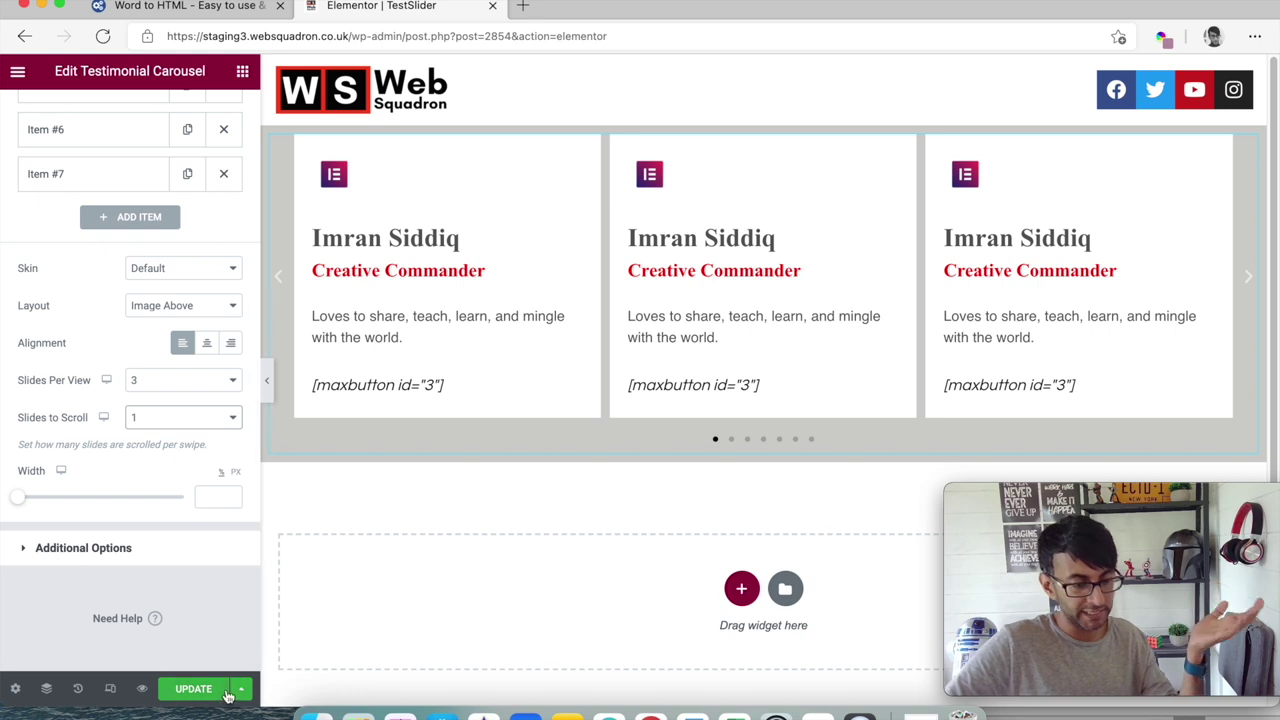
- Update the page and preview the finished carousel, advancing through its slides
click(153, 548)
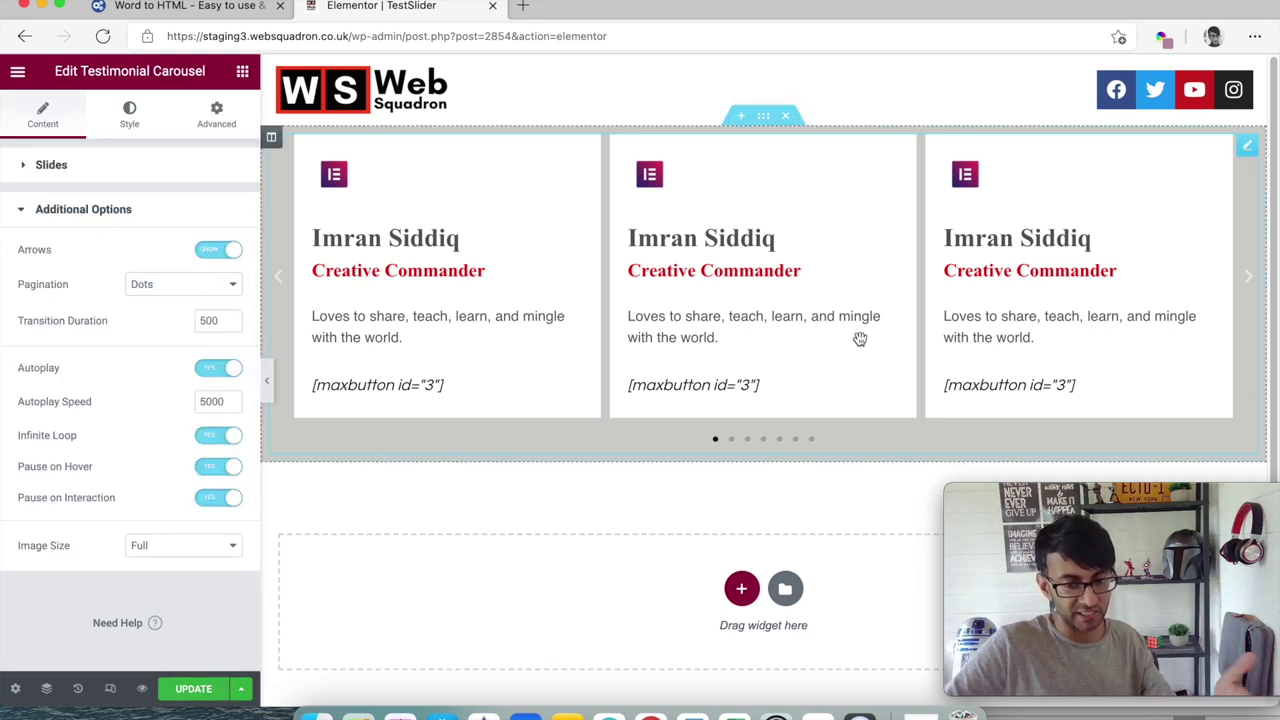
click(193, 689)
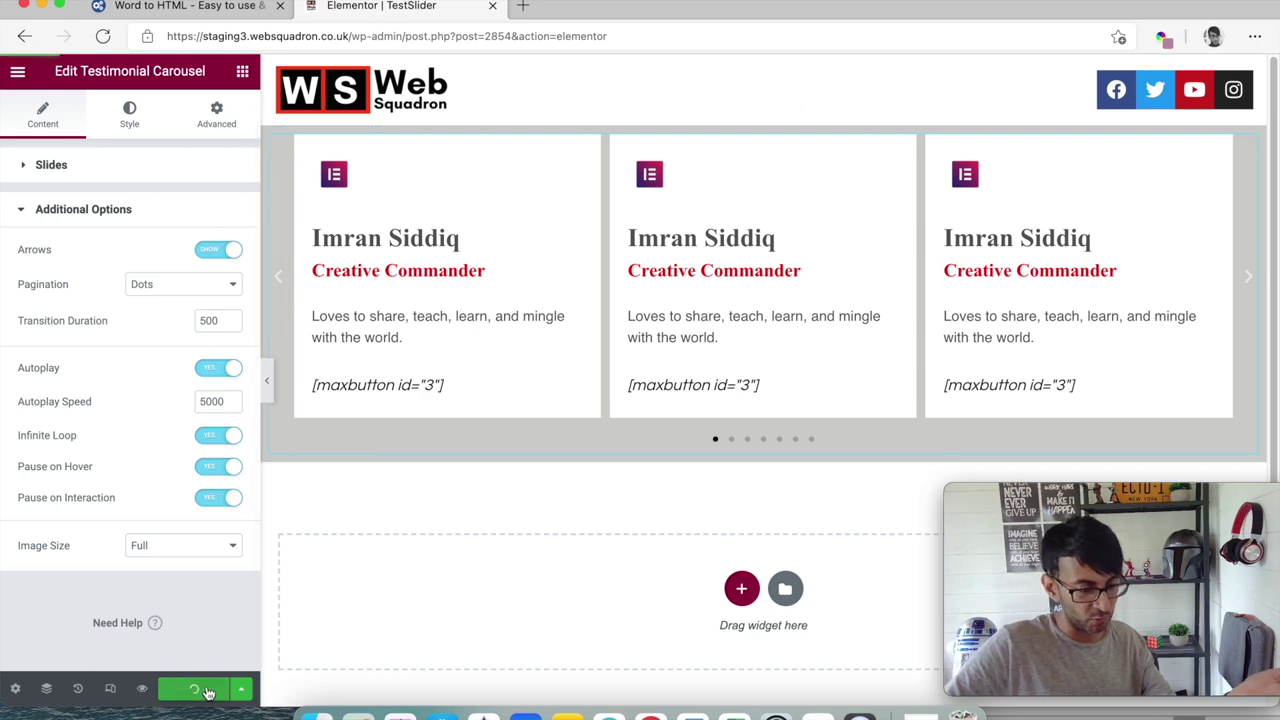
click(143, 690)
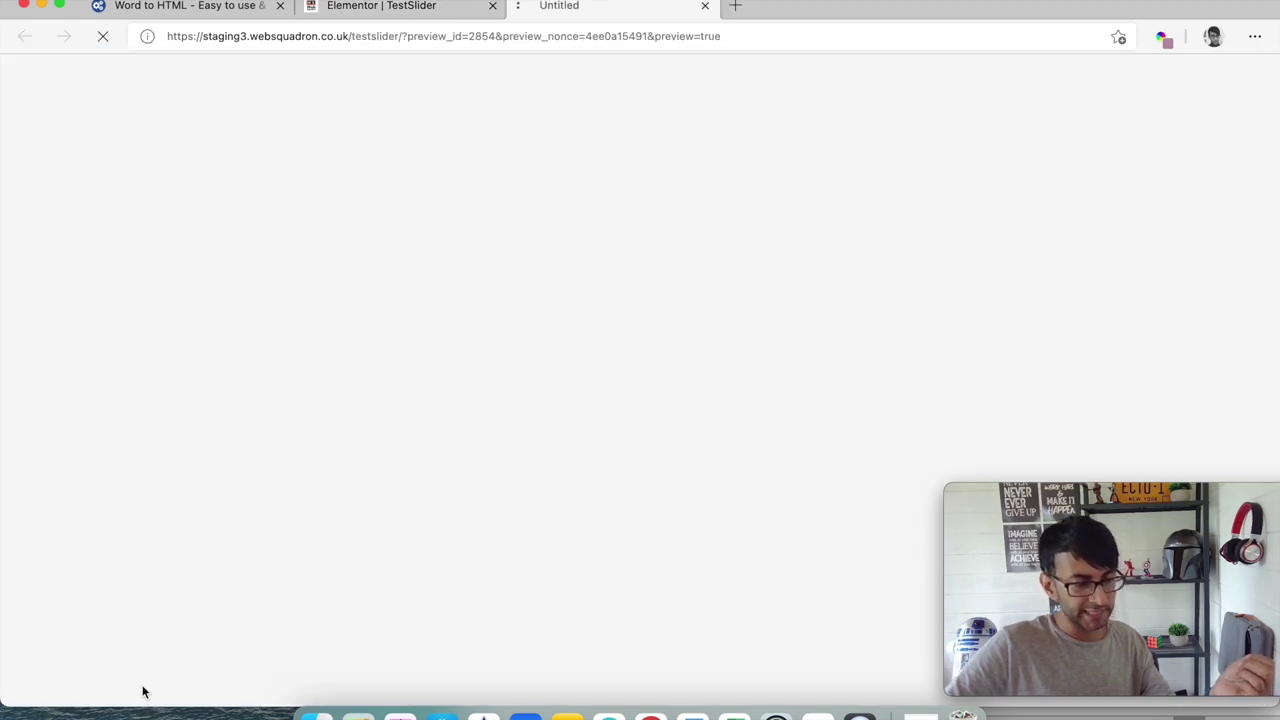
click(1119, 321)
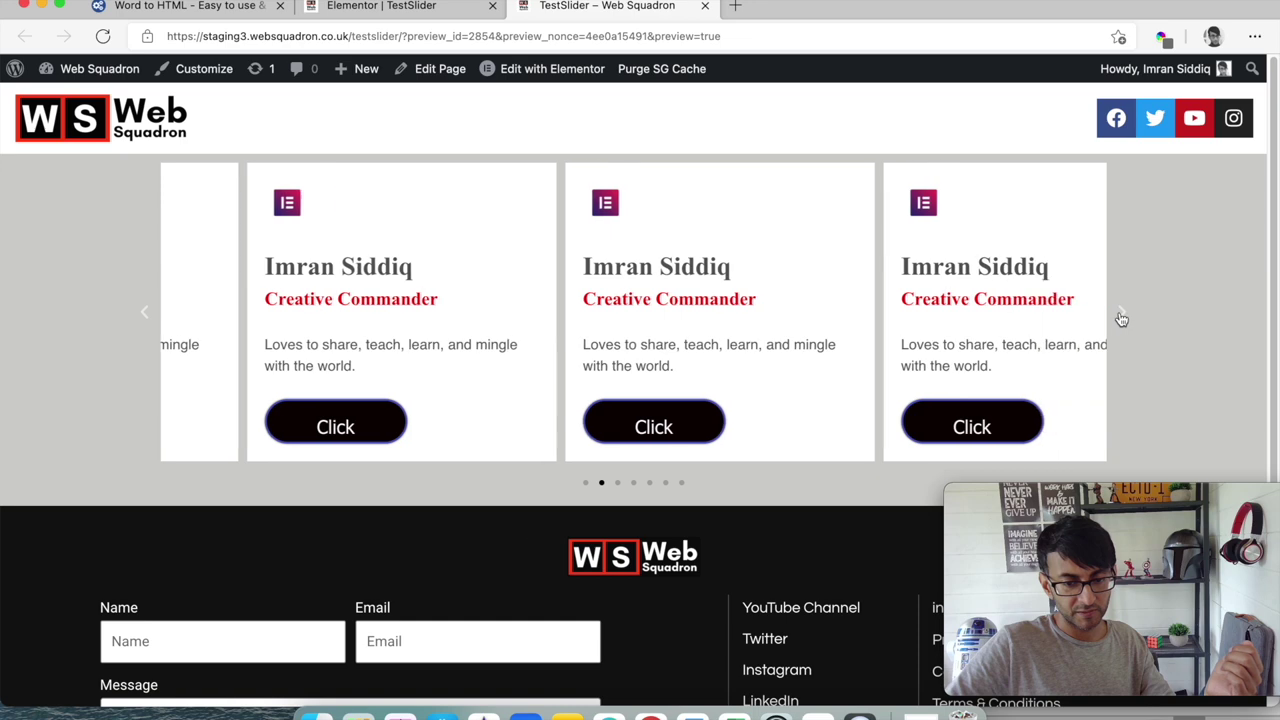
click(1119, 320)
click(1120, 319)
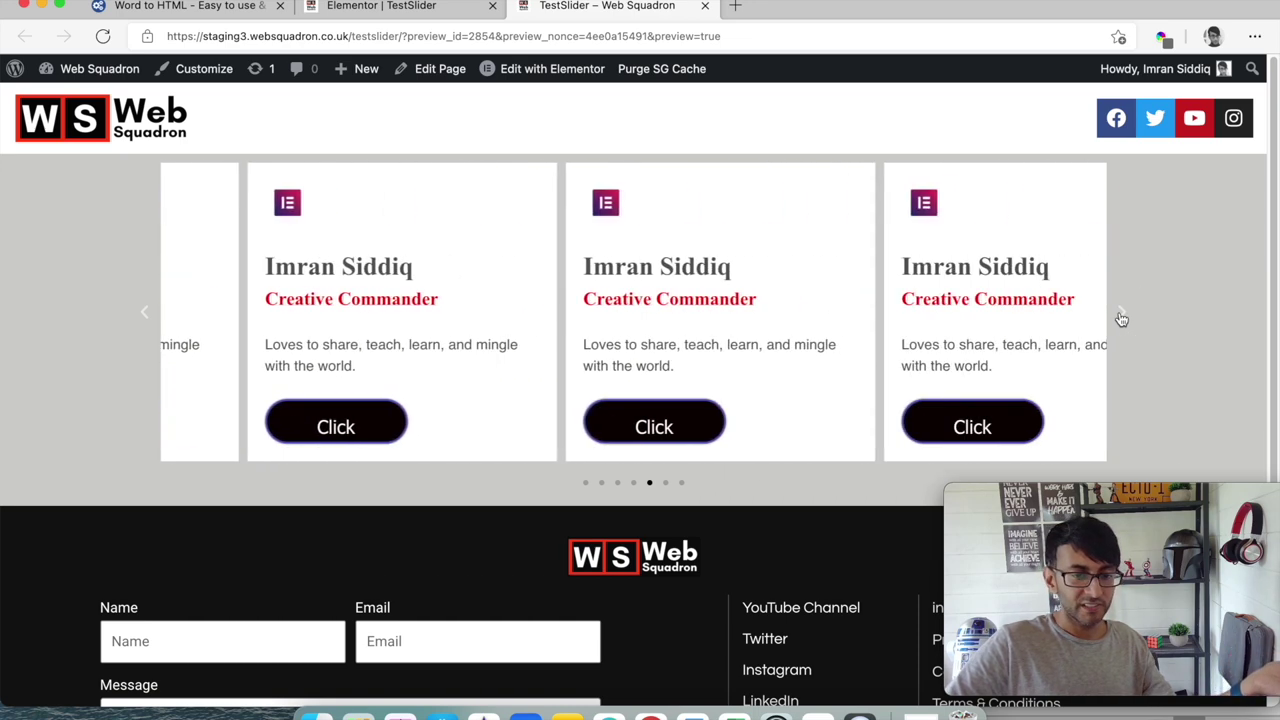
click(1121, 318)
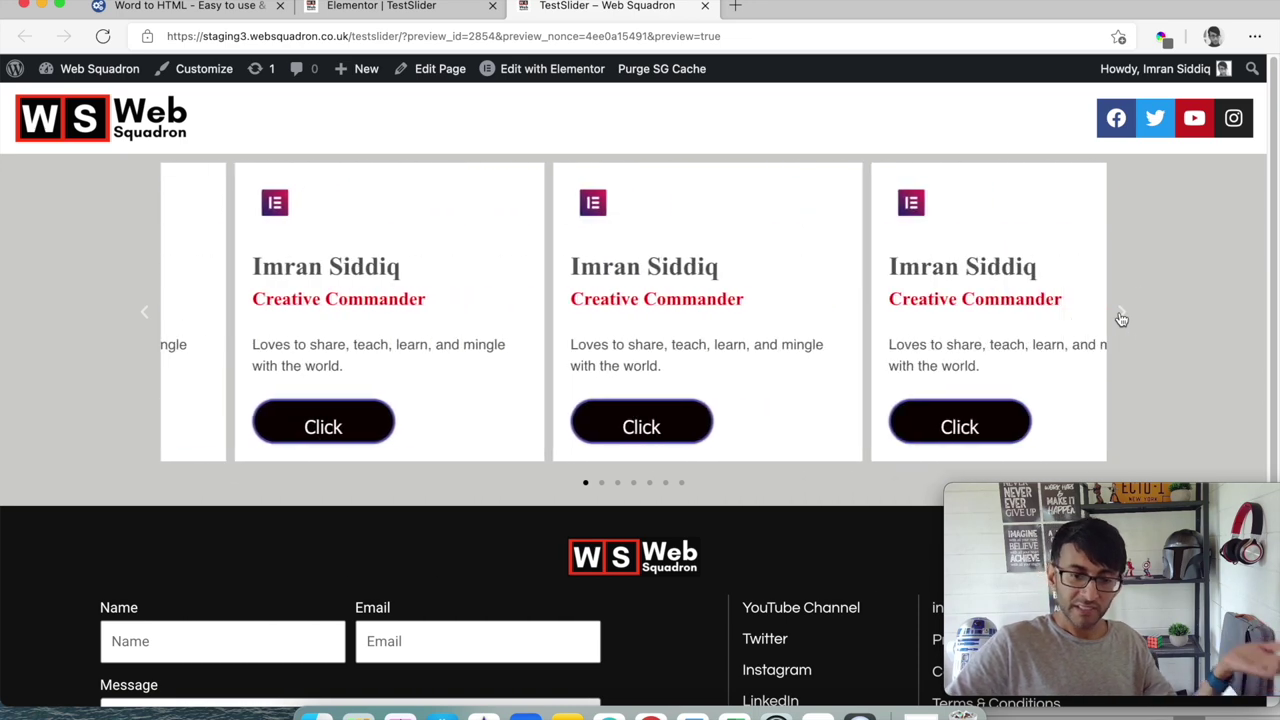
click(1121, 318)
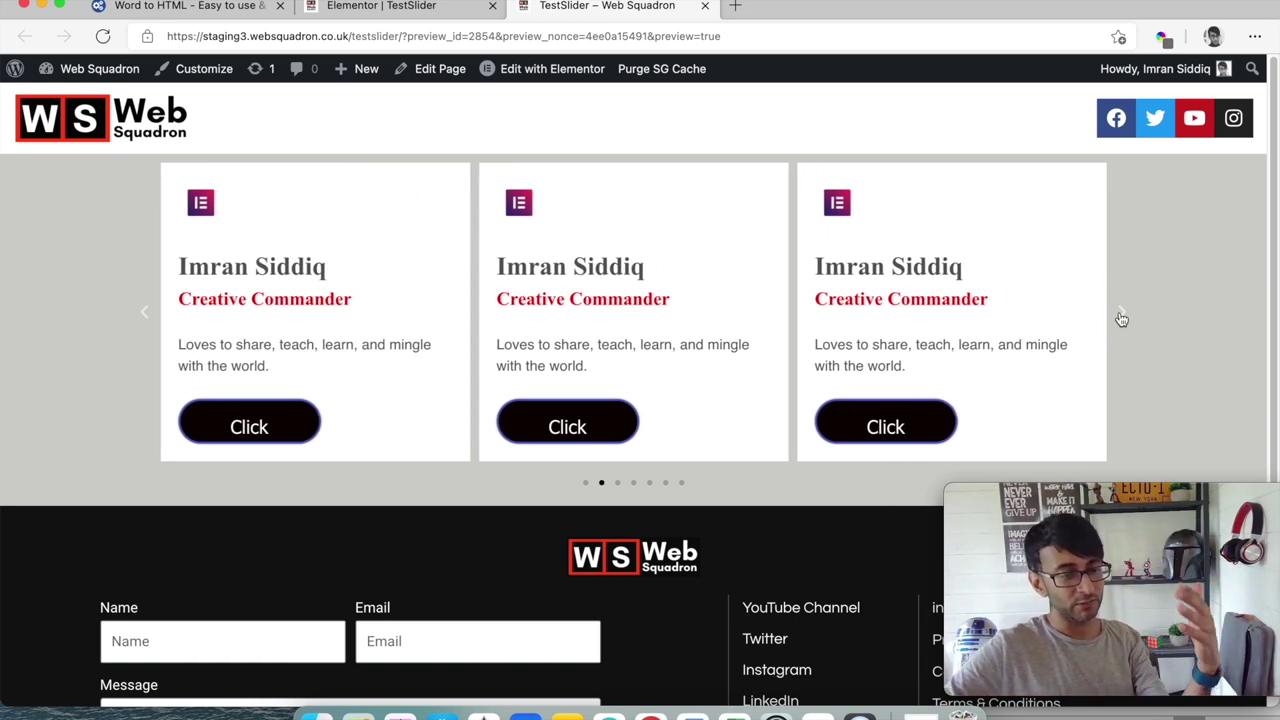
- Switch back to the Word to HTML converter page holding the card's formatted text
click(225, 8)
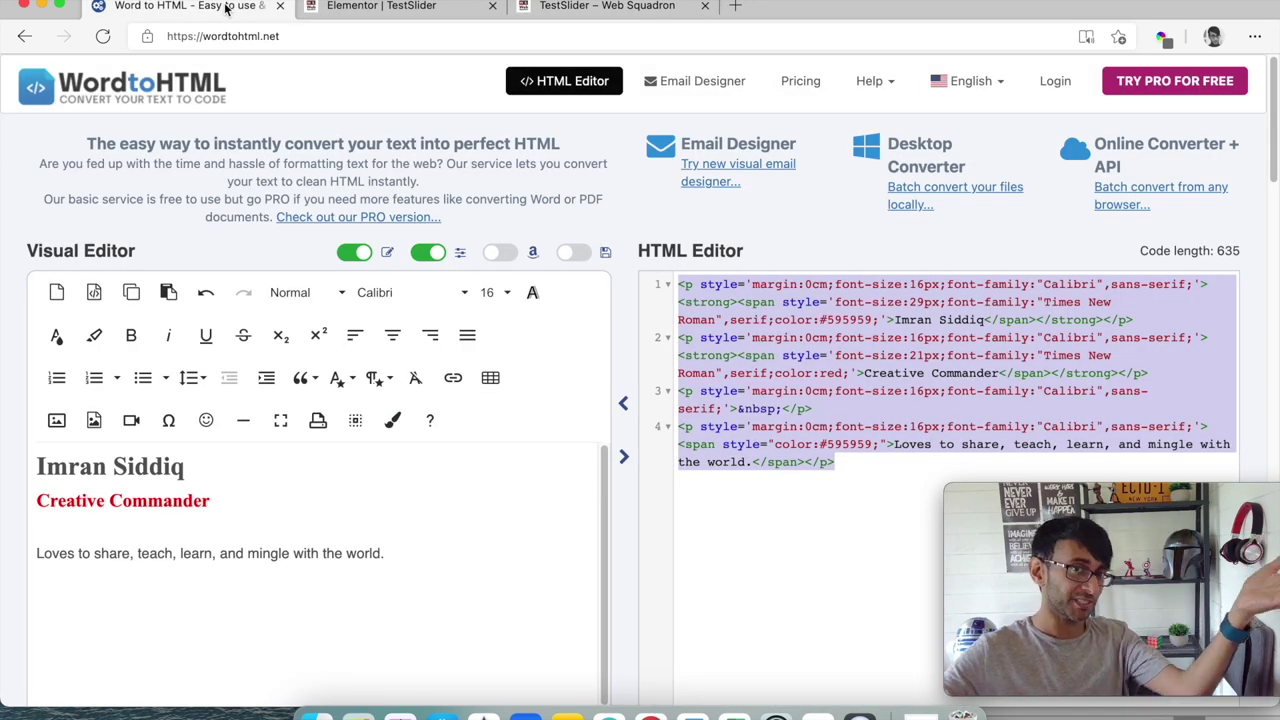